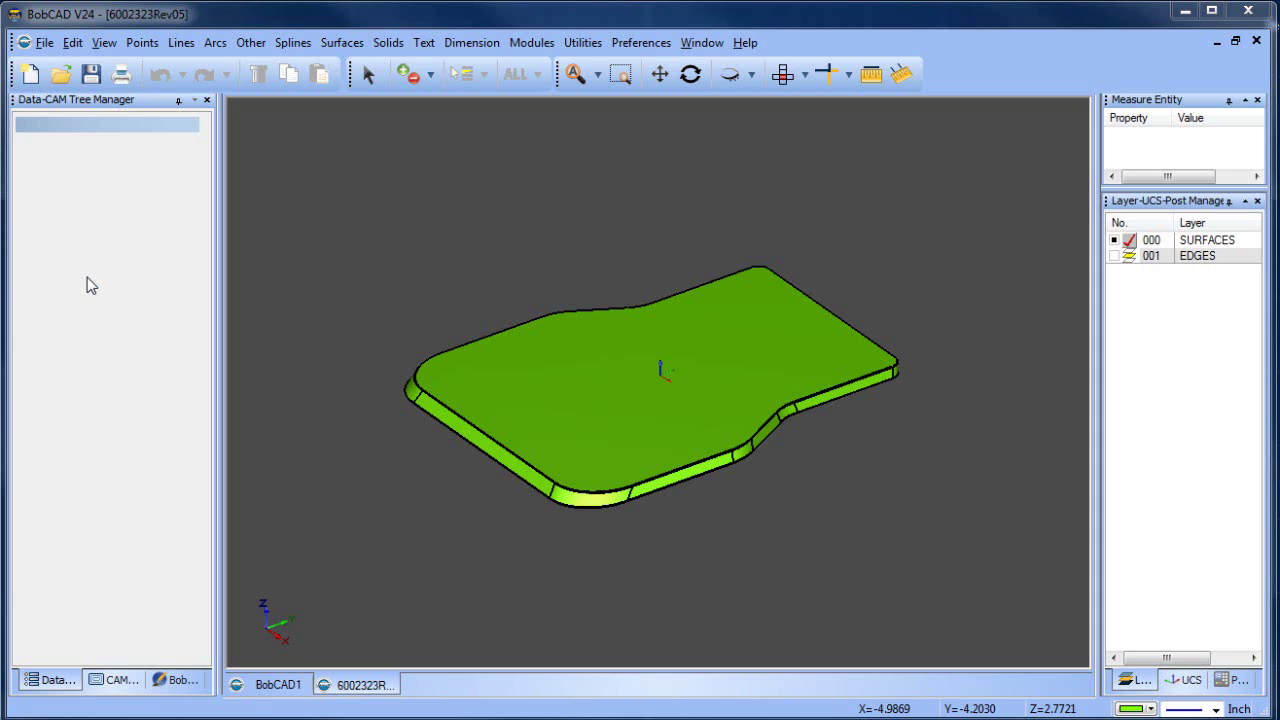
# - Add layer 002, make it current, and move the plate's top surface onto it
pyautogui.rightClick(1187, 263)
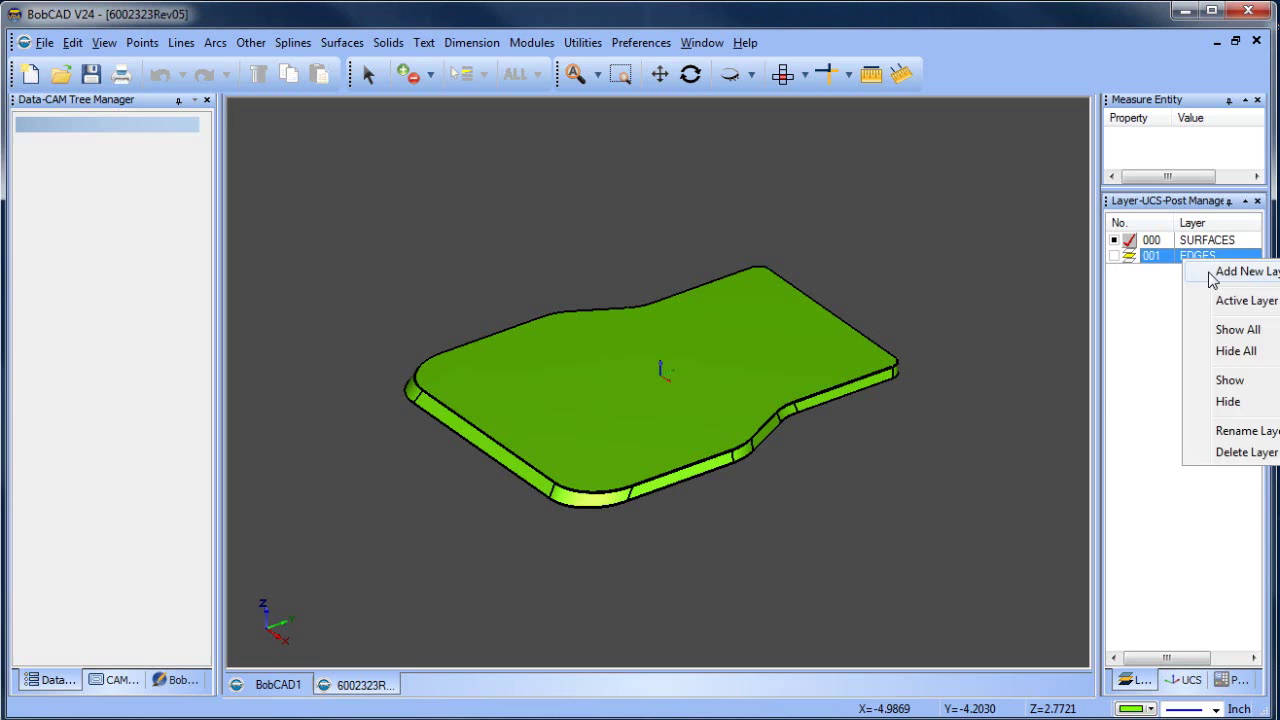
pyautogui.click(1140, 272)
pyautogui.click(1129, 271)
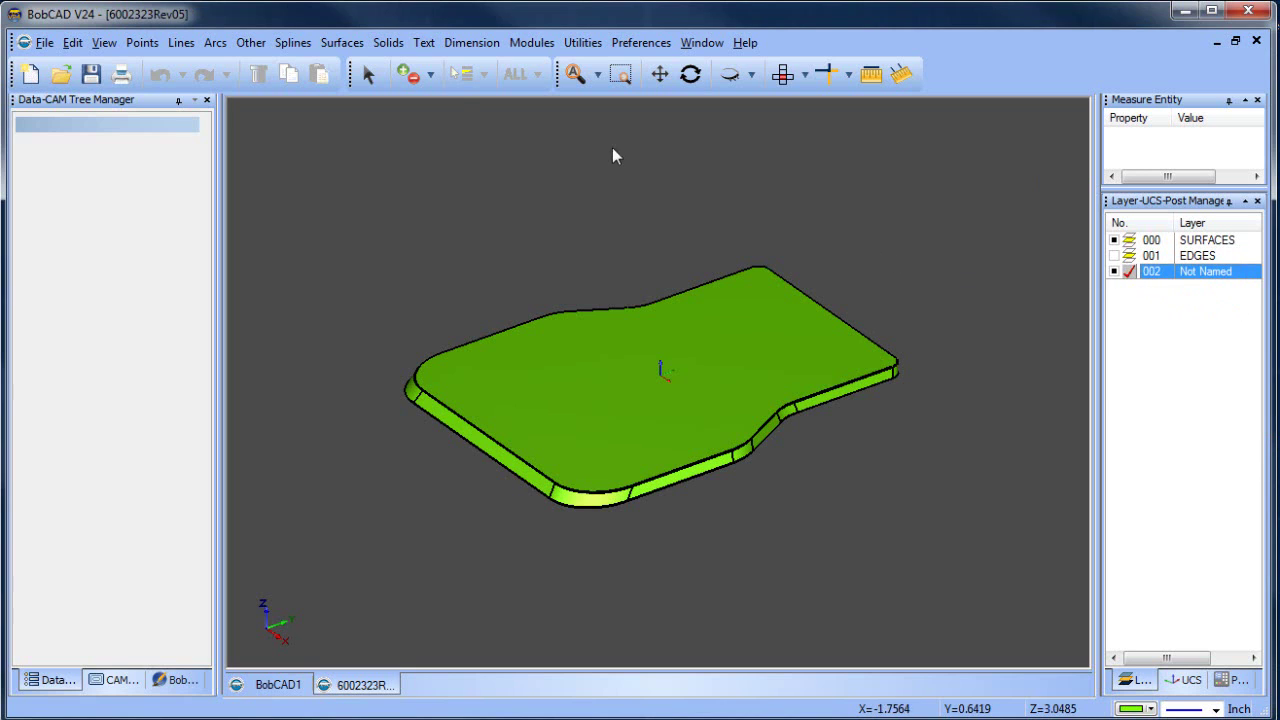
pyautogui.click(367, 74)
pyautogui.click(663, 380)
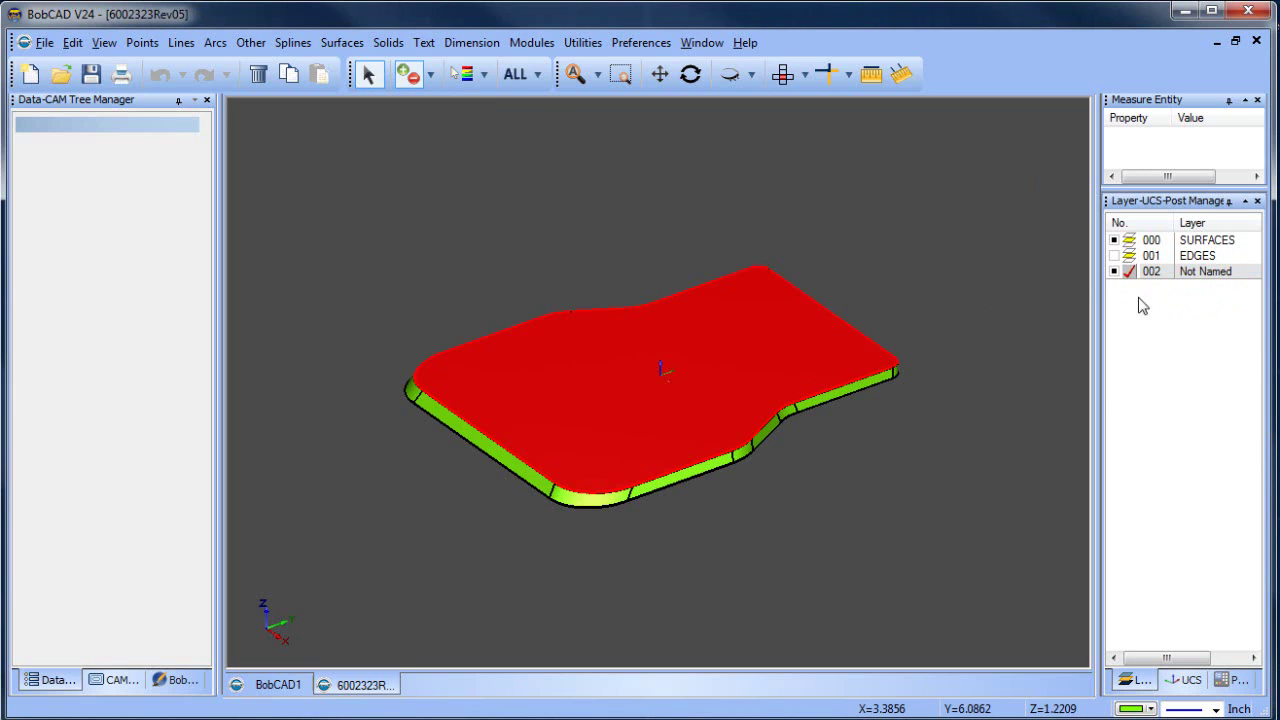
pyautogui.rightClick(866, 196)
pyautogui.moveTo(925, 356)
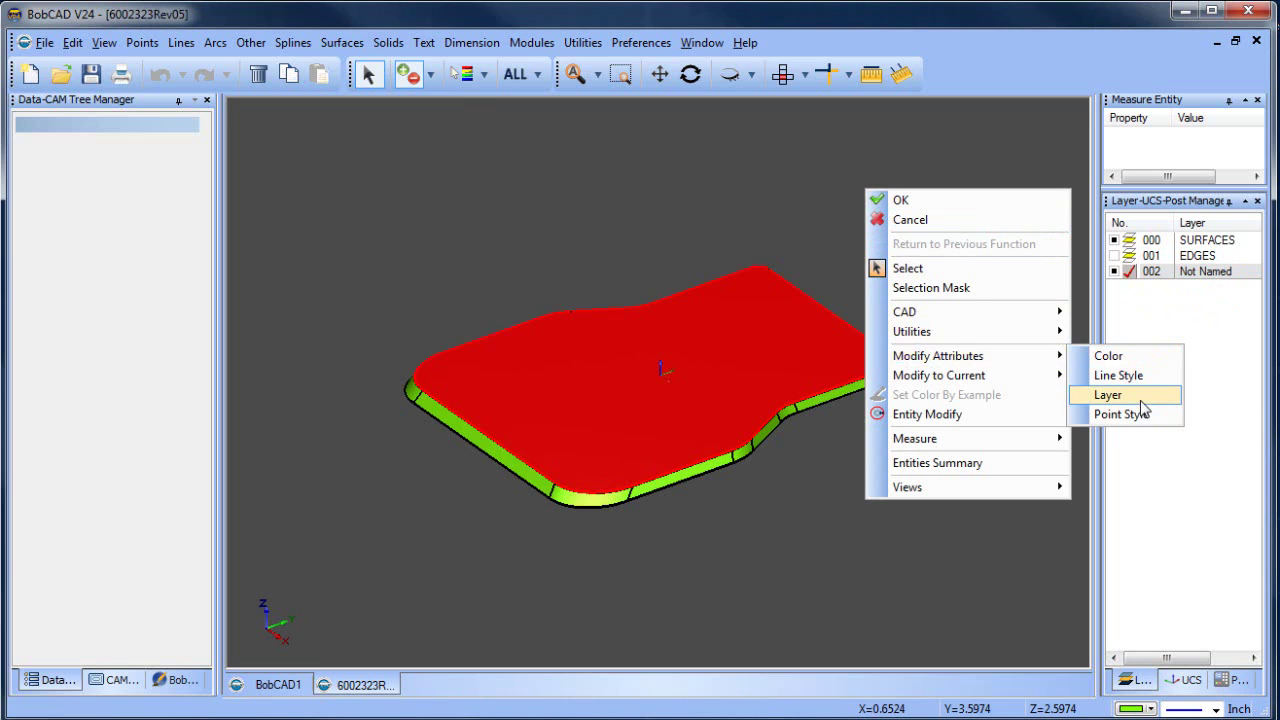
pyautogui.click(1106, 395)
pyautogui.click(632, 308)
pyautogui.click(605, 477)
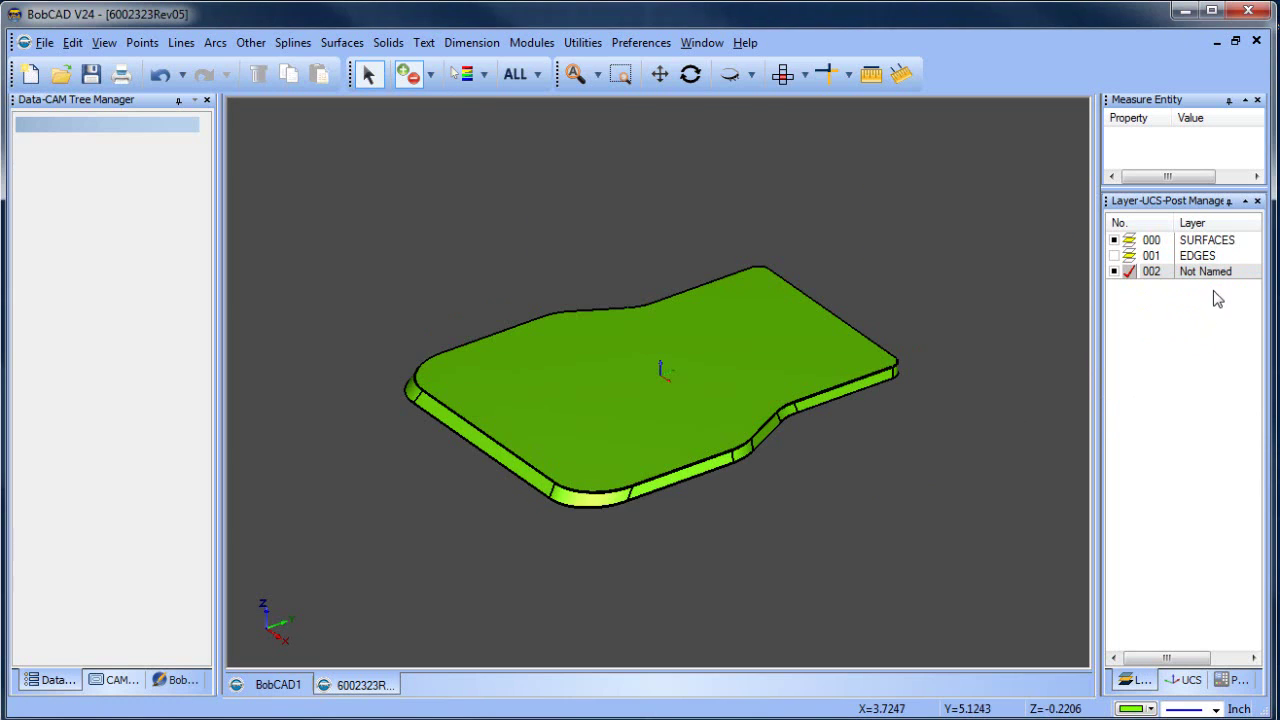
# - Add layer 003 and hide layer 002 holding the top surface
pyautogui.rightClick(1197, 274)
pyautogui.click(1150, 290)
pyautogui.click(1114, 271)
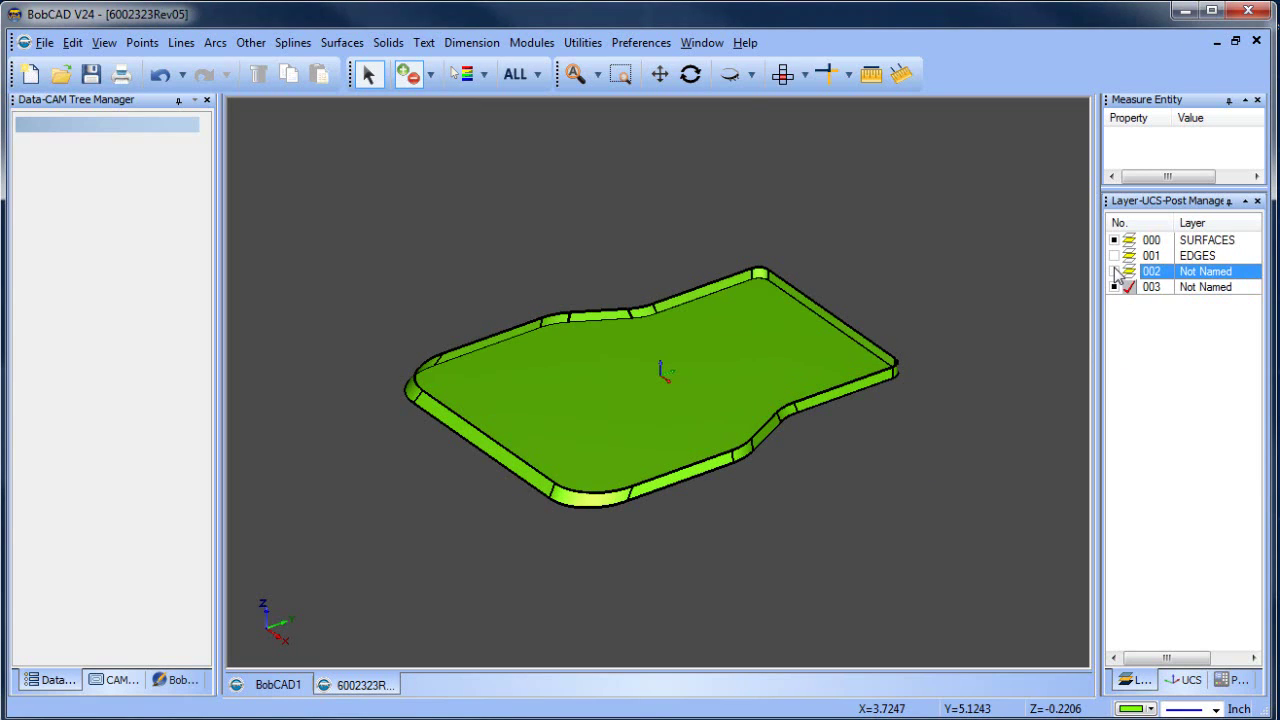
# - Blank the floor surface and switch to Top view
pyautogui.click(730, 74)
pyautogui.click(780, 310)
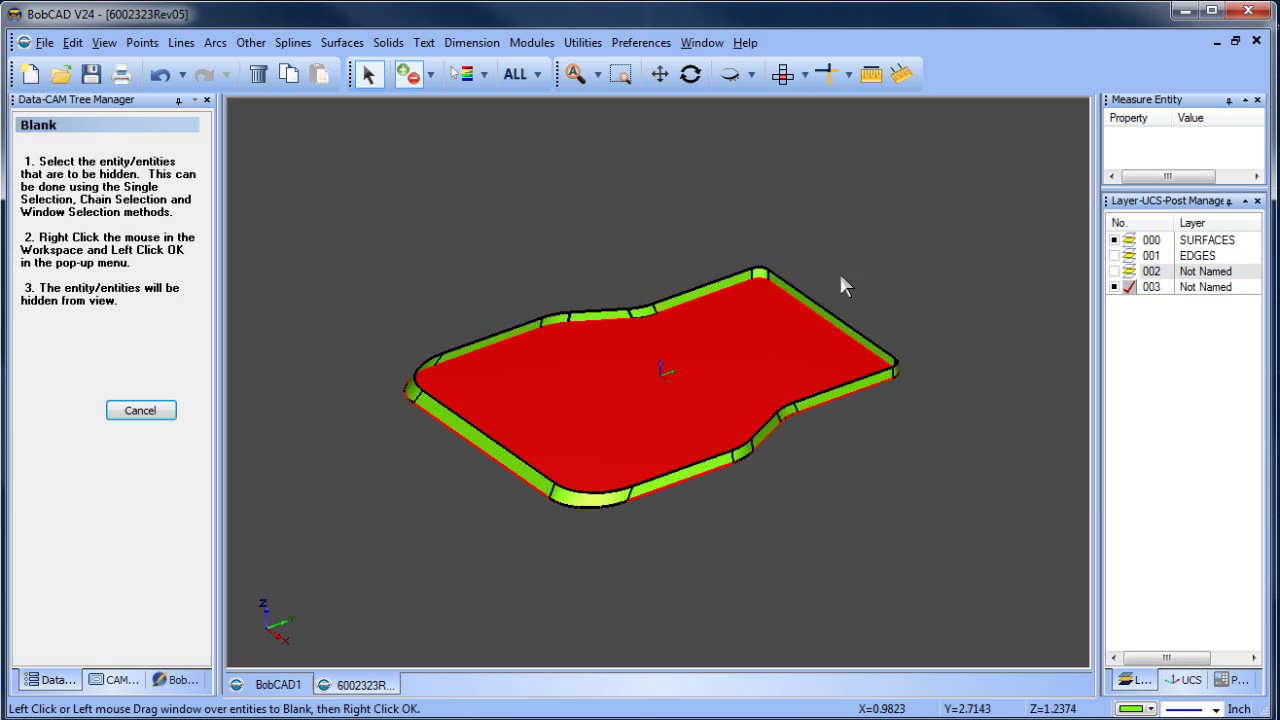
pyautogui.rightClick(907, 207)
pyautogui.click(948, 218)
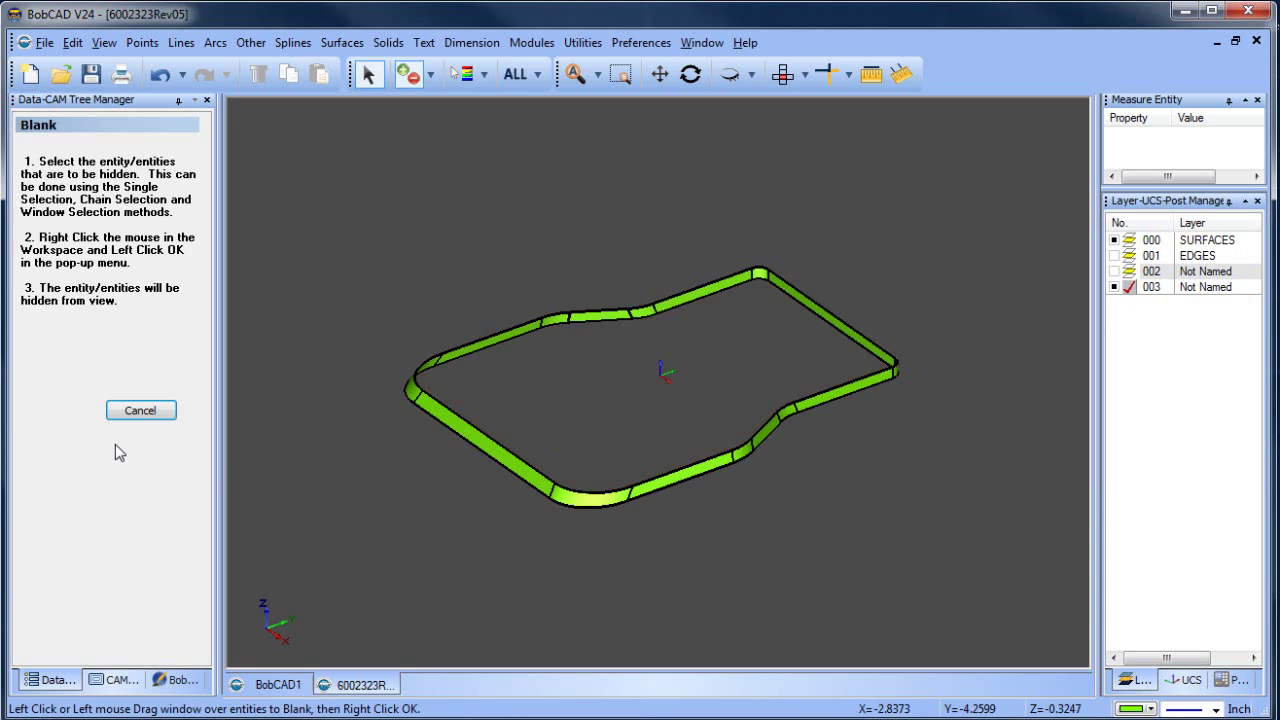
pyautogui.click(140, 410)
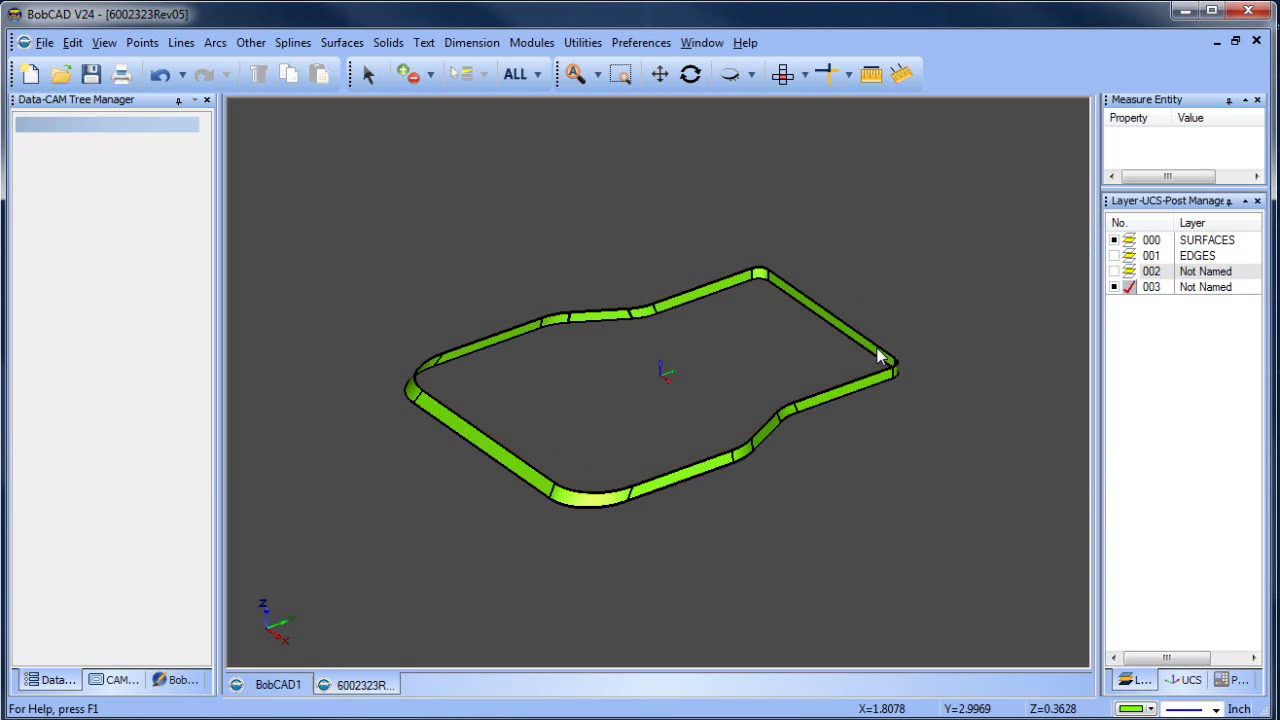
pyautogui.click(368, 74)
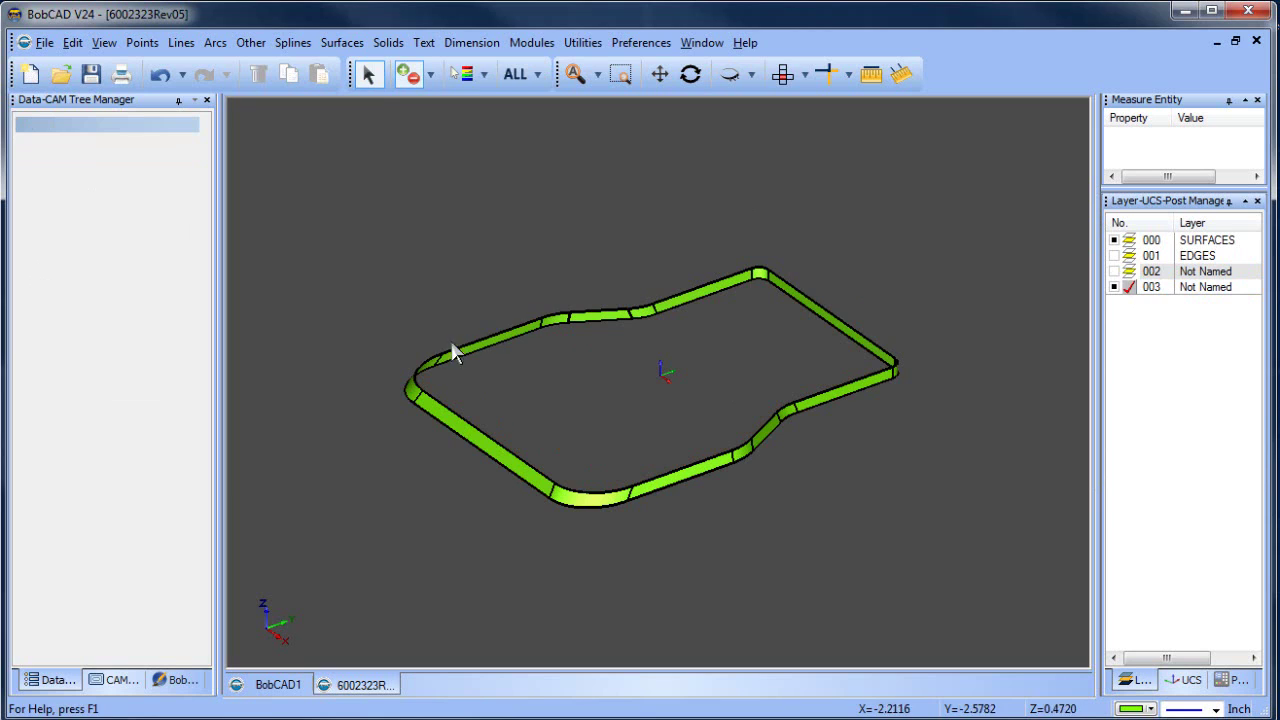
pyautogui.click(784, 74)
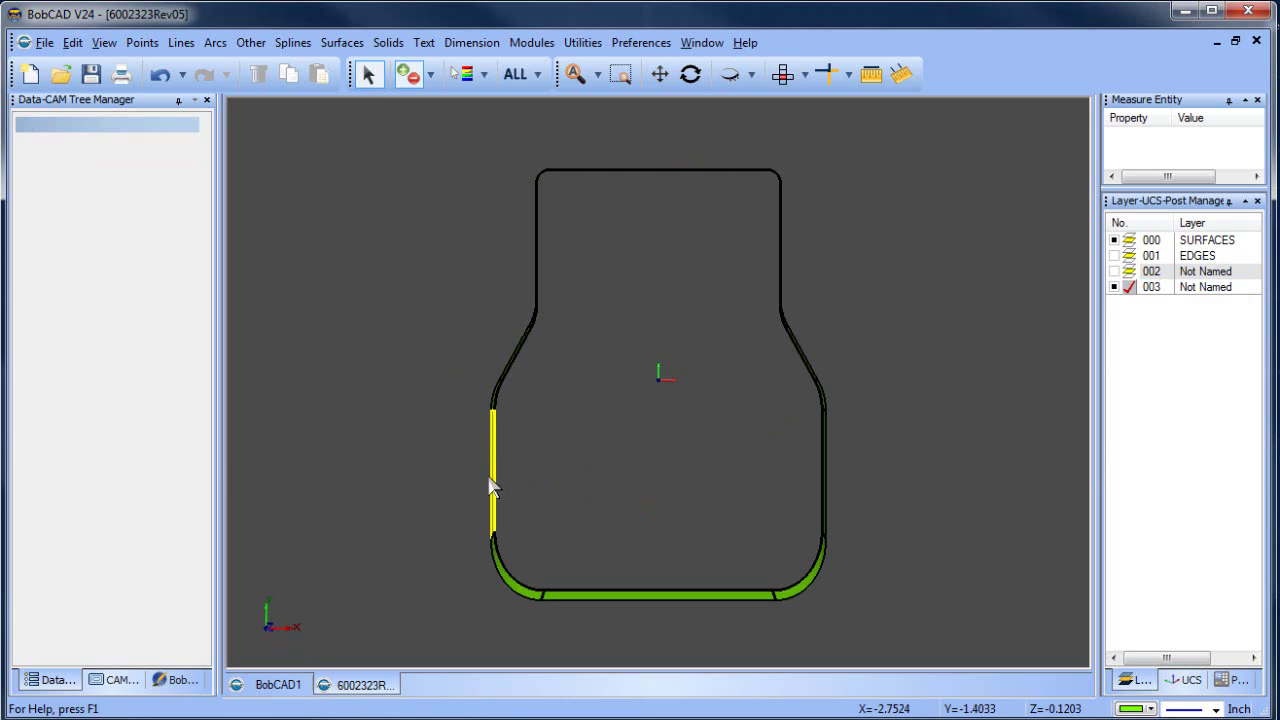
# - Create layer '1' and move the bottle-neck edges at the top onto it
pyautogui.click(508, 575)
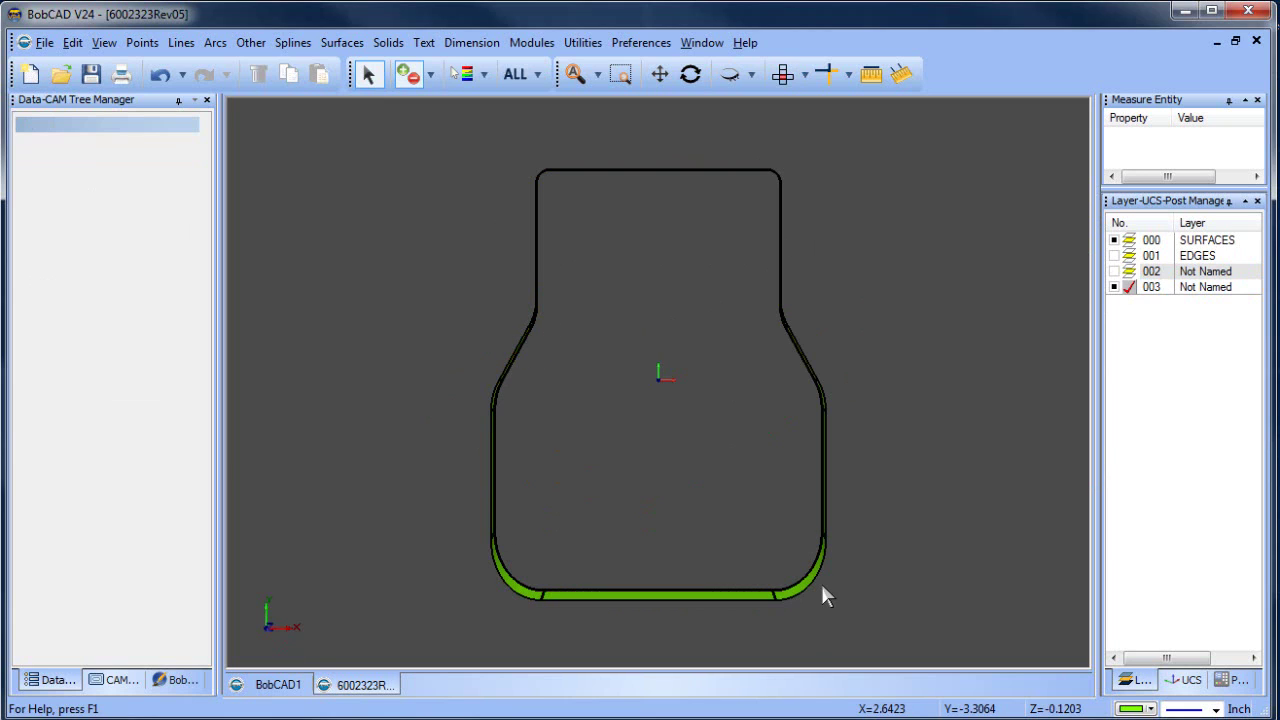
pyautogui.rightClick(1200, 290)
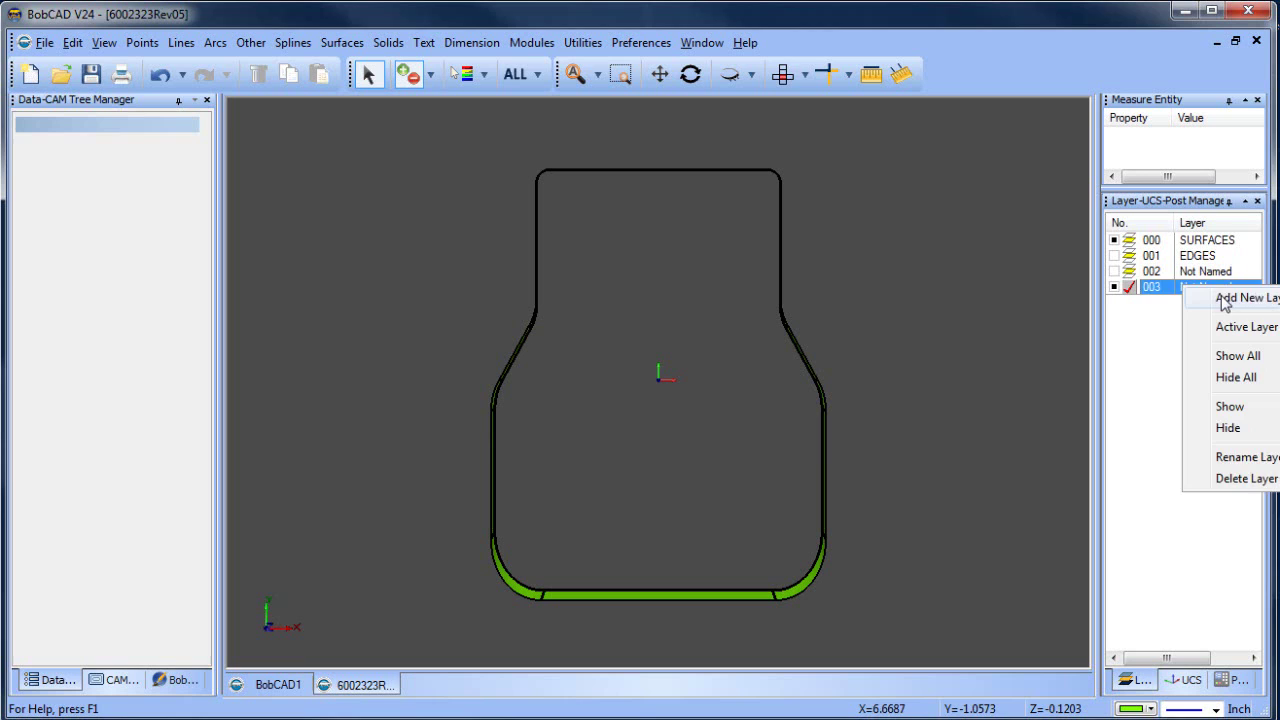
pyautogui.click(1215, 294)
pyautogui.write('1')
pyautogui.press('Return')
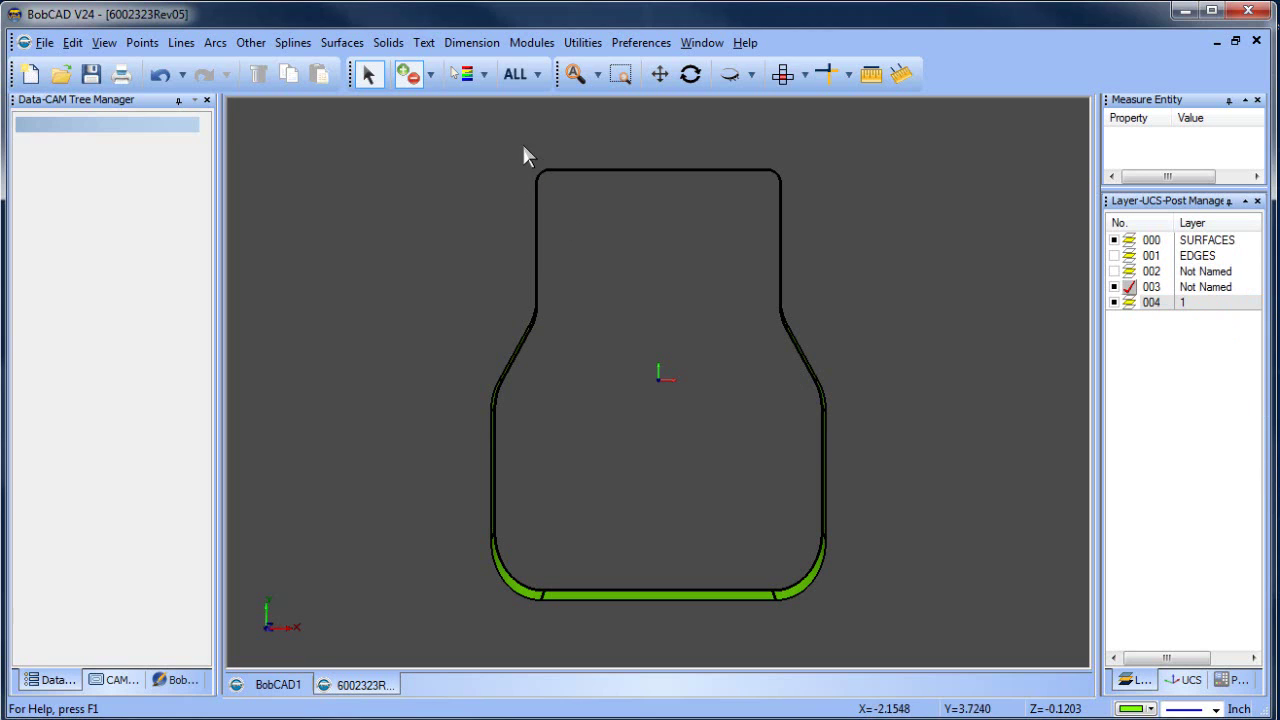
pyautogui.moveTo(522, 142); pyautogui.dragTo(800, 248)
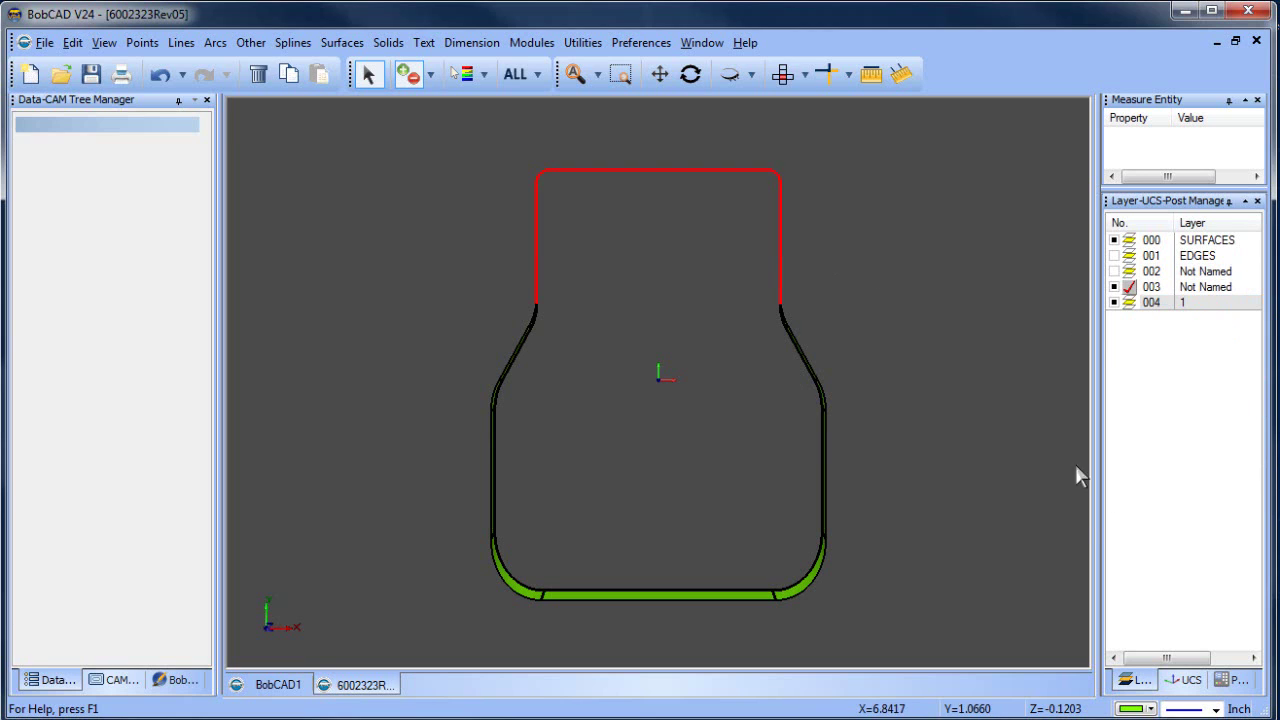
pyautogui.rightClick(898, 218)
pyautogui.moveTo(1043, 392)
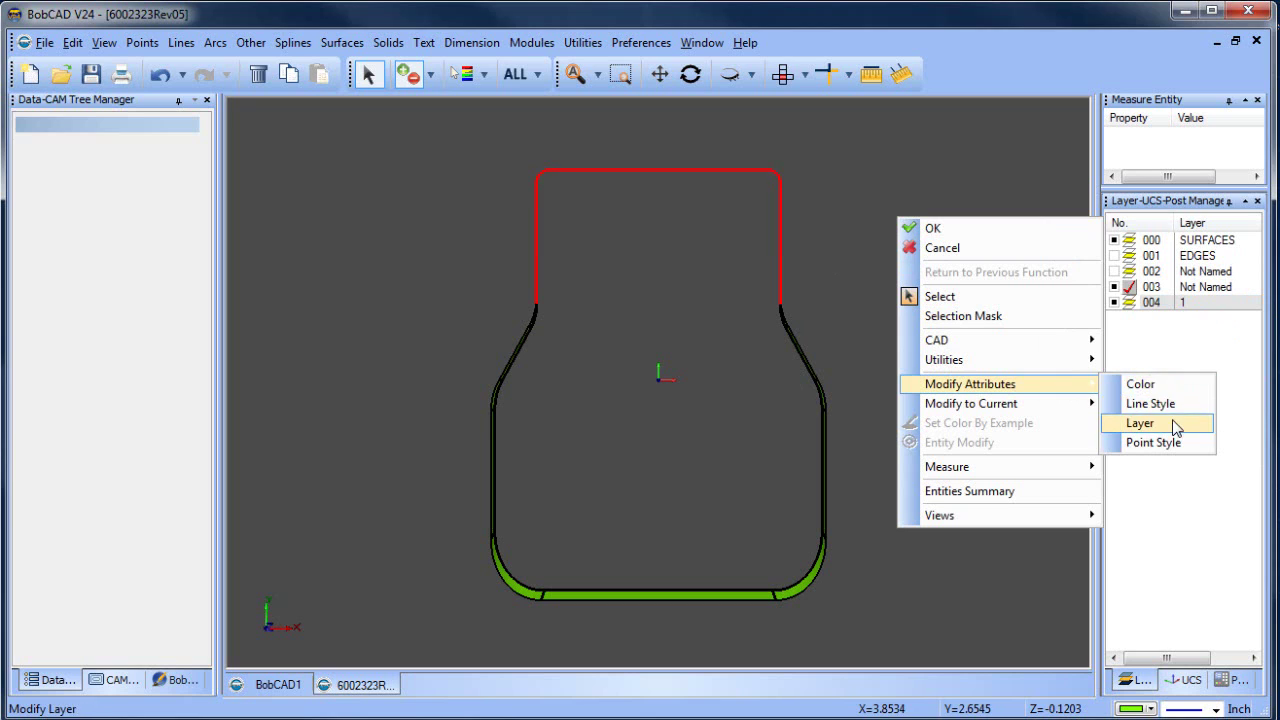
pyautogui.click(1178, 423)
pyautogui.click(614, 333)
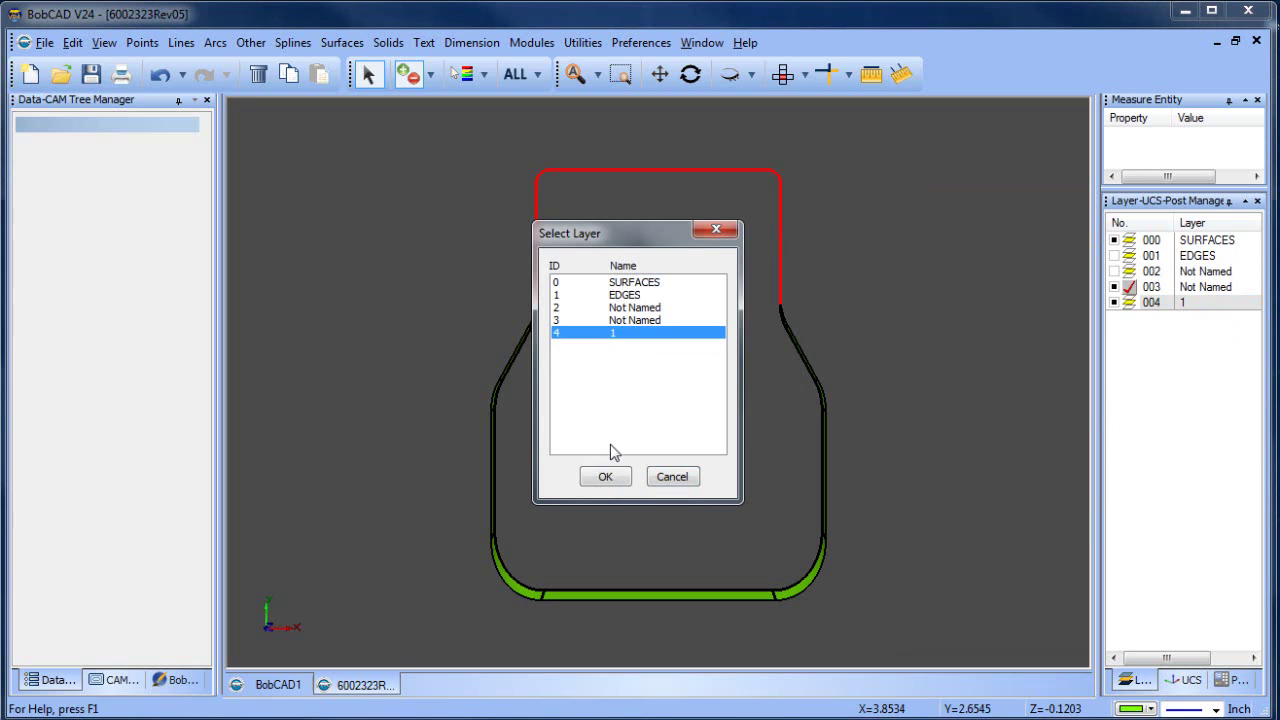
pyautogui.click(605, 476)
# - Add a new layer named '2' and hide layer 1
pyautogui.rightClick(1192, 303)
pyautogui.click(1228, 316)
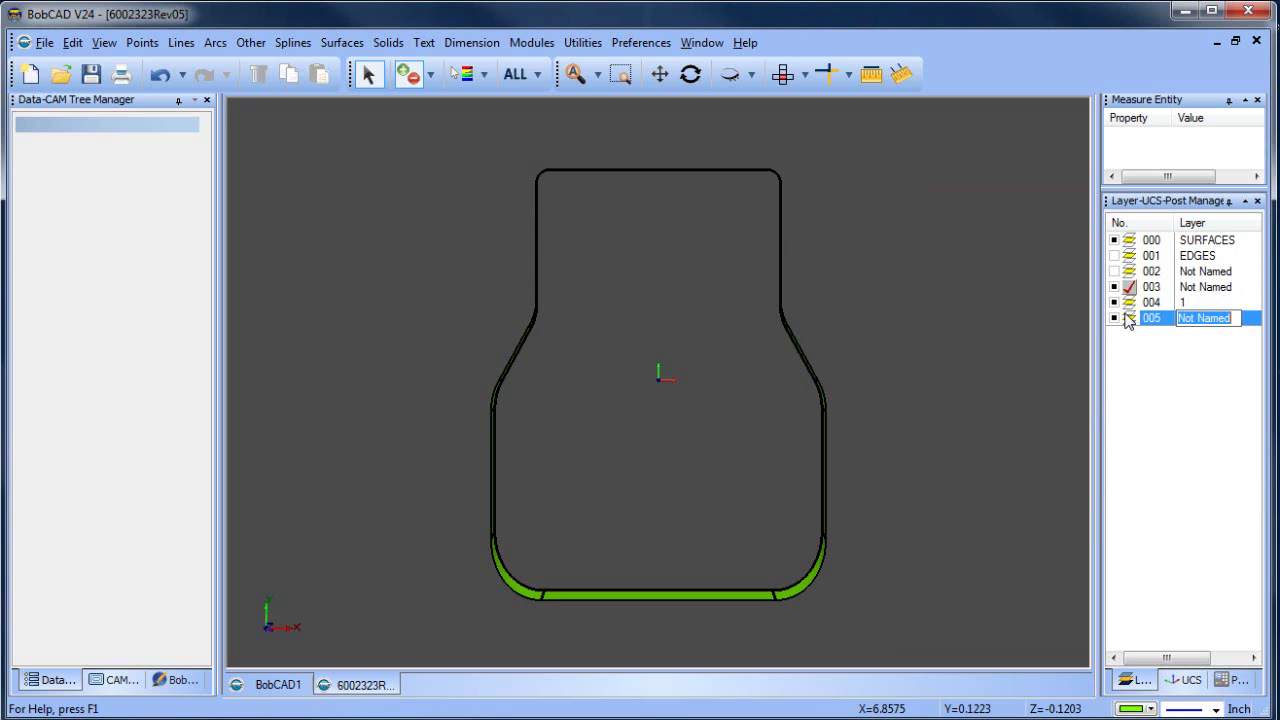
pyautogui.click(1114, 302)
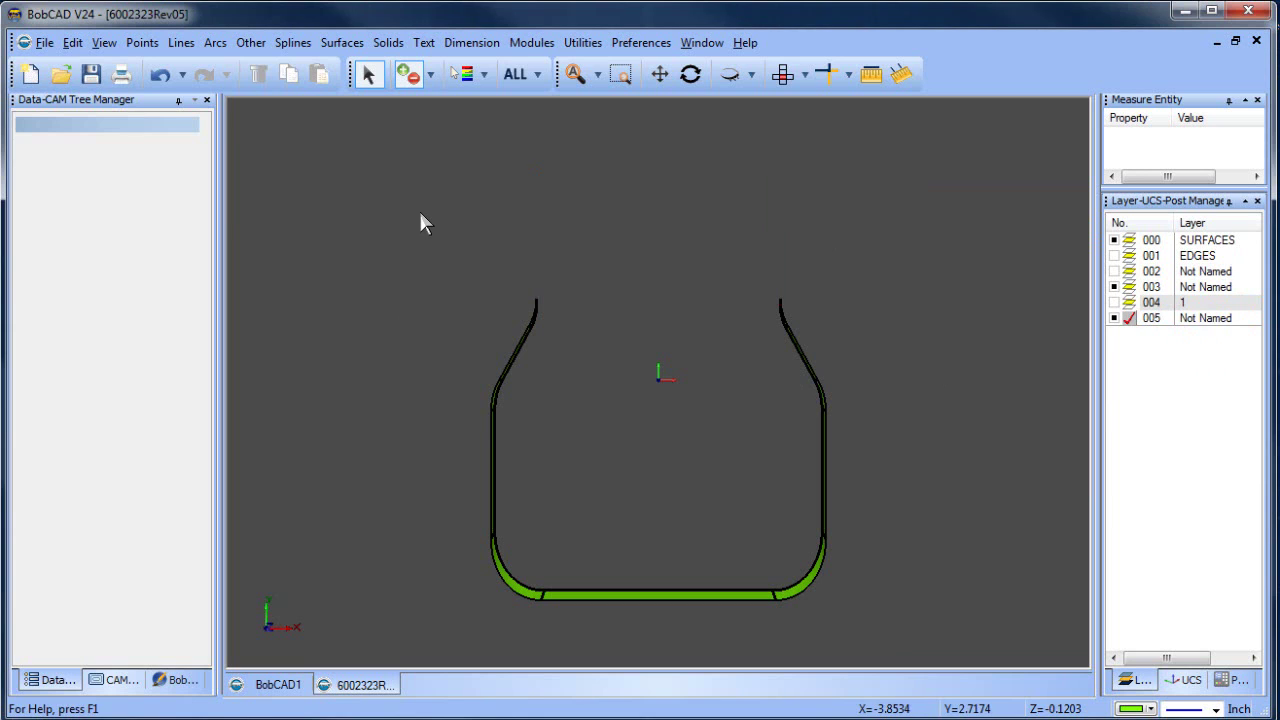
pyautogui.rightClick(1202, 318)
pyautogui.click(1232, 493)
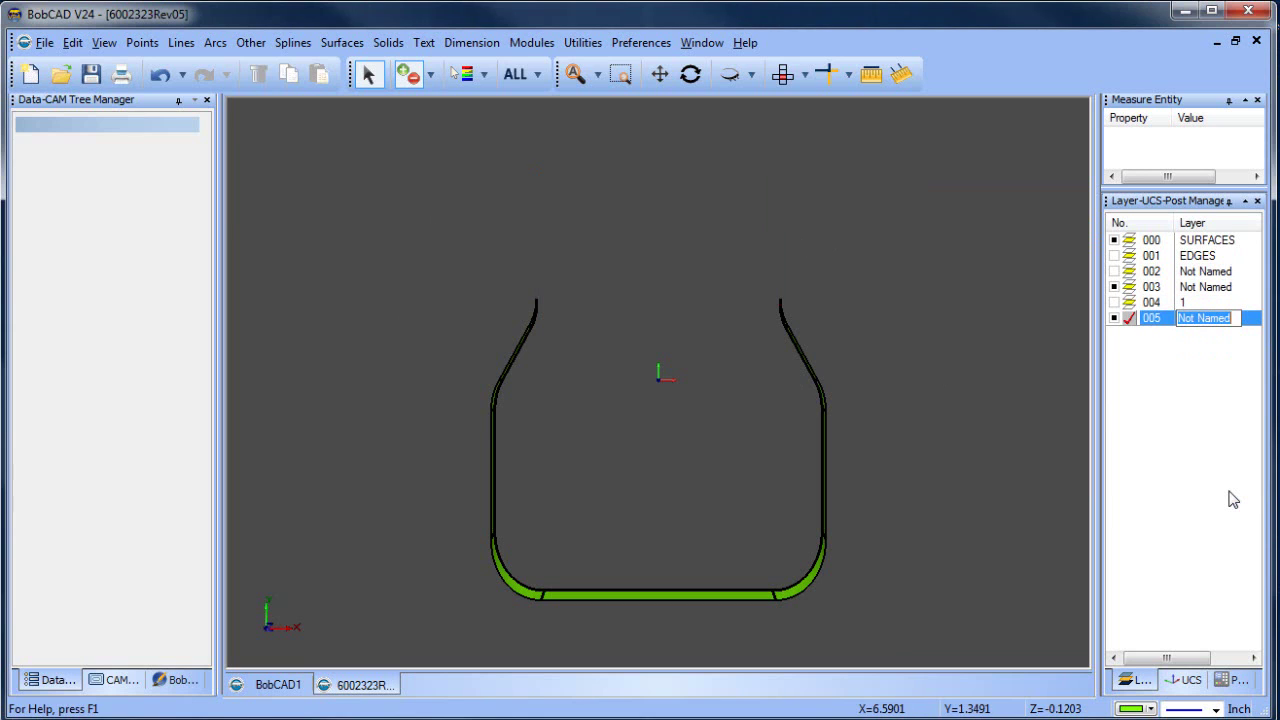
pyautogui.write('2')
pyautogui.press('Return')
# - Move the slanted and straight side edges to layer 2
pyautogui.moveTo(410, 276); pyautogui.dragTo(881, 488)
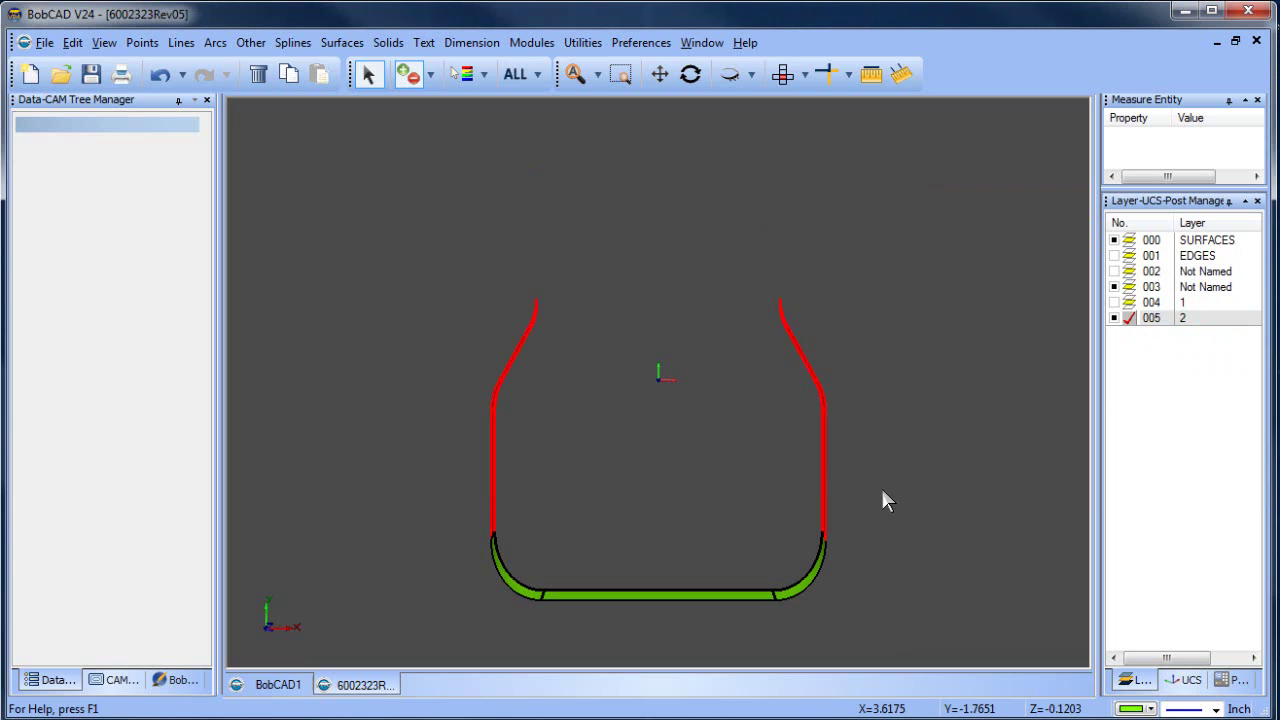
pyautogui.rightClick(877, 262)
pyautogui.moveTo(990, 428)
pyautogui.click(1165, 468)
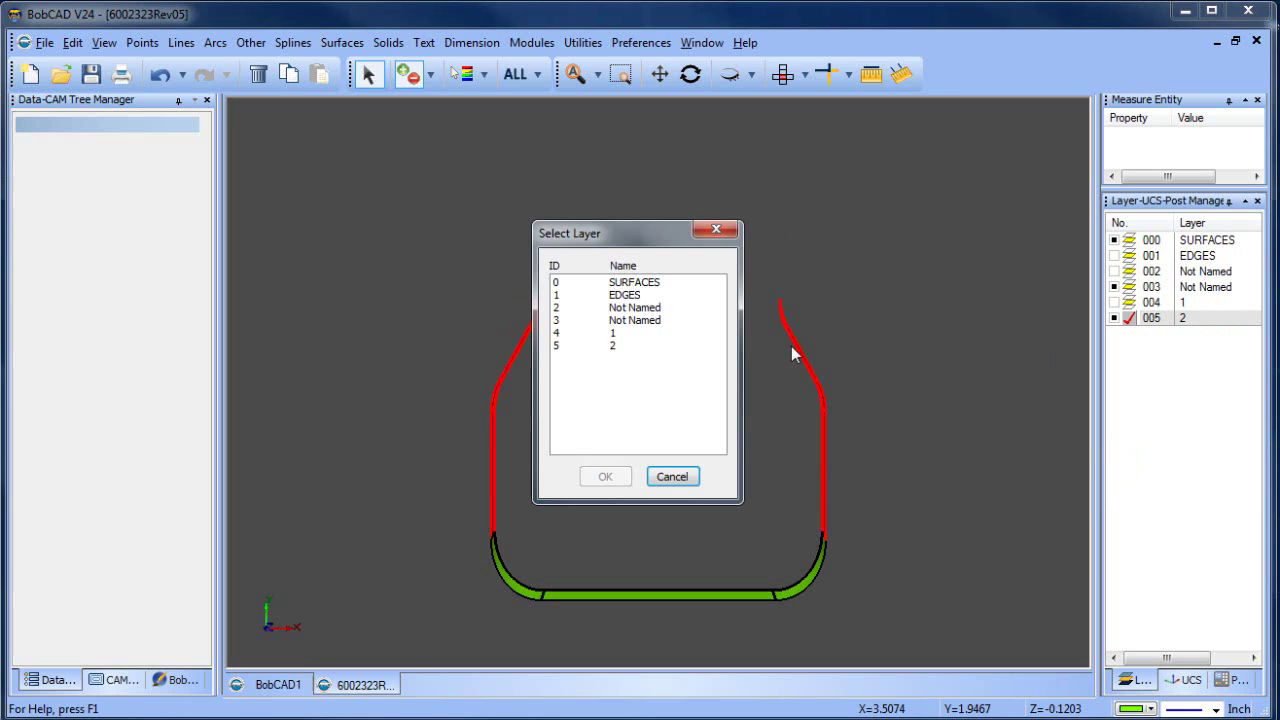
pyautogui.click(617, 346)
pyautogui.click(605, 476)
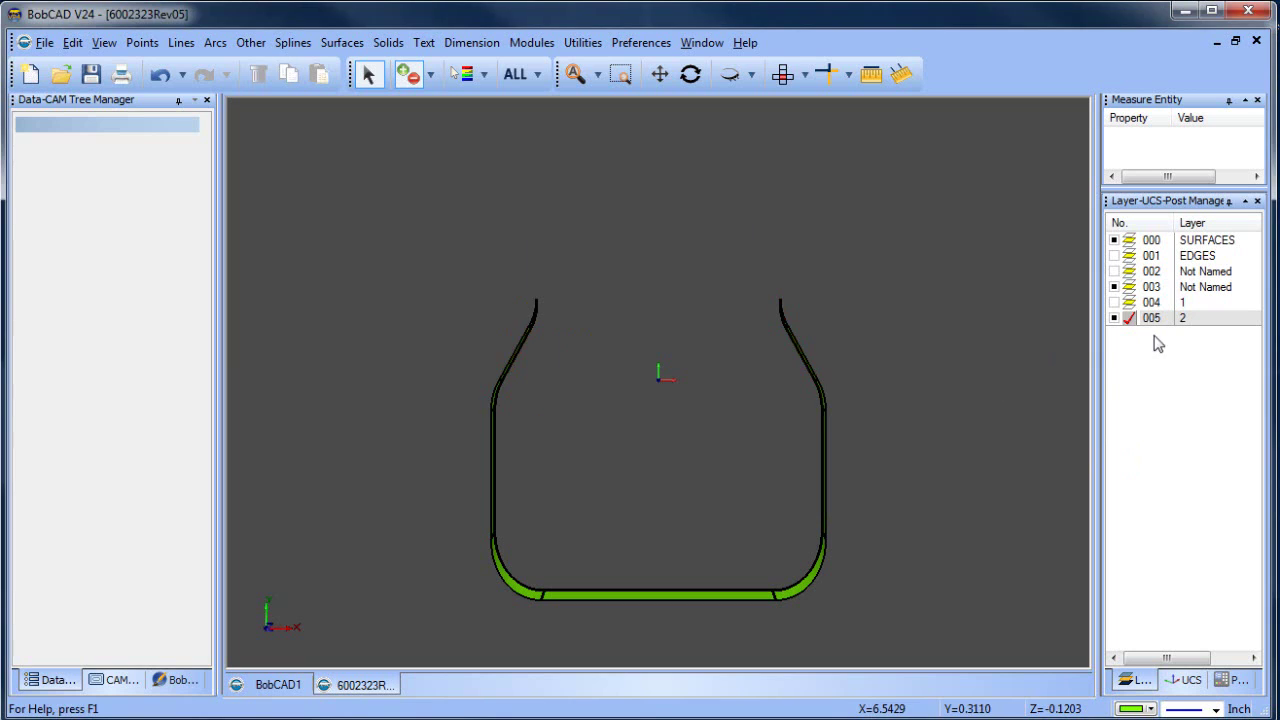
# - Add layer '3', make it current, and hide layer 2
pyautogui.rightClick(1178, 328)
pyautogui.click(1150, 333)
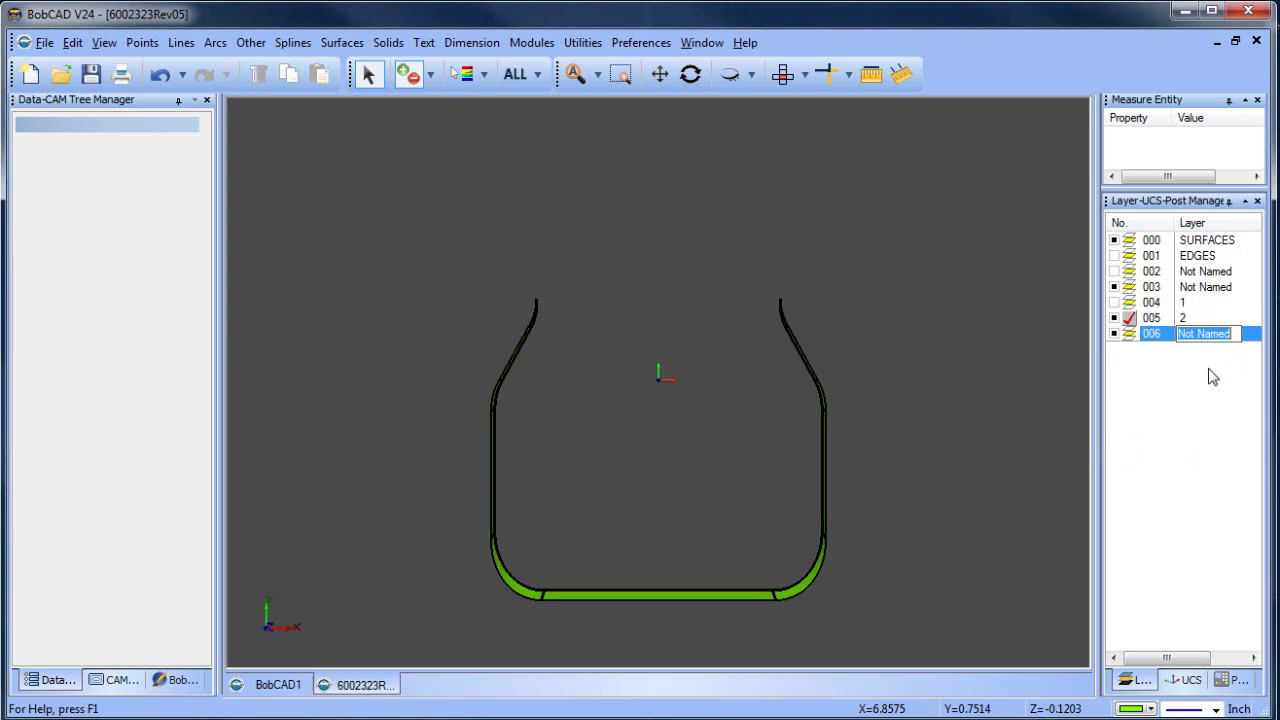
pyautogui.write('3')
pyautogui.press('Return')
pyautogui.click(1128, 333)
pyautogui.click(1114, 317)
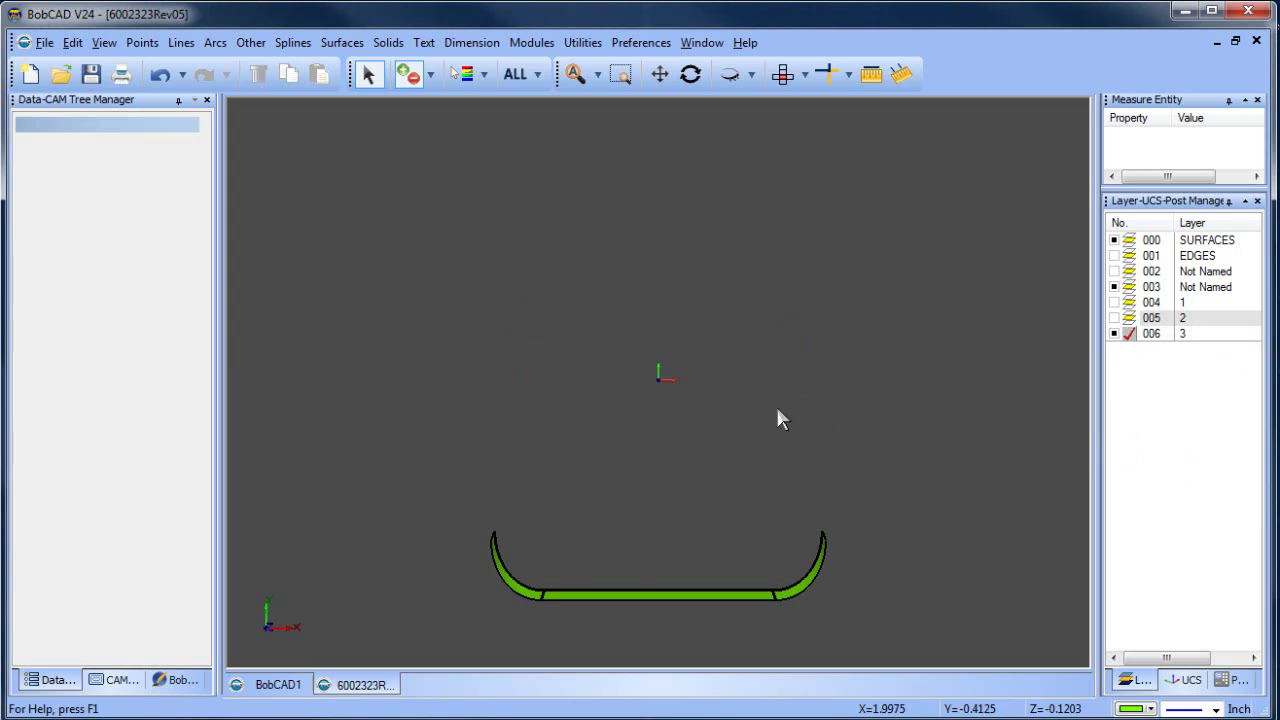
# - Move the remaining bottom curved wall to layer 3
pyautogui.moveTo(438, 486); pyautogui.dragTo(887, 616)
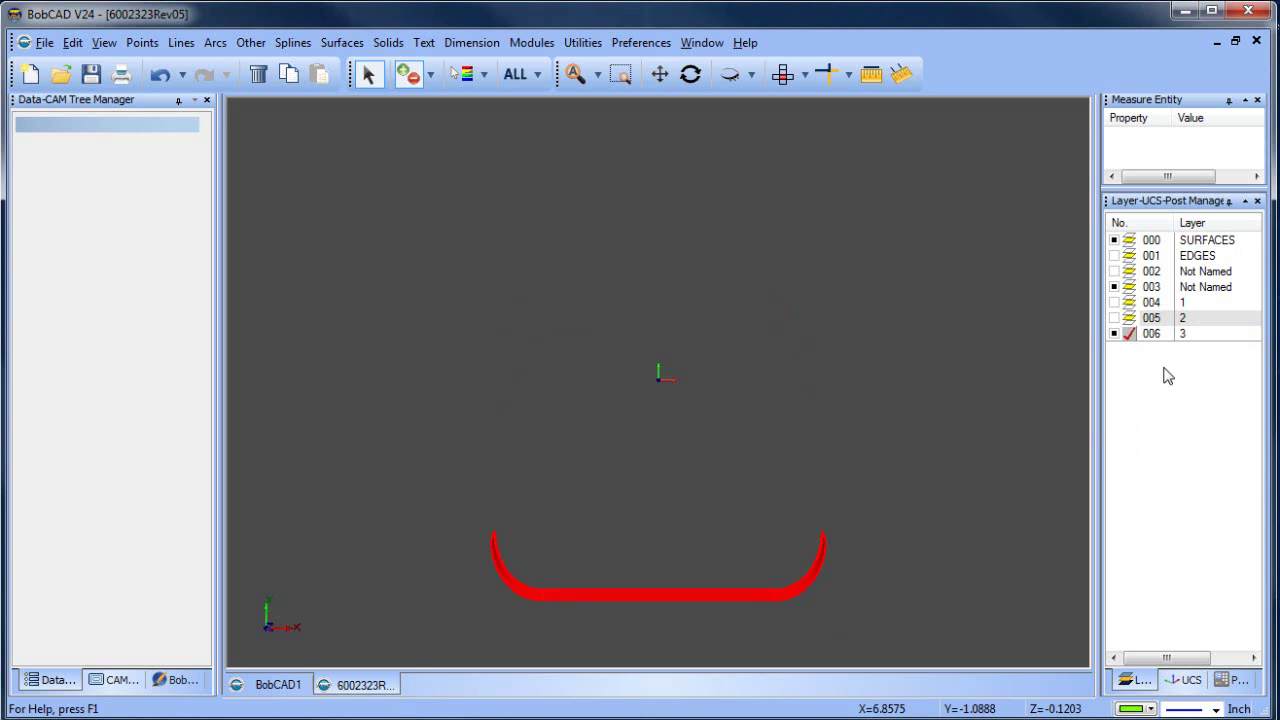
pyautogui.rightClick(819, 285)
pyautogui.moveTo(951, 449)
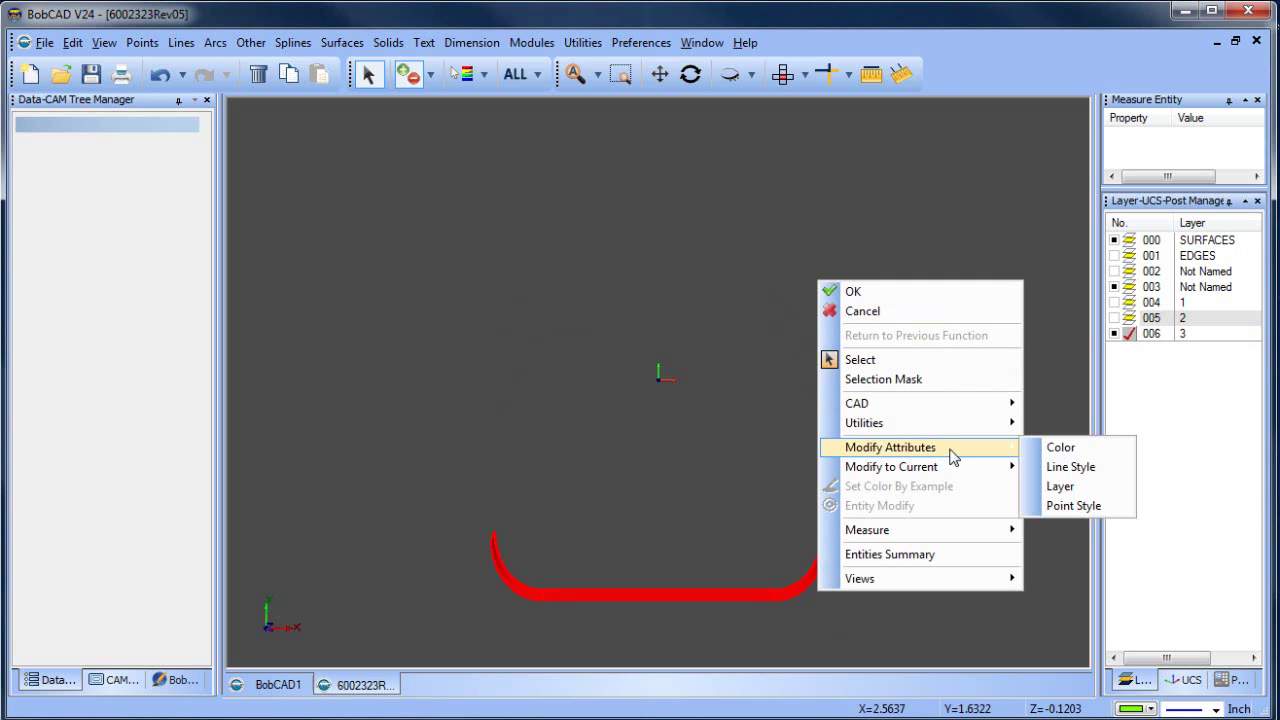
pyautogui.click(1089, 495)
pyautogui.click(614, 358)
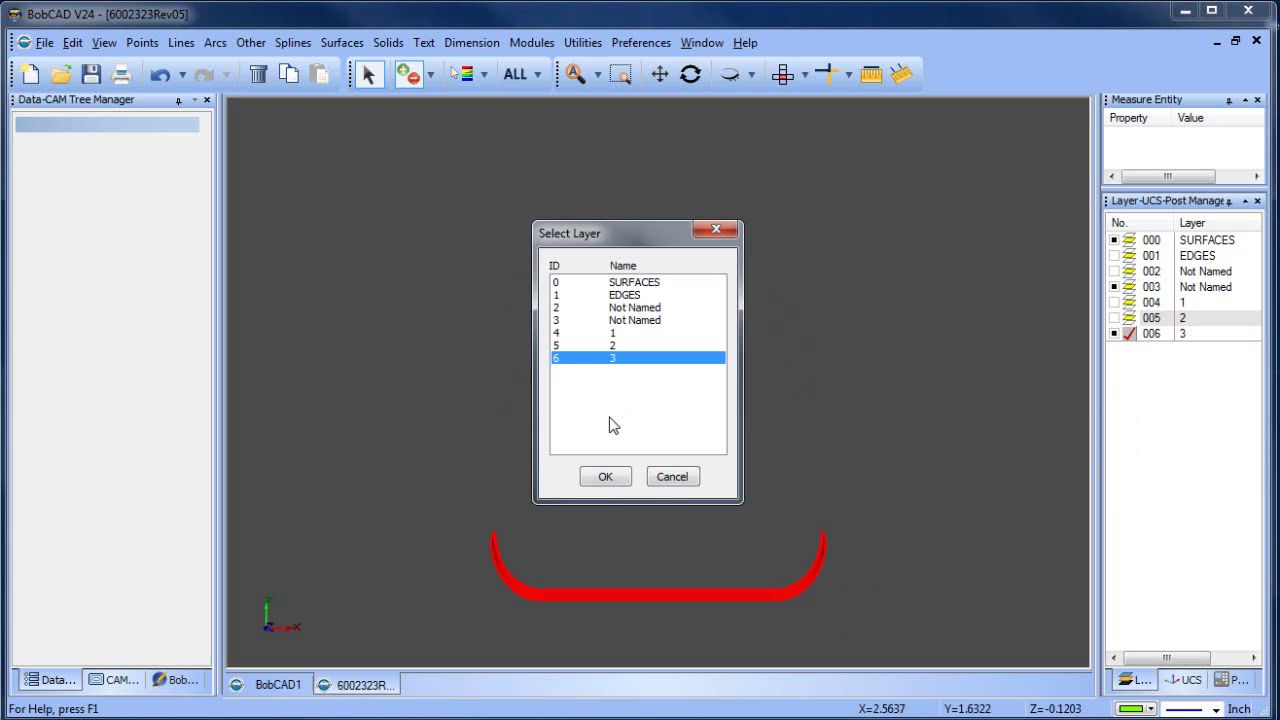
pyautogui.click(608, 476)
# - Try Surfaces > Extend on the left side face's edge and dismiss the untrim warning
pyautogui.click(690, 74)
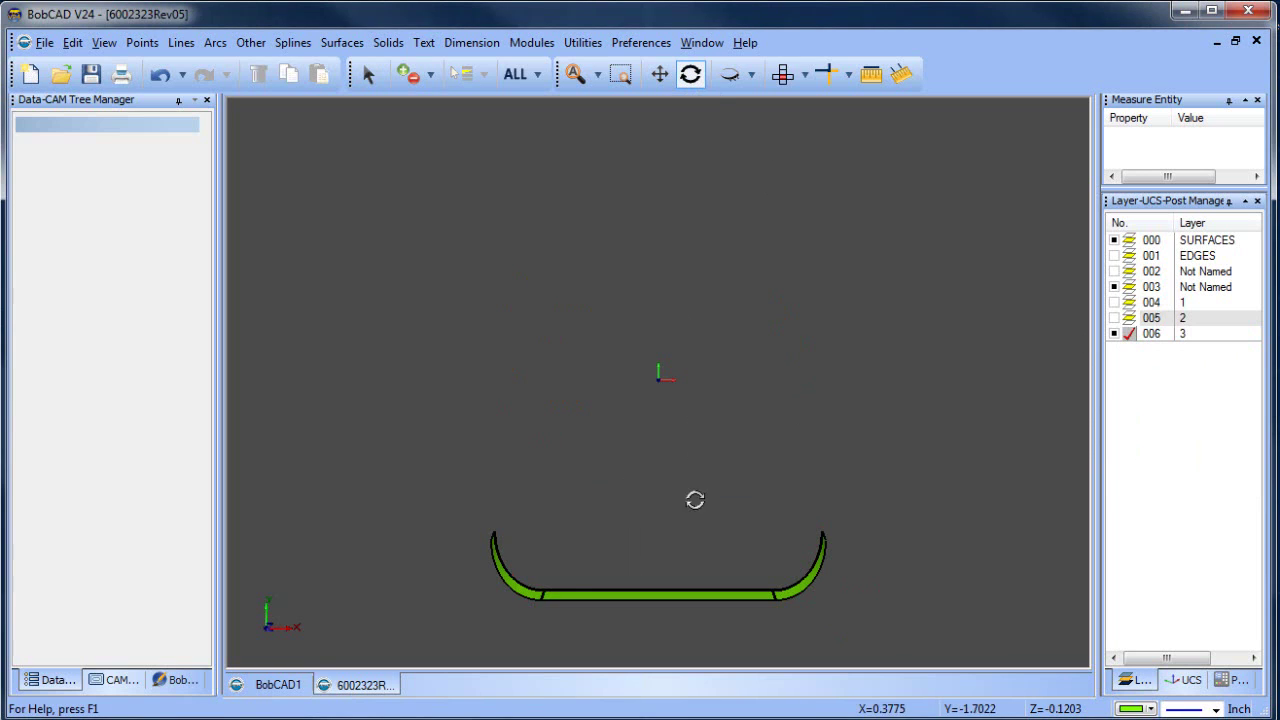
pyautogui.moveTo(694, 500); pyautogui.dragTo(722, 430)
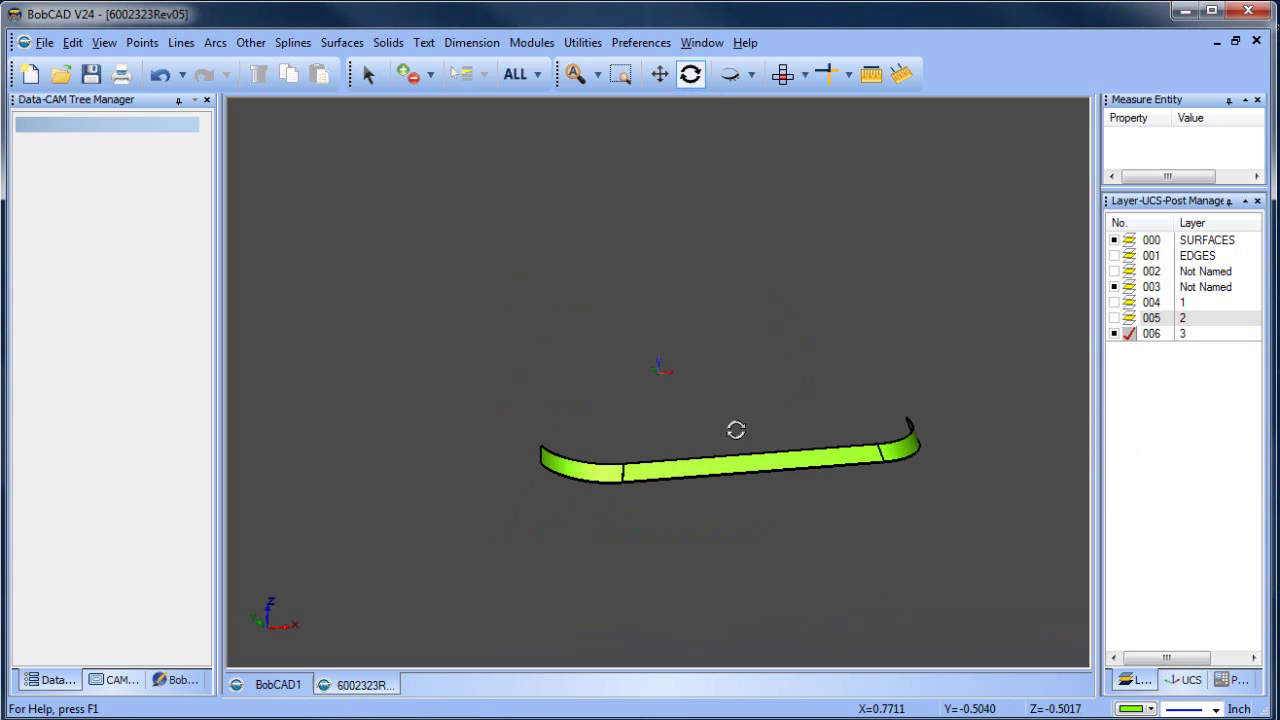
pyautogui.moveTo(737, 429); pyautogui.dragTo(703, 371, button='middle')
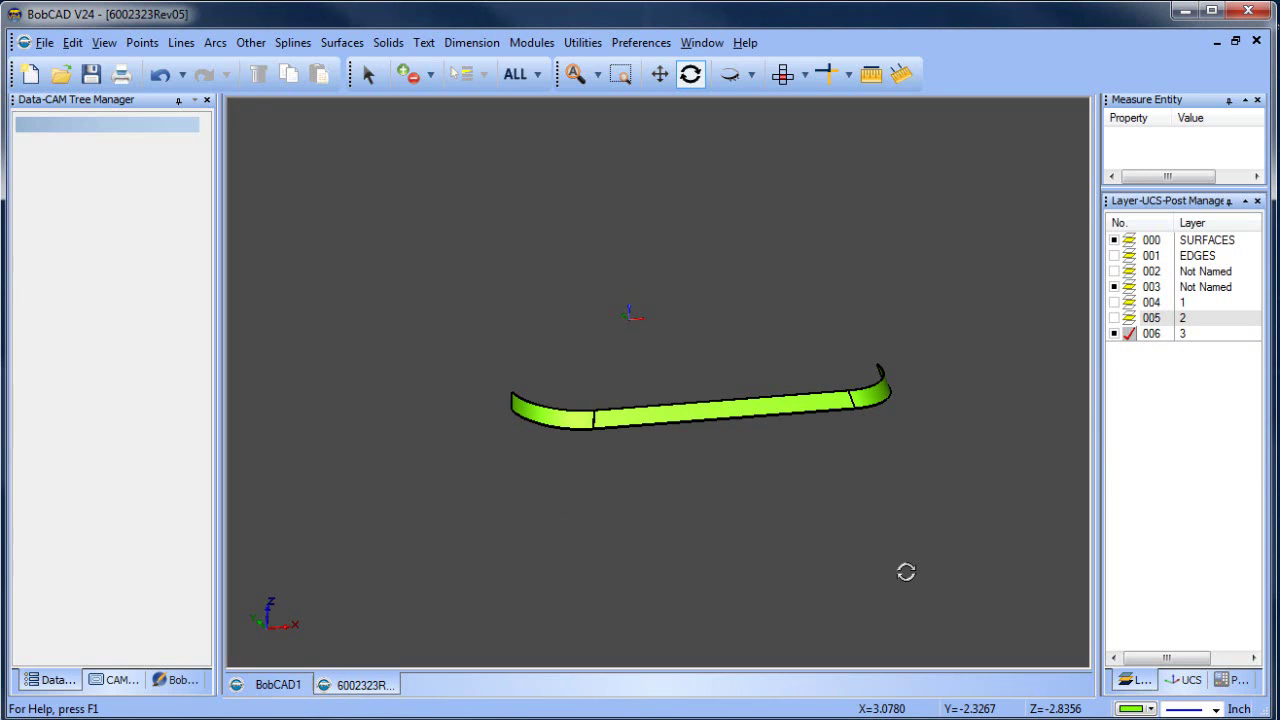
pyautogui.click(342, 42)
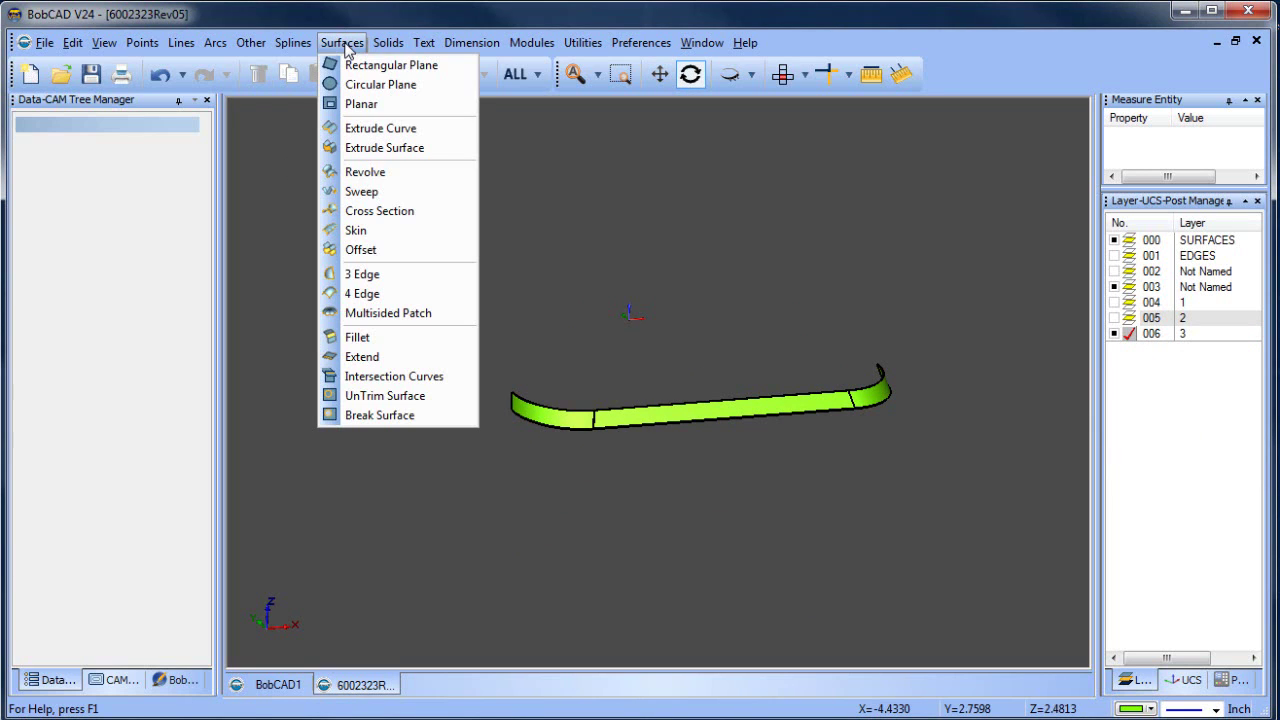
pyautogui.click(446, 357)
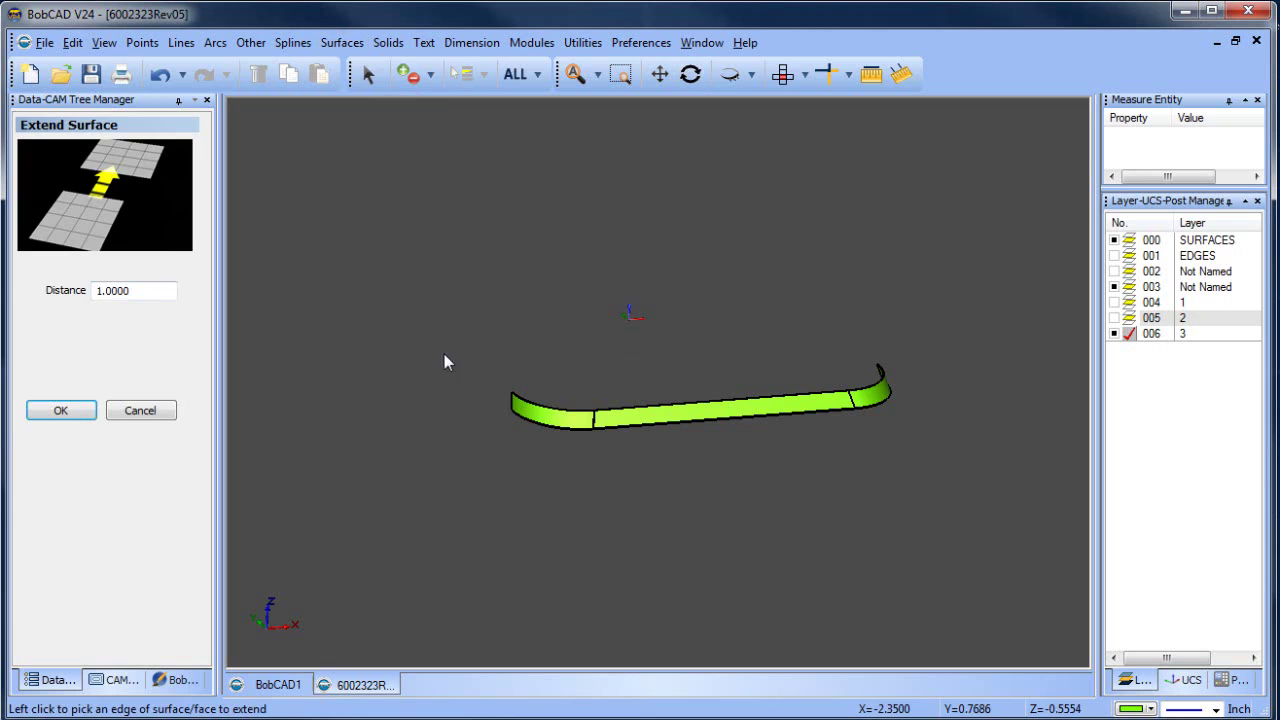
pyautogui.click(553, 413)
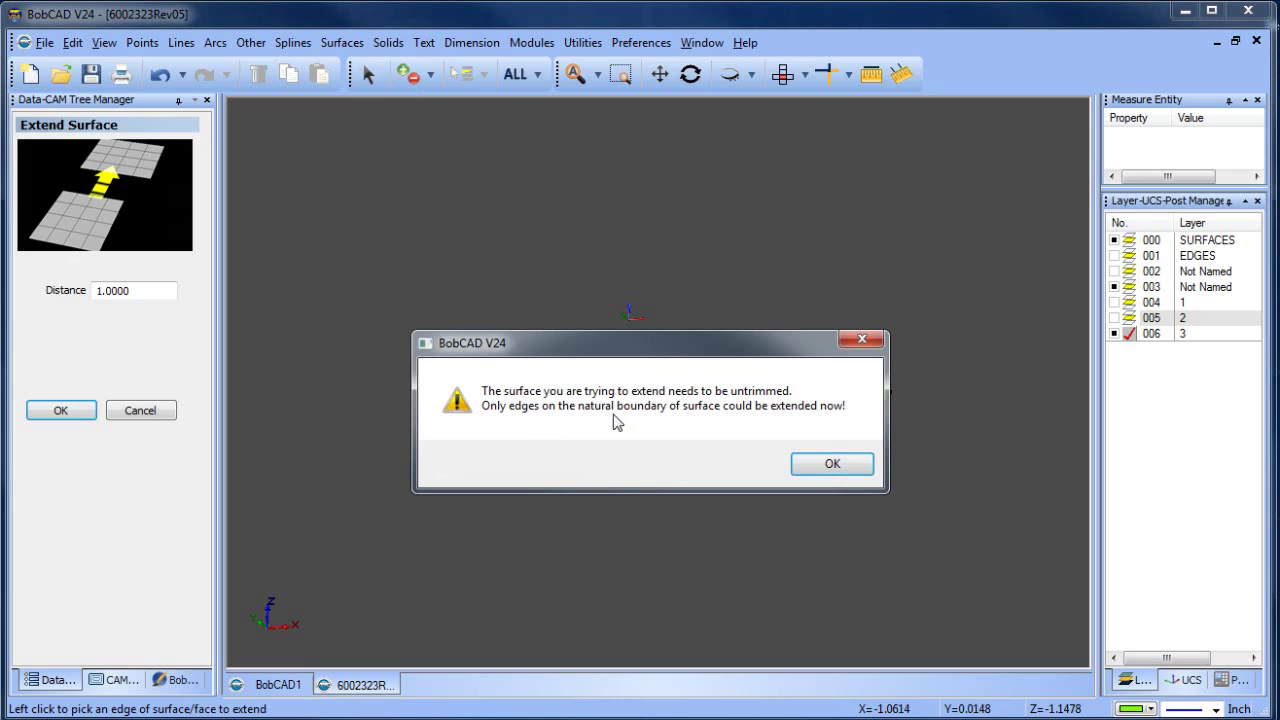
pyautogui.click(833, 470)
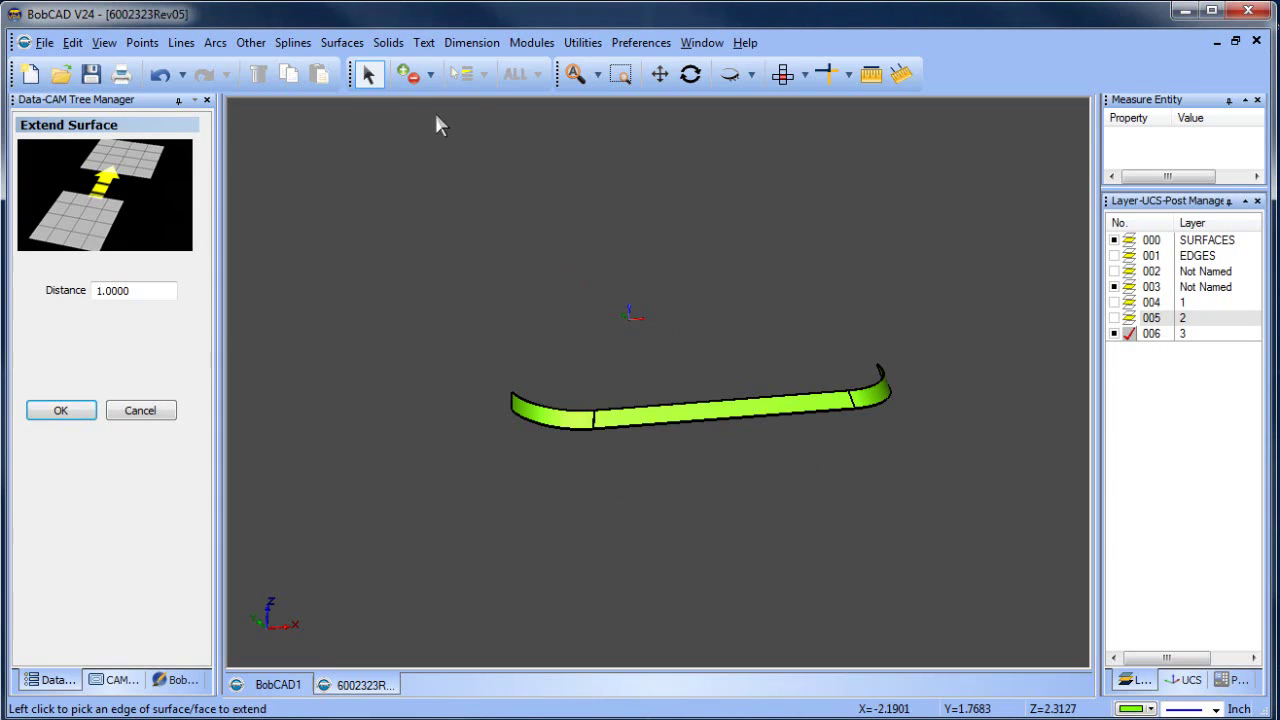
# - Untrim the left curved side face, inspect it, then undo the untrim
pyautogui.click(350, 50)
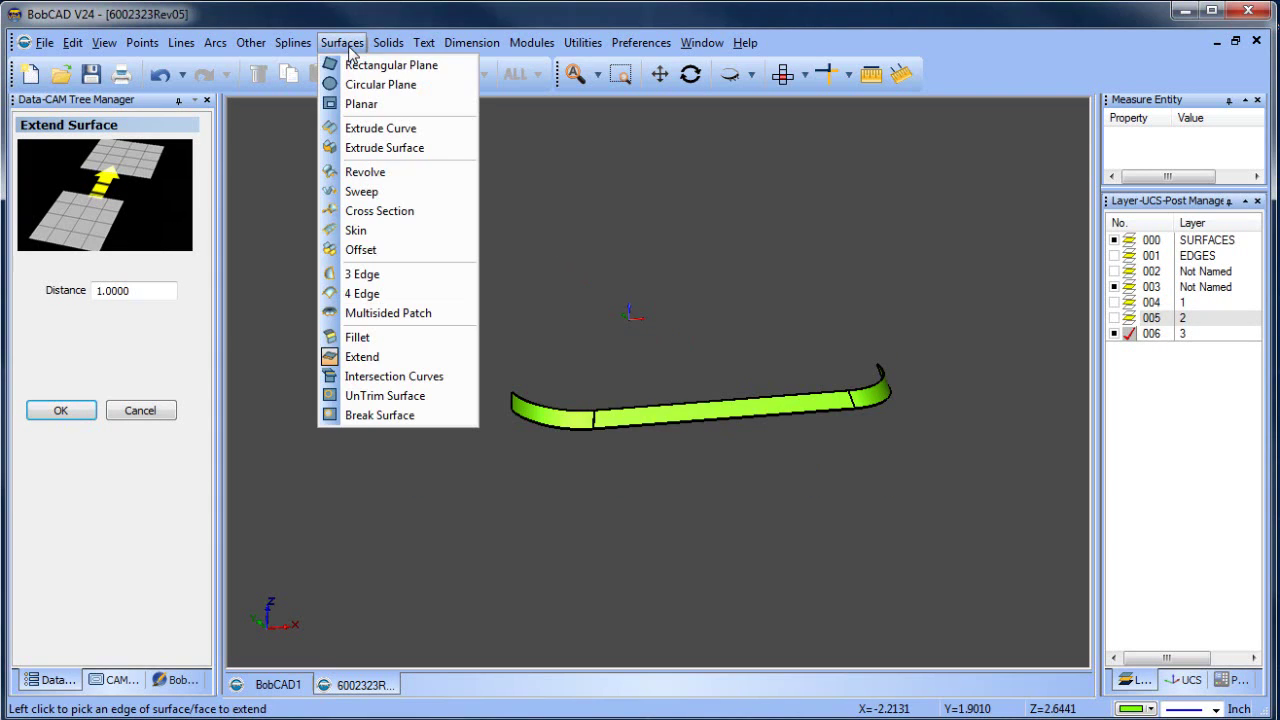
pyautogui.click(422, 394)
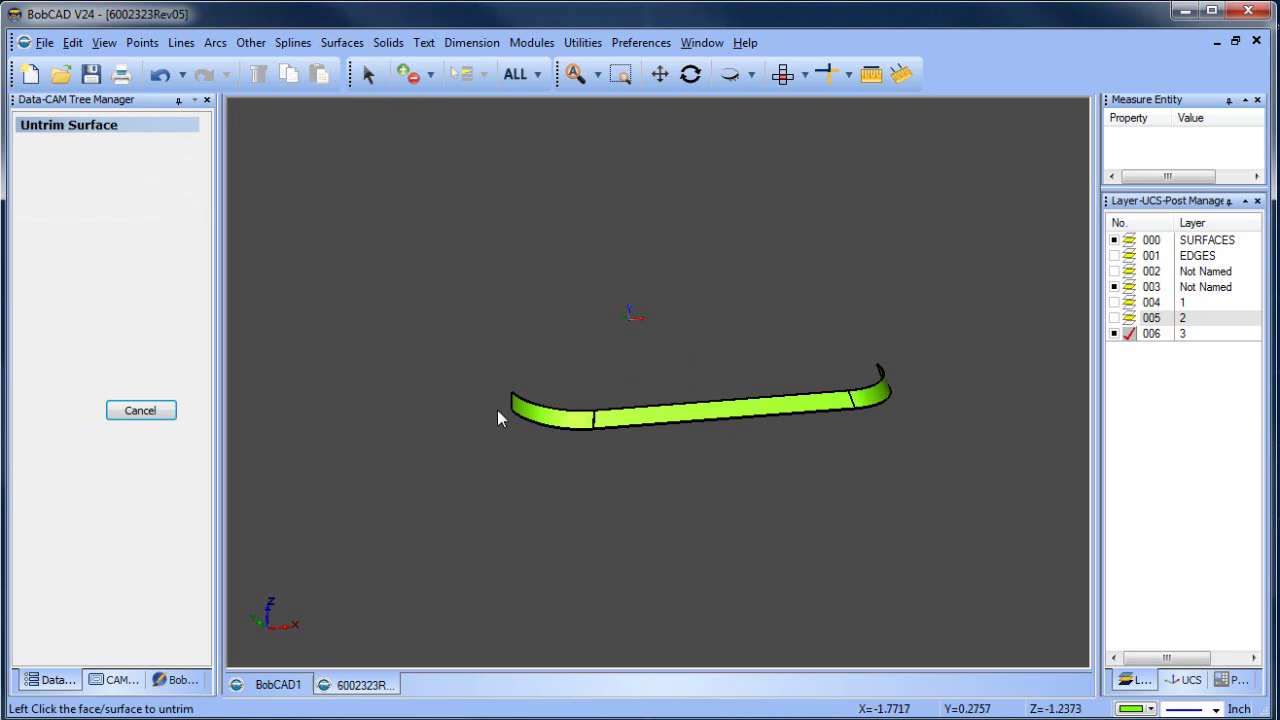
pyautogui.click(551, 420)
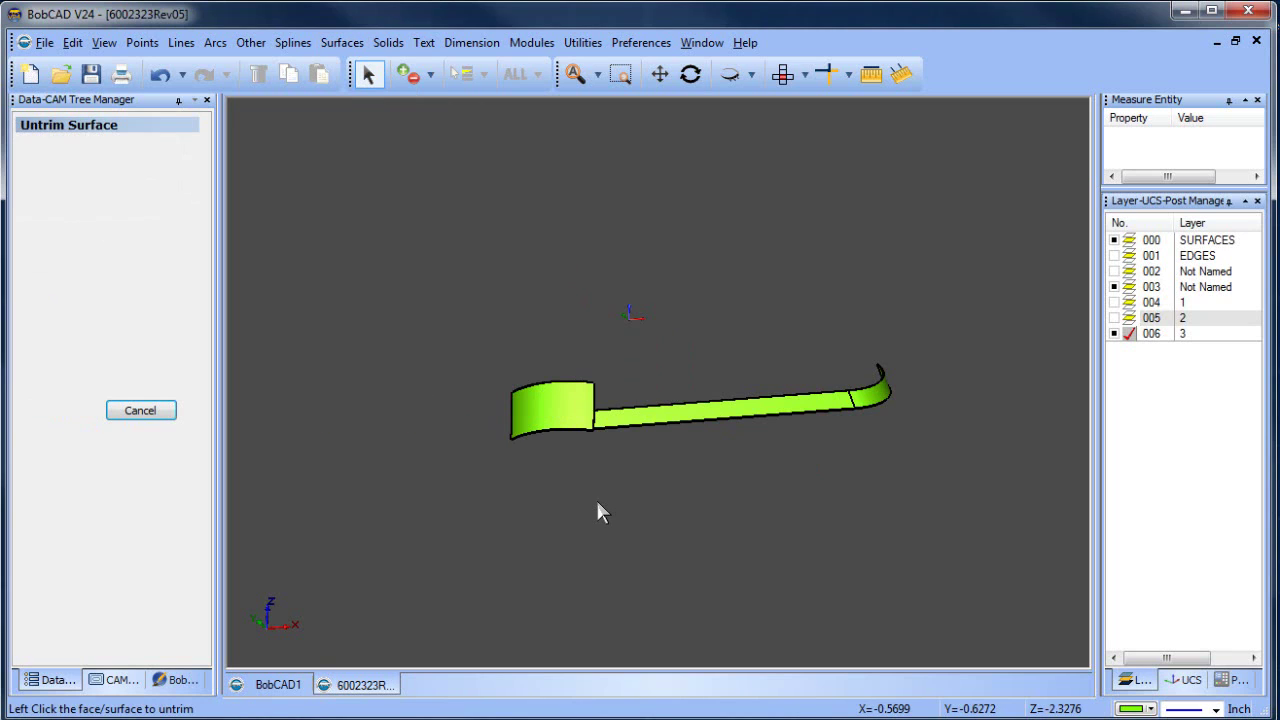
pyautogui.click(690, 74)
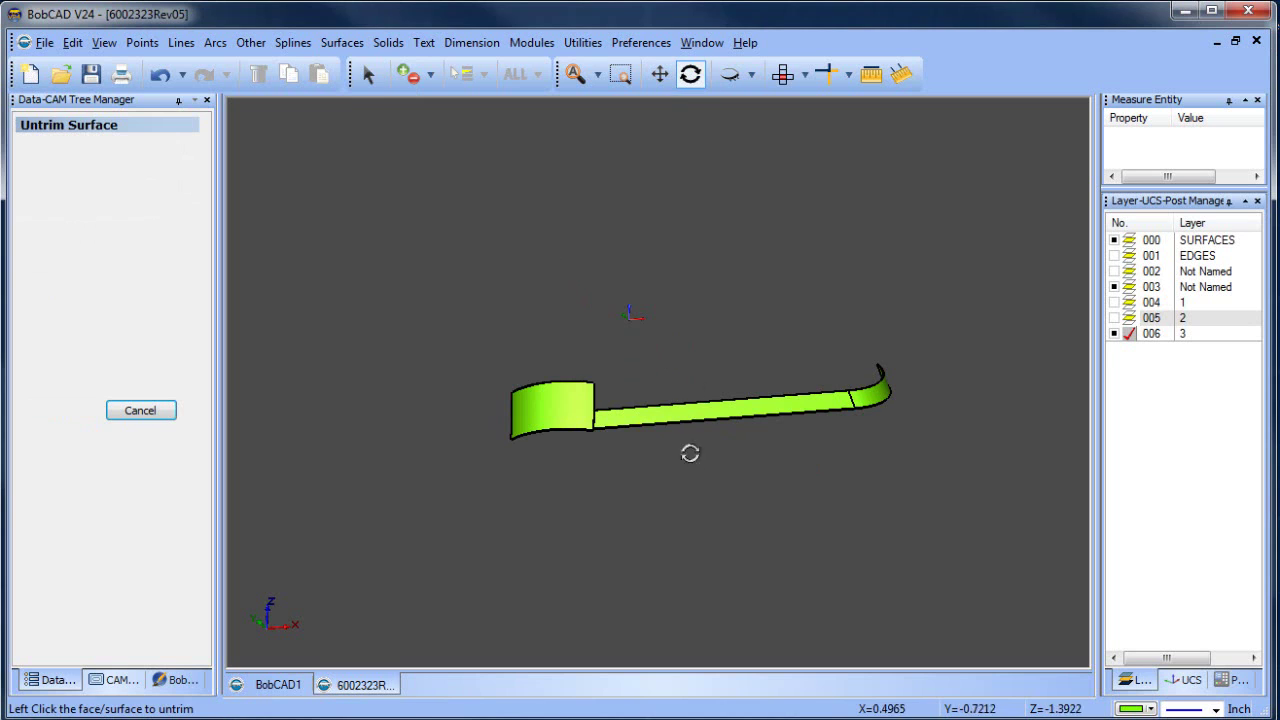
pyautogui.moveTo(689, 451); pyautogui.dragTo(622, 500)
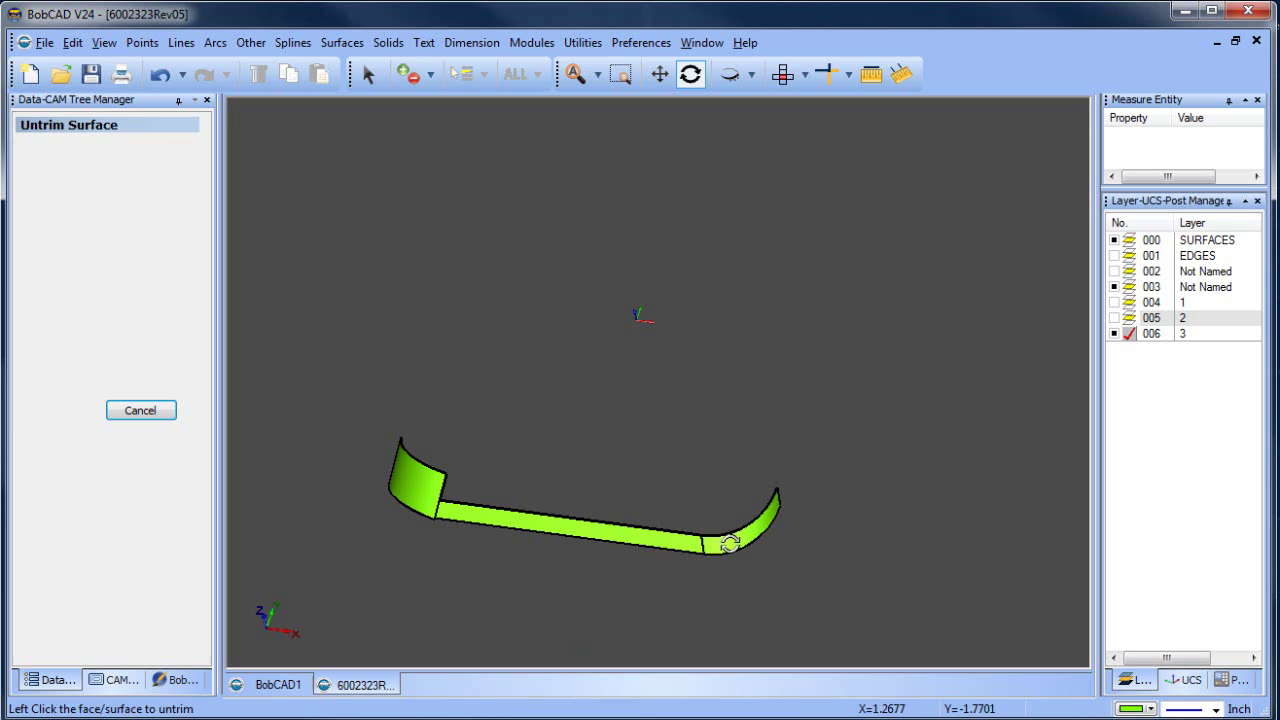
pyautogui.click(175, 80)
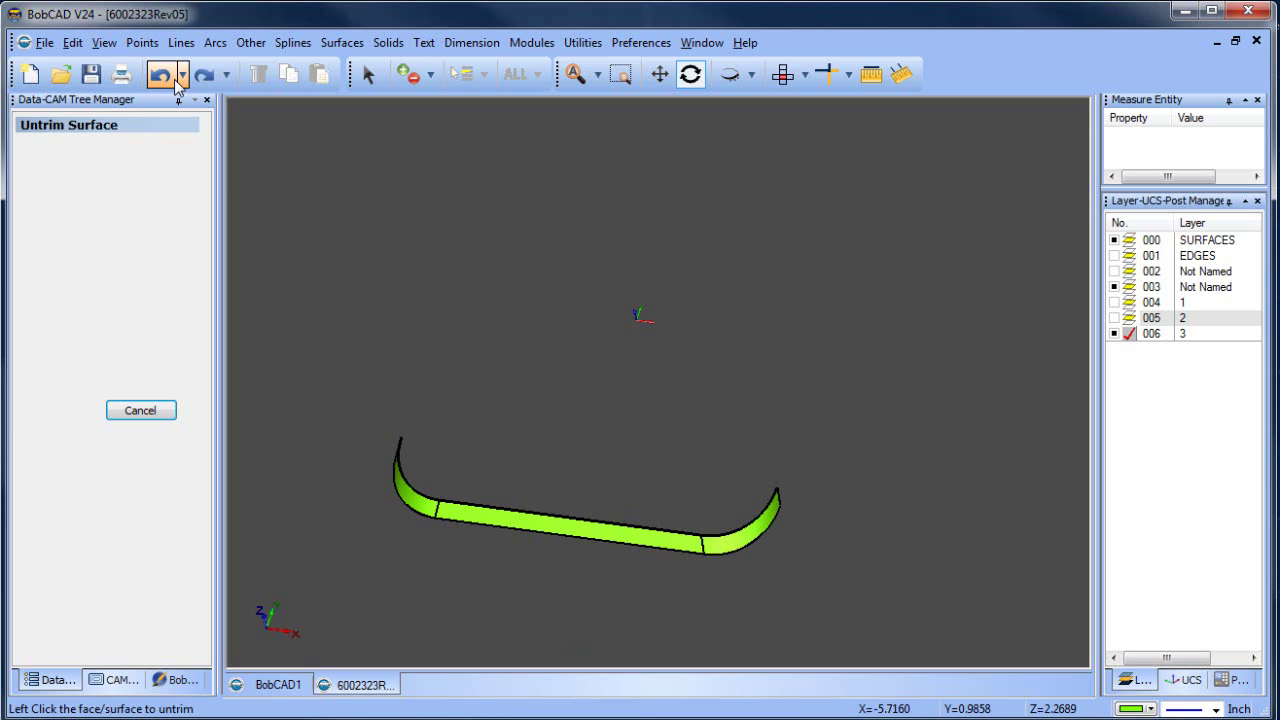
pyautogui.moveTo(663, 414); pyautogui.dragTo(706, 386)
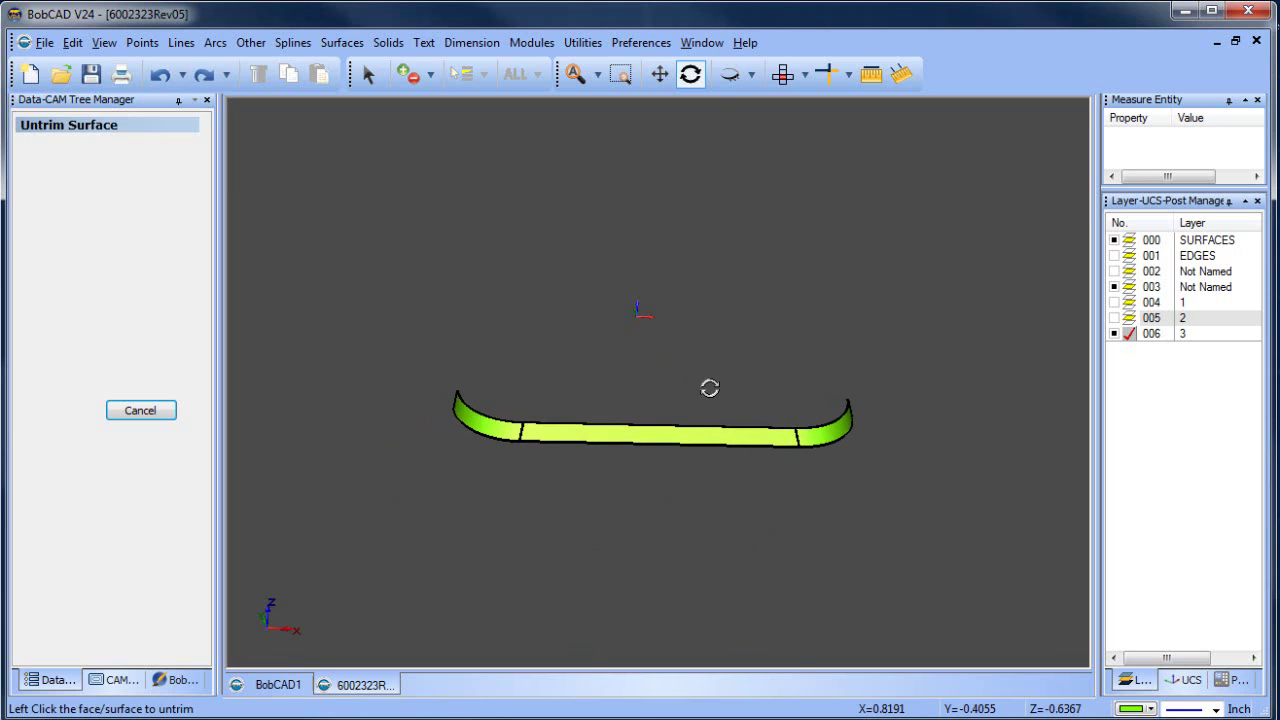
# - Add layer 3_1, make it current, and set the drawing colour to orange
pyautogui.rightClick(1184, 334)
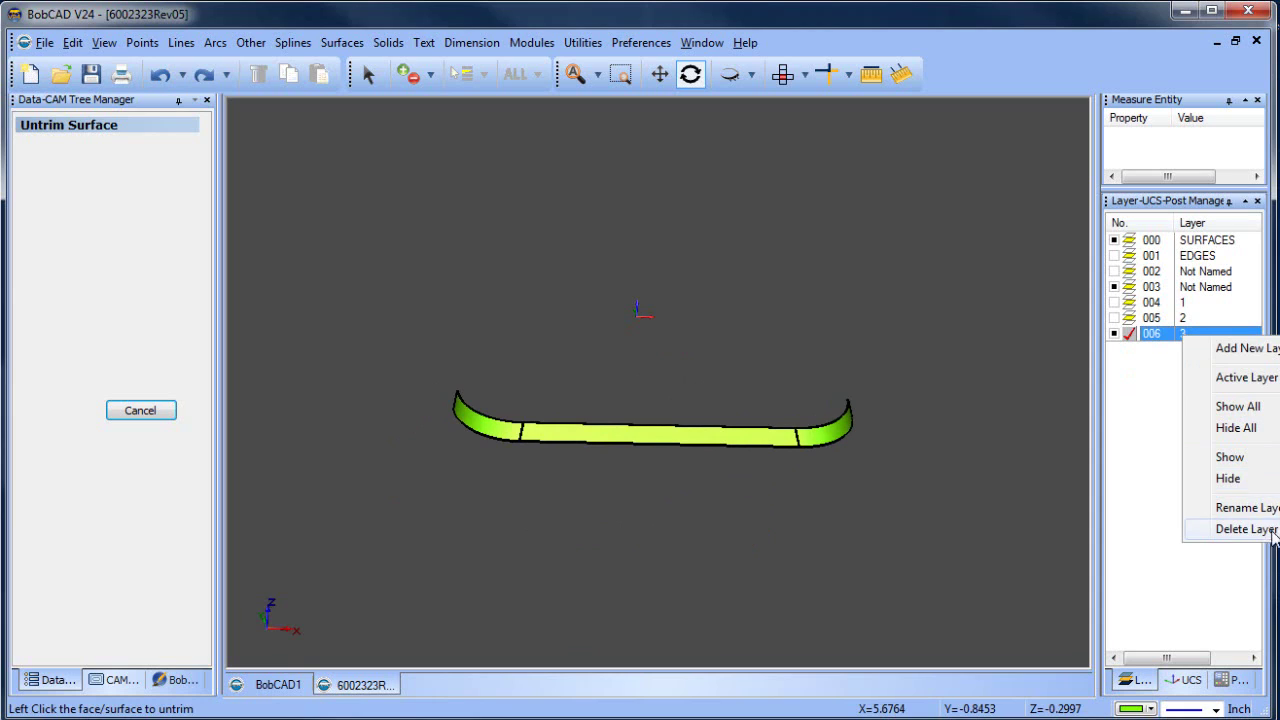
pyautogui.click(1258, 349)
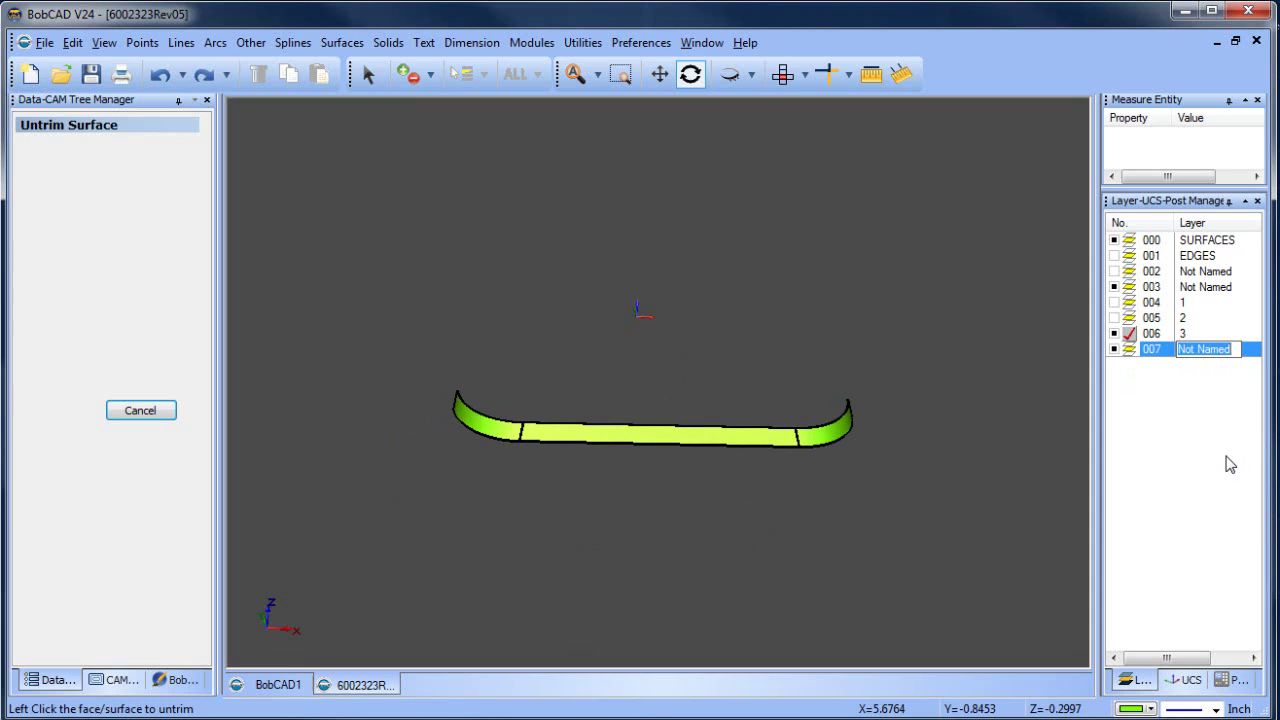
pyautogui.write('3_1')
pyautogui.click(1138, 345)
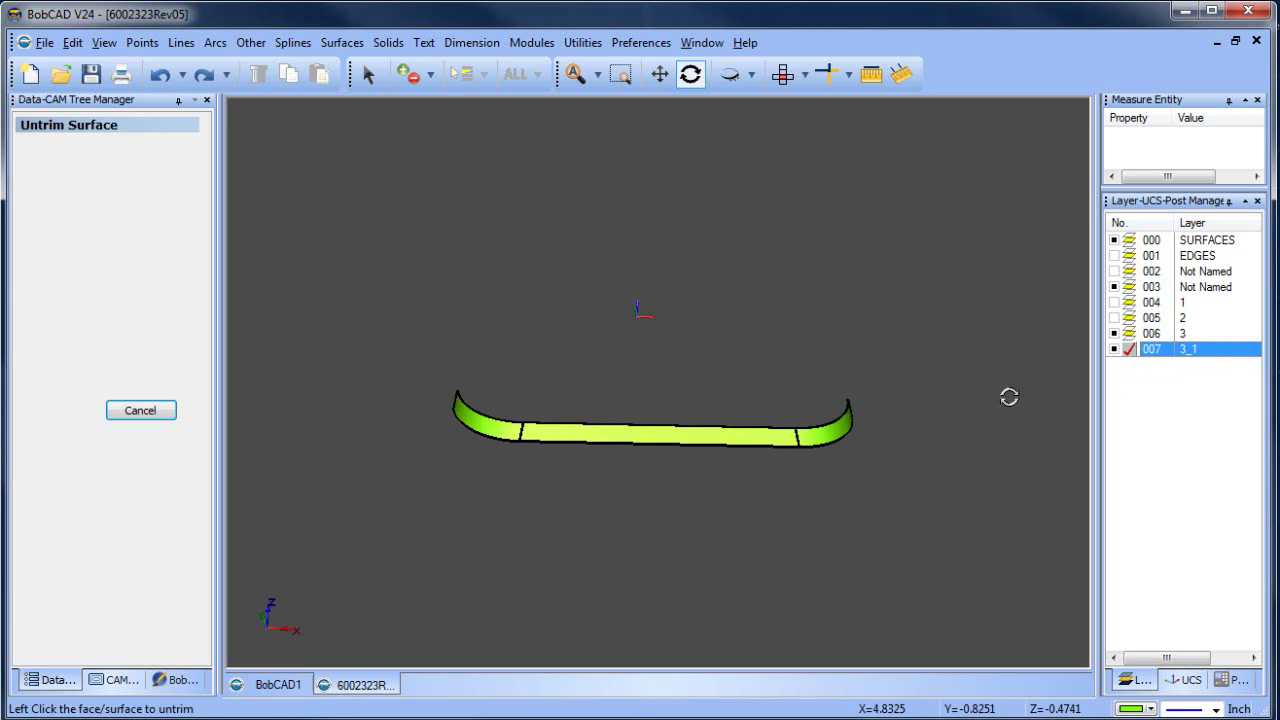
pyautogui.click(1151, 709)
pyautogui.click(1146, 600)
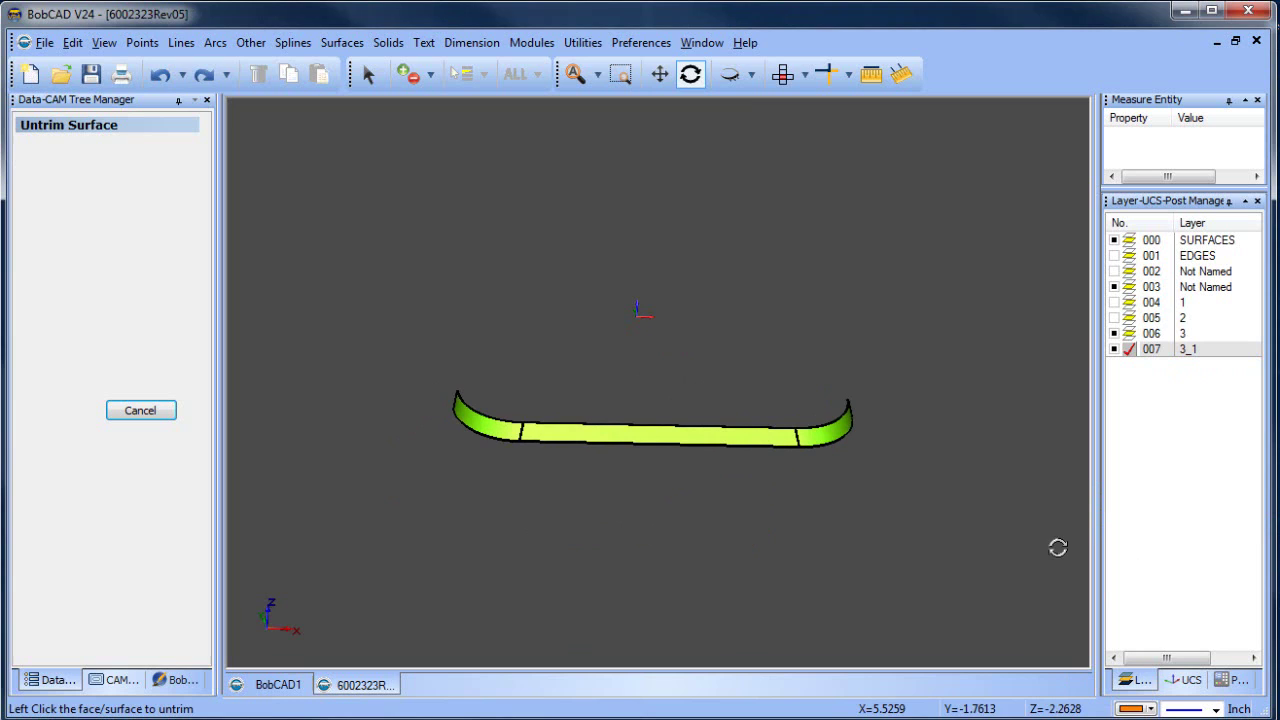
# - Extract single edges from the left, middle and right faces with Utilities > Extract Edges
pyautogui.click(580, 43)
pyautogui.moveTo(660, 206)
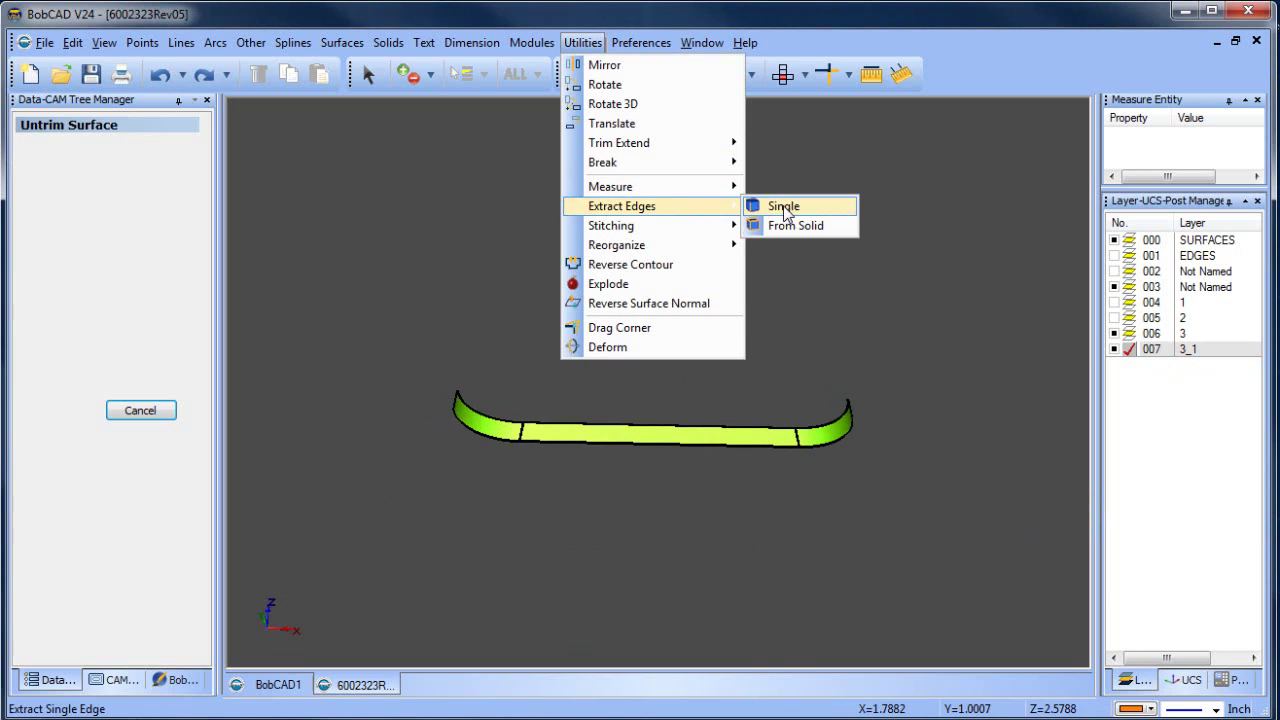
pyautogui.click(775, 206)
pyautogui.click(492, 432)
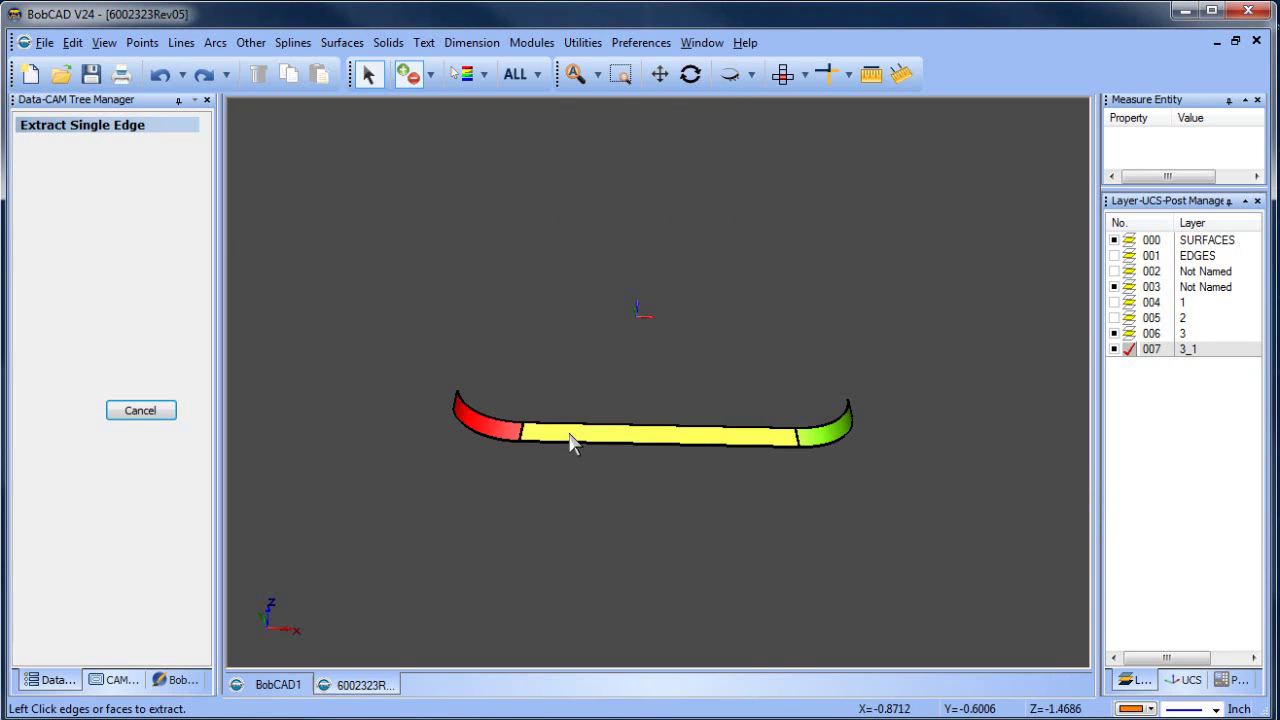
pyautogui.click(585, 443)
pyautogui.click(836, 433)
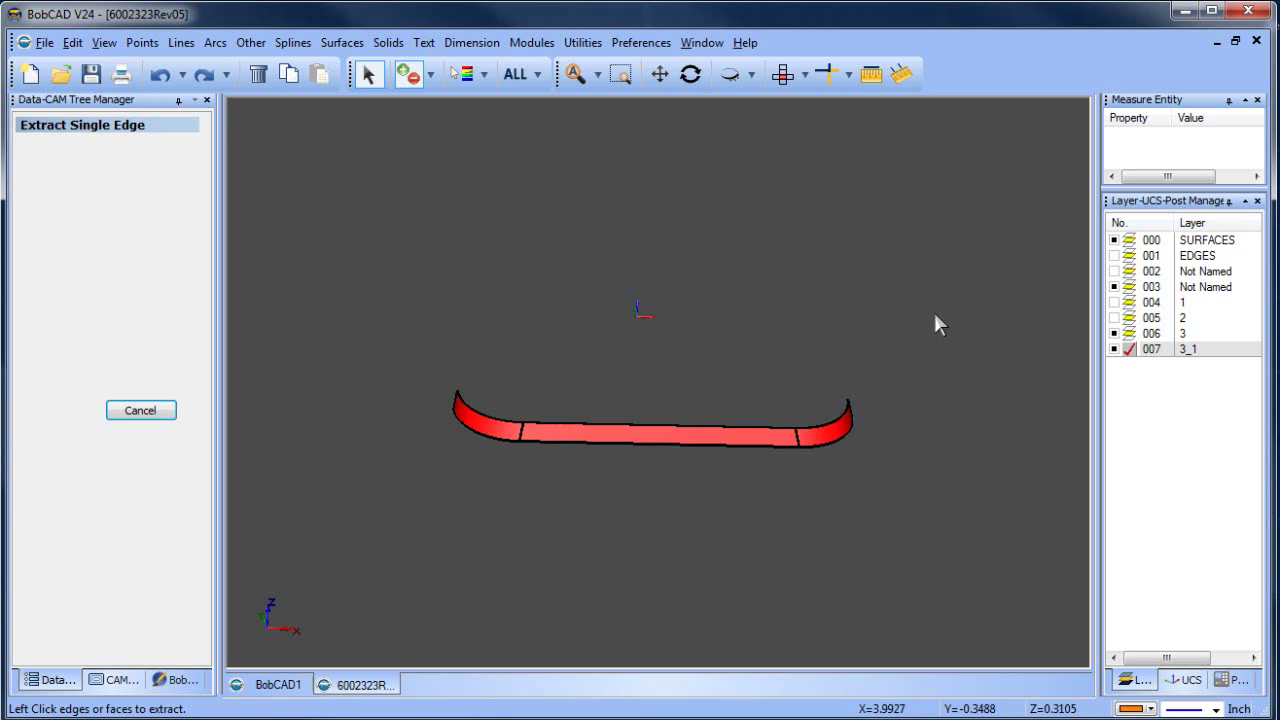
pyautogui.press('Return')
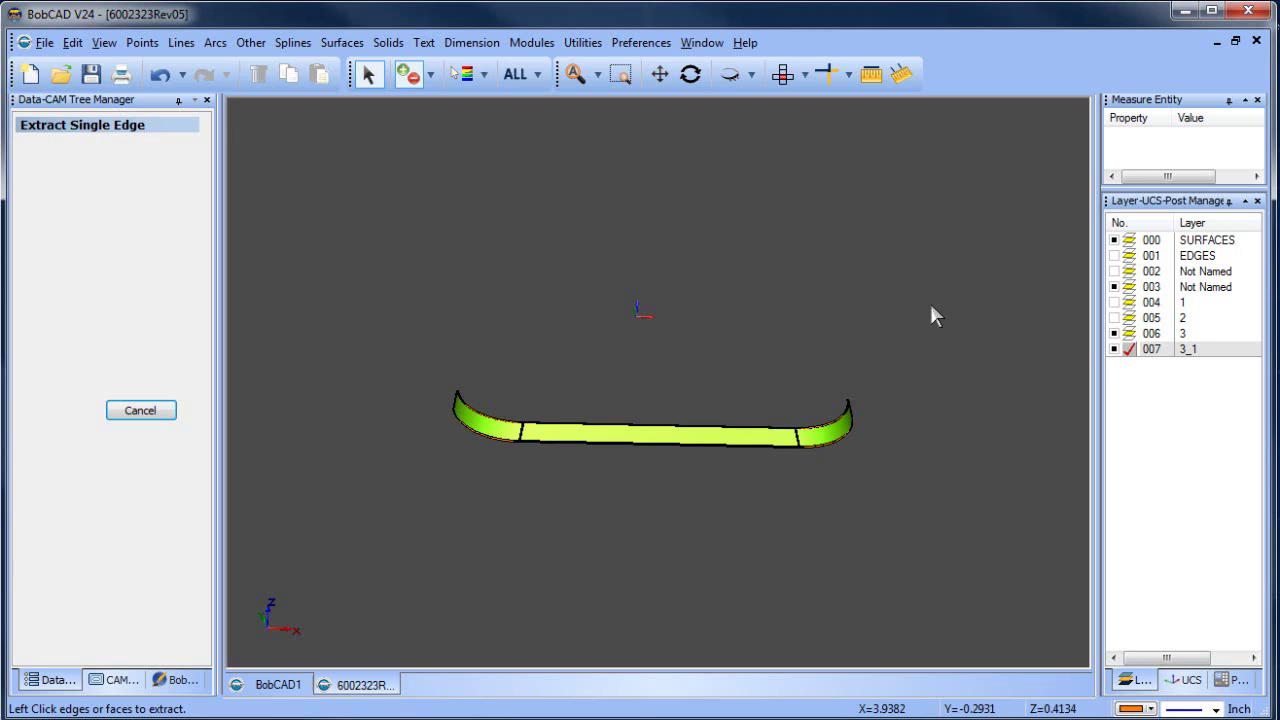
# - Hide layers 006, 003 and 000, and end the edge extraction
pyautogui.click(1114, 334)
pyautogui.click(1114, 287)
pyautogui.click(1114, 240)
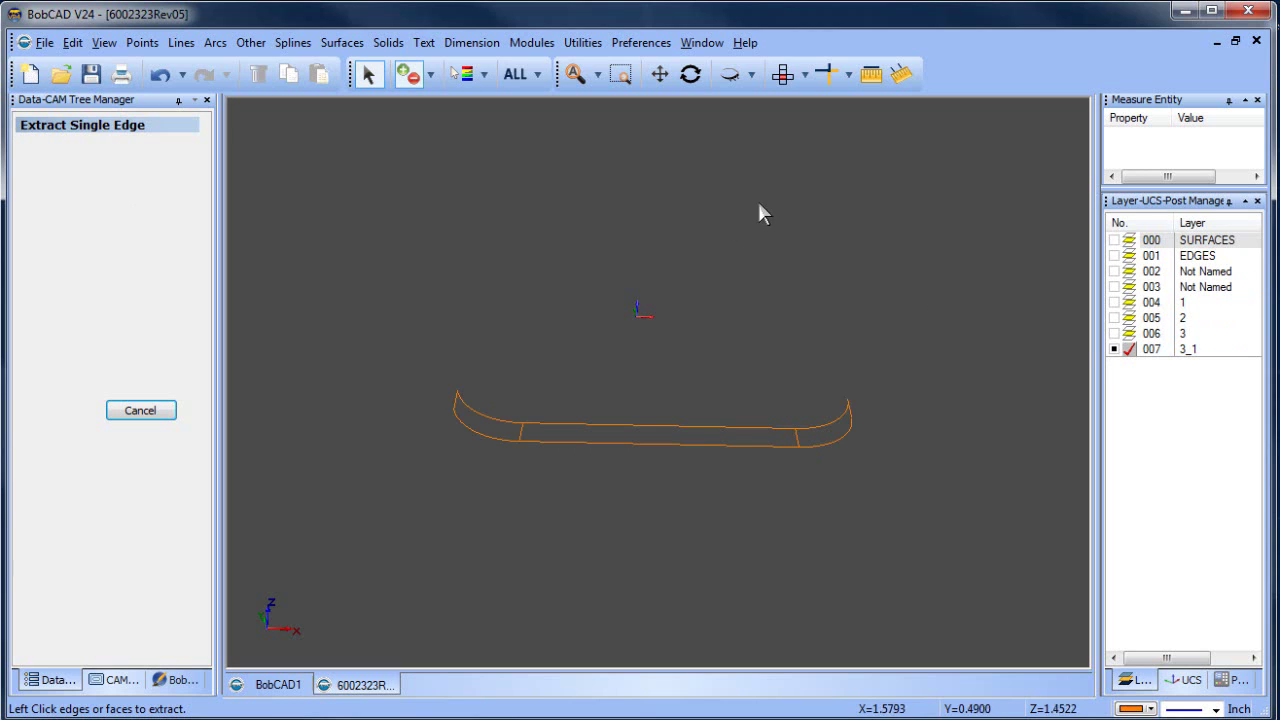
pyautogui.rightClick(759, 203)
pyautogui.click(799, 232)
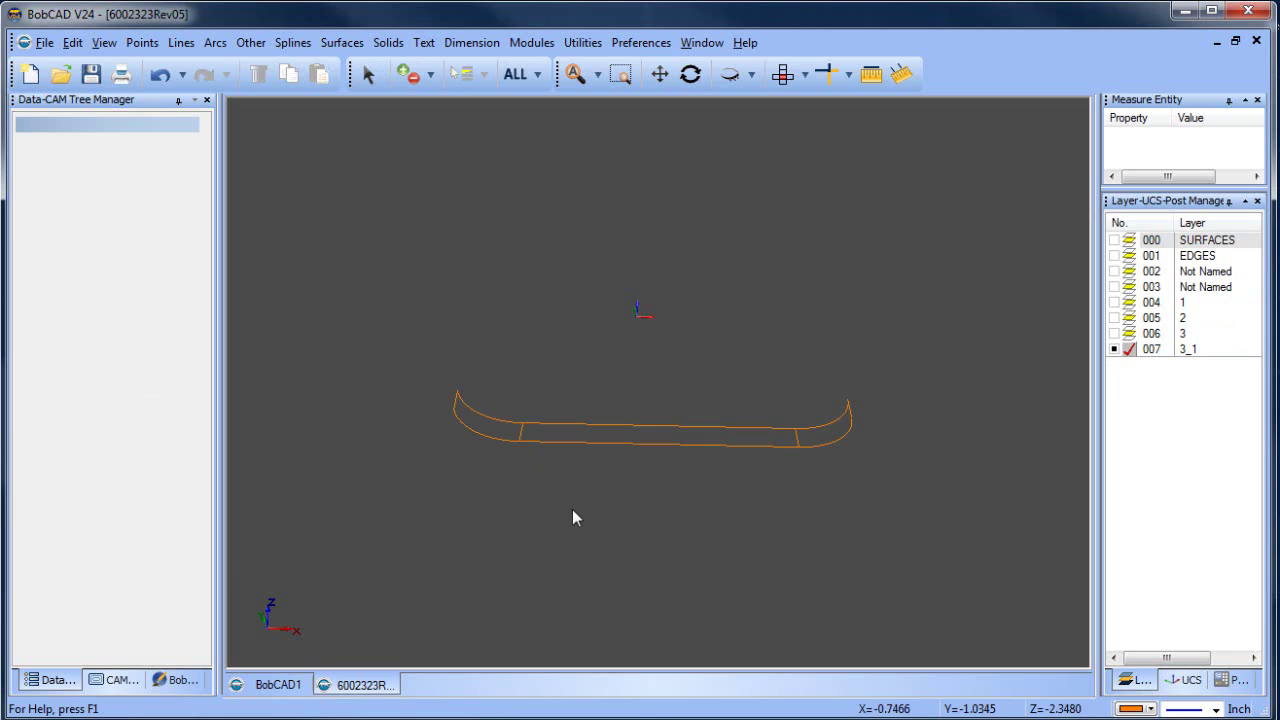
# - Add layer 3_2, make it current, and set the drawing colour to cyan
pyautogui.click(369, 75)
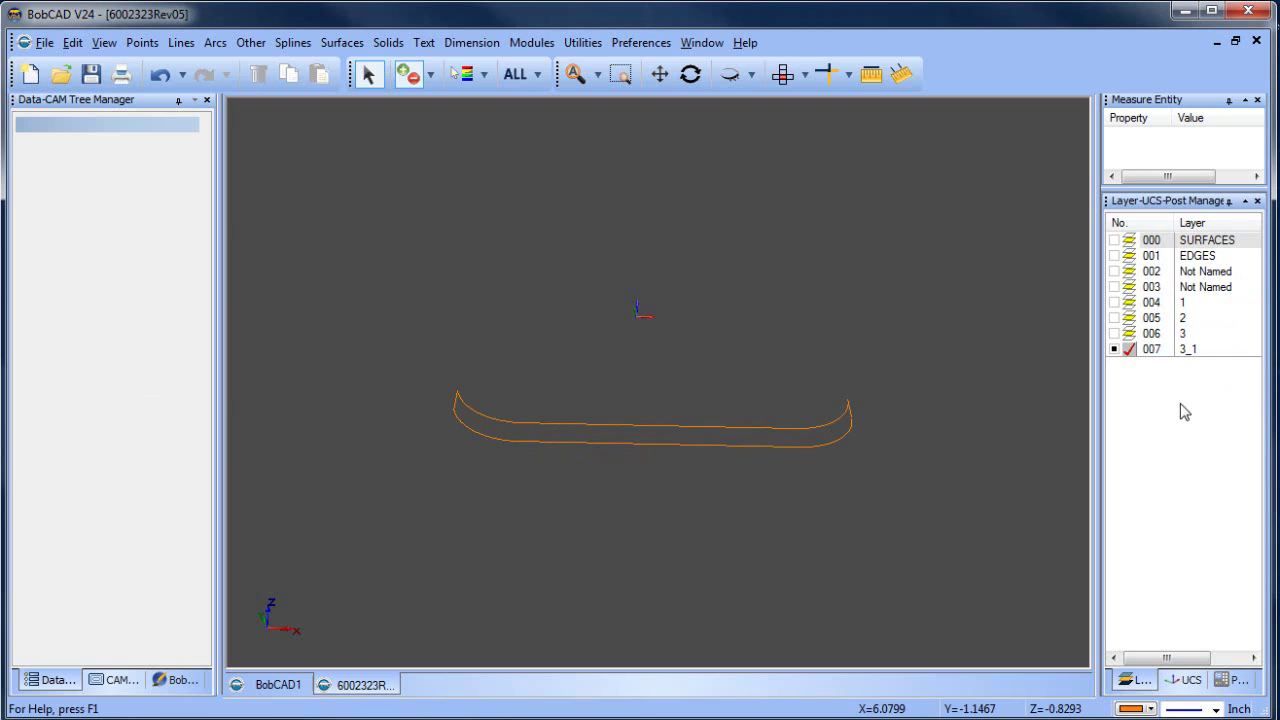
pyautogui.rightClick(1200, 352)
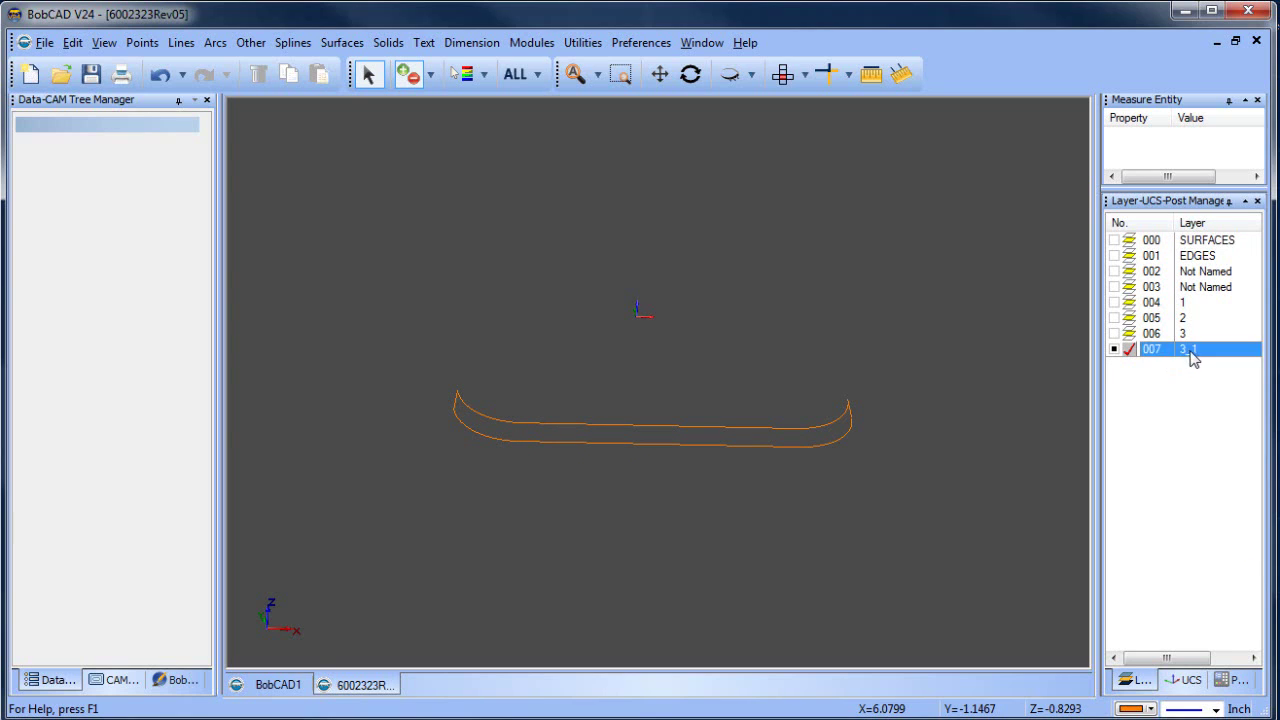
pyautogui.click(1210, 434)
pyautogui.write('3_2')
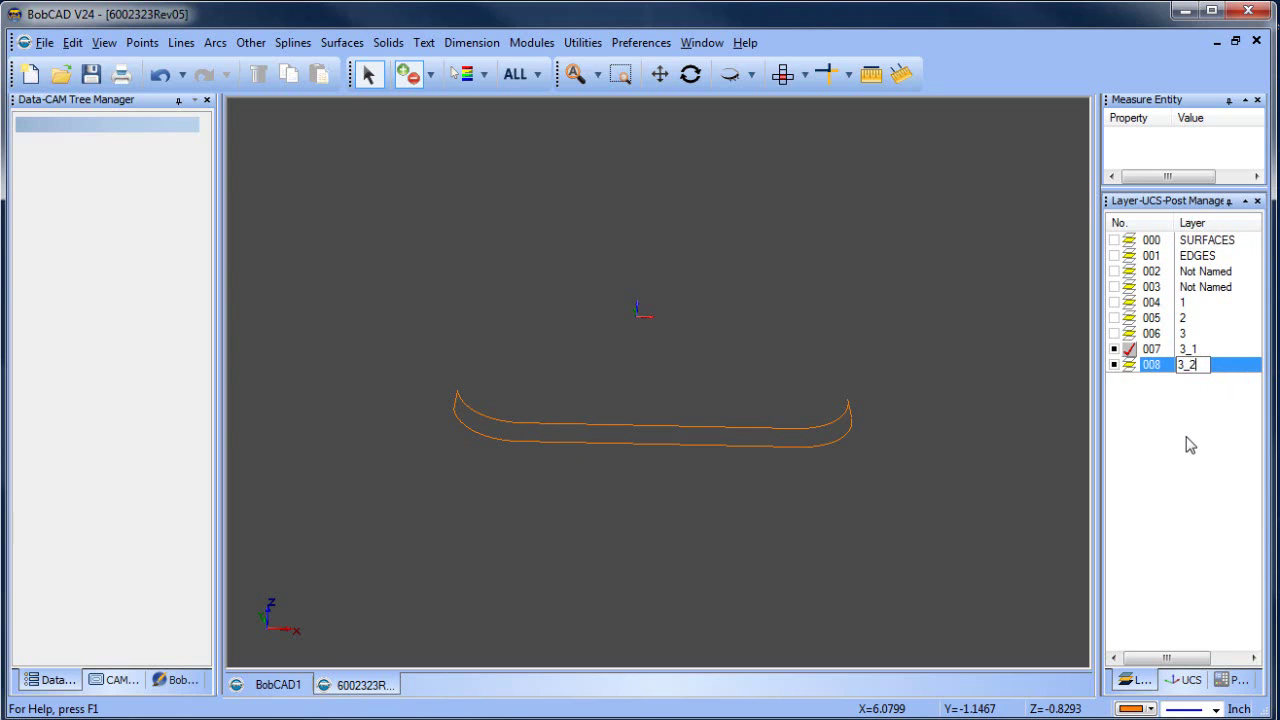
pyautogui.press('Return')
pyautogui.click(1129, 364)
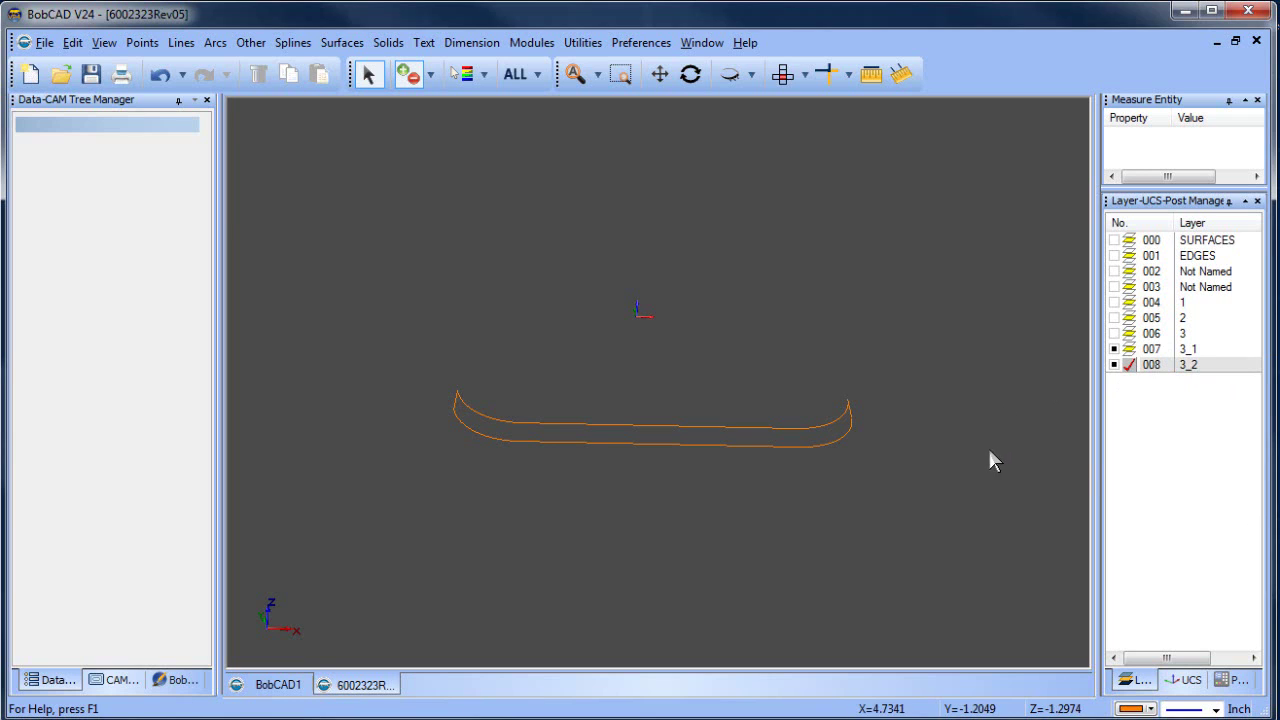
pyautogui.click(1149, 708)
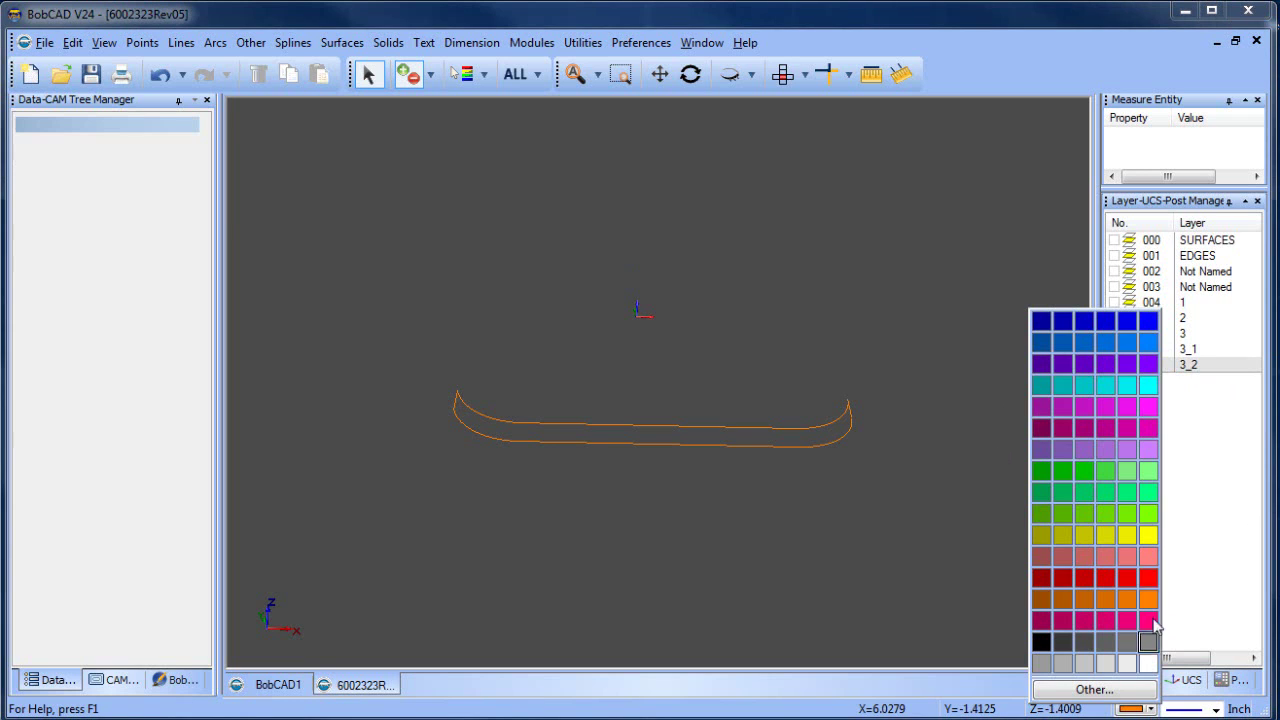
pyautogui.click(1148, 384)
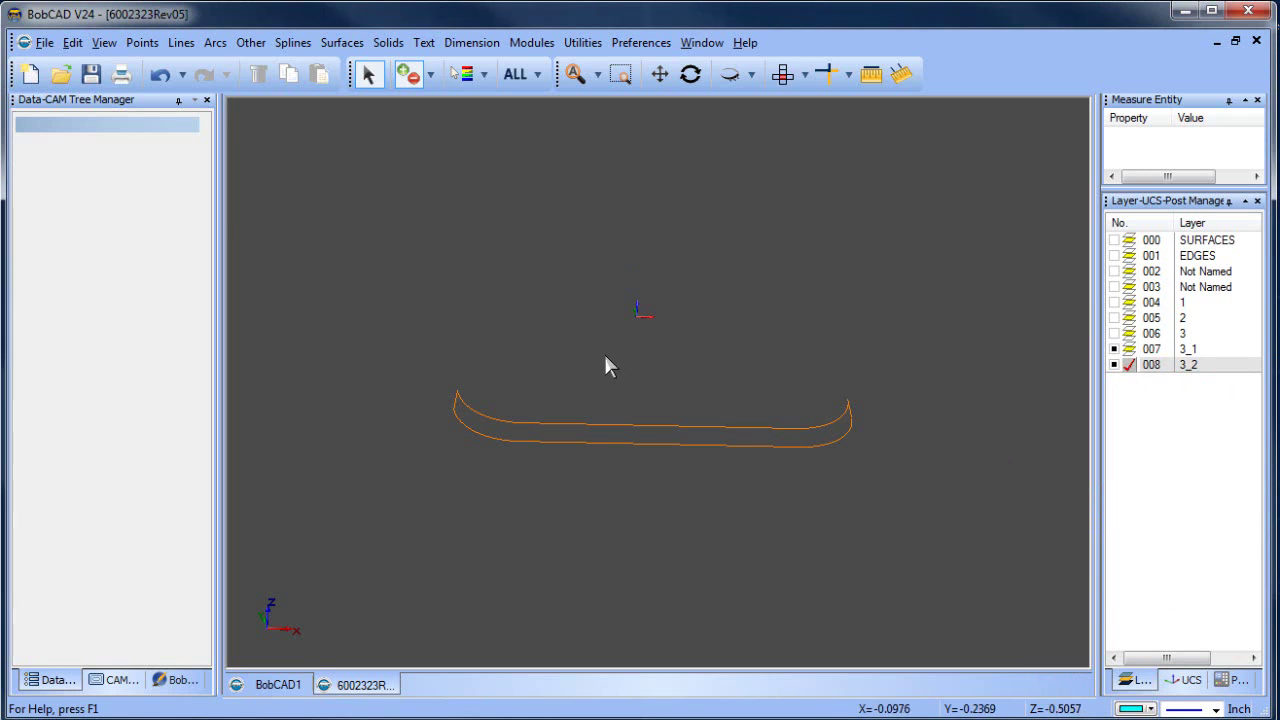
pyautogui.click(341, 42)
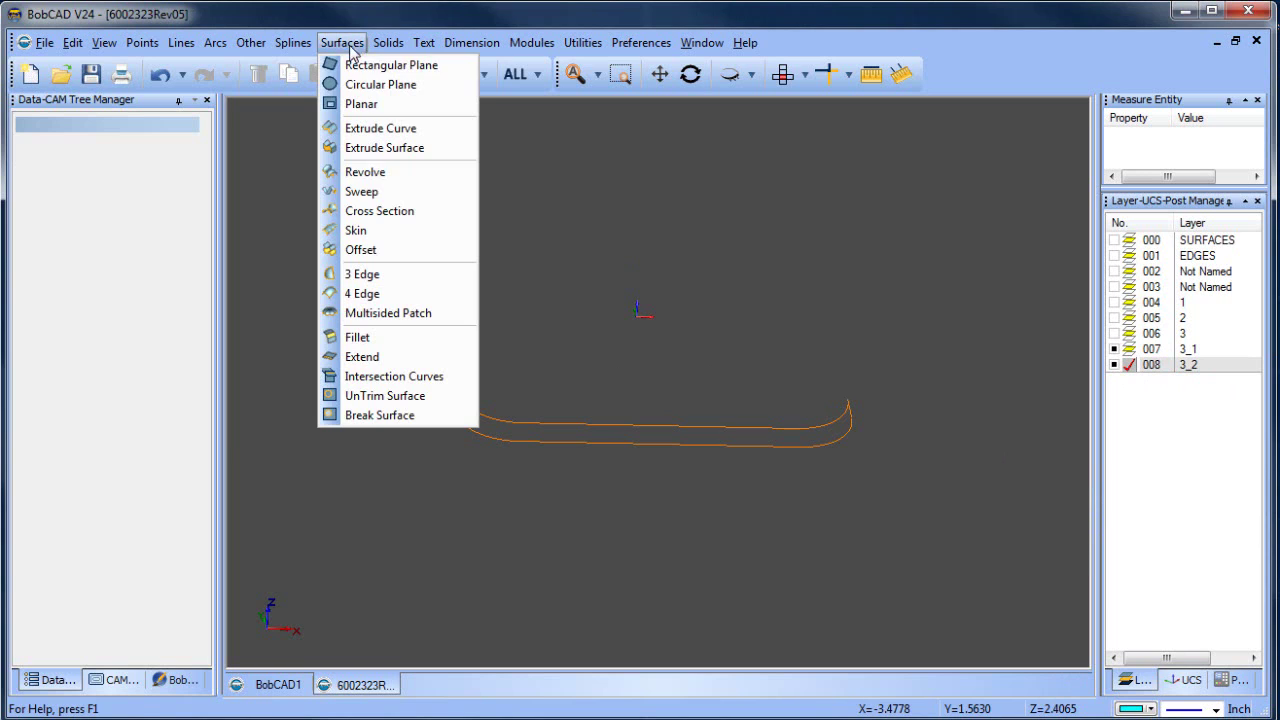
# - Start a Skin surface and chain the first rail's curves from start to last entity
pyautogui.click(402, 231)
pyautogui.click(309, 443)
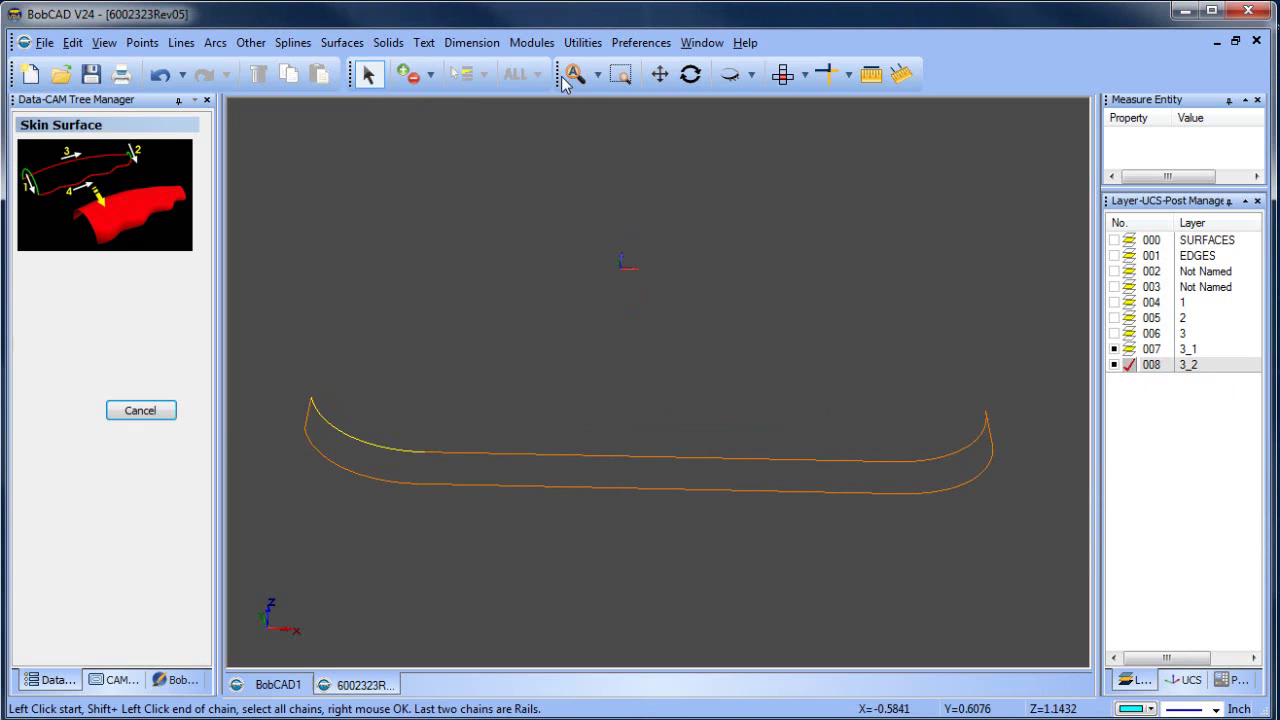
pyautogui.click(659, 74)
pyautogui.moveTo(600, 166); pyautogui.dragTo(566, 399)
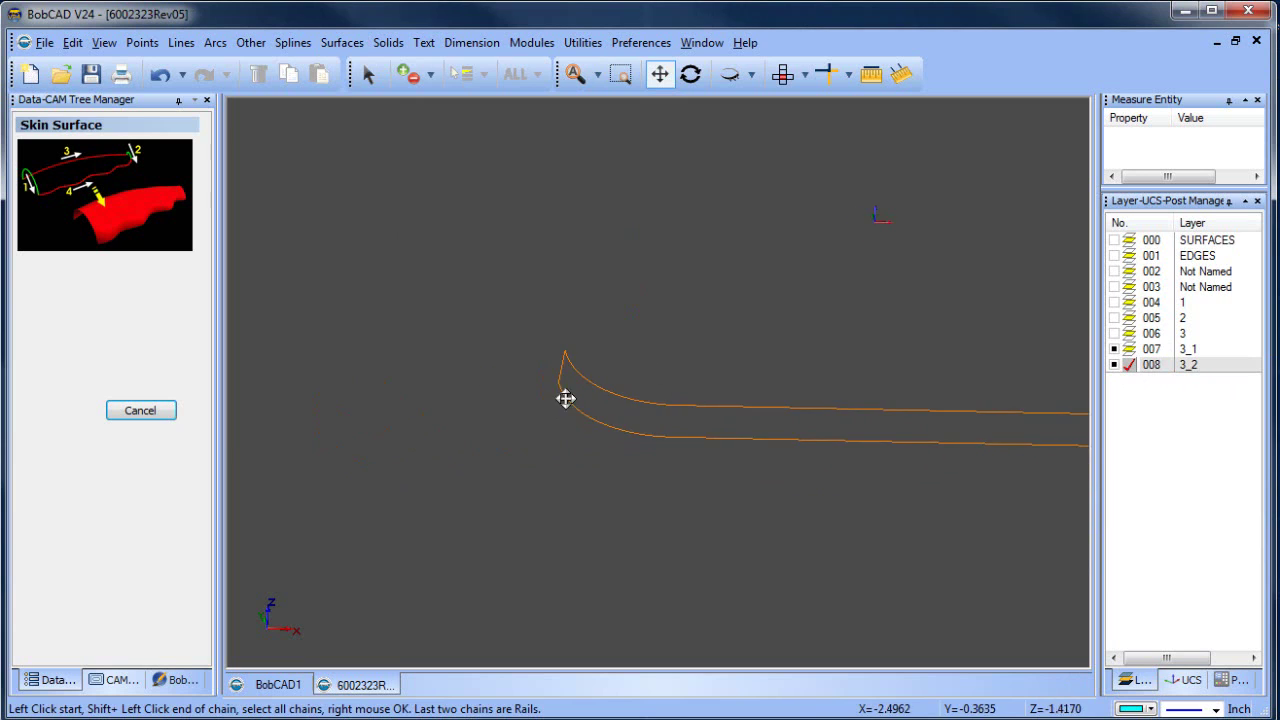
pyautogui.scroll(3, 566, 399)
pyautogui.click(378, 86)
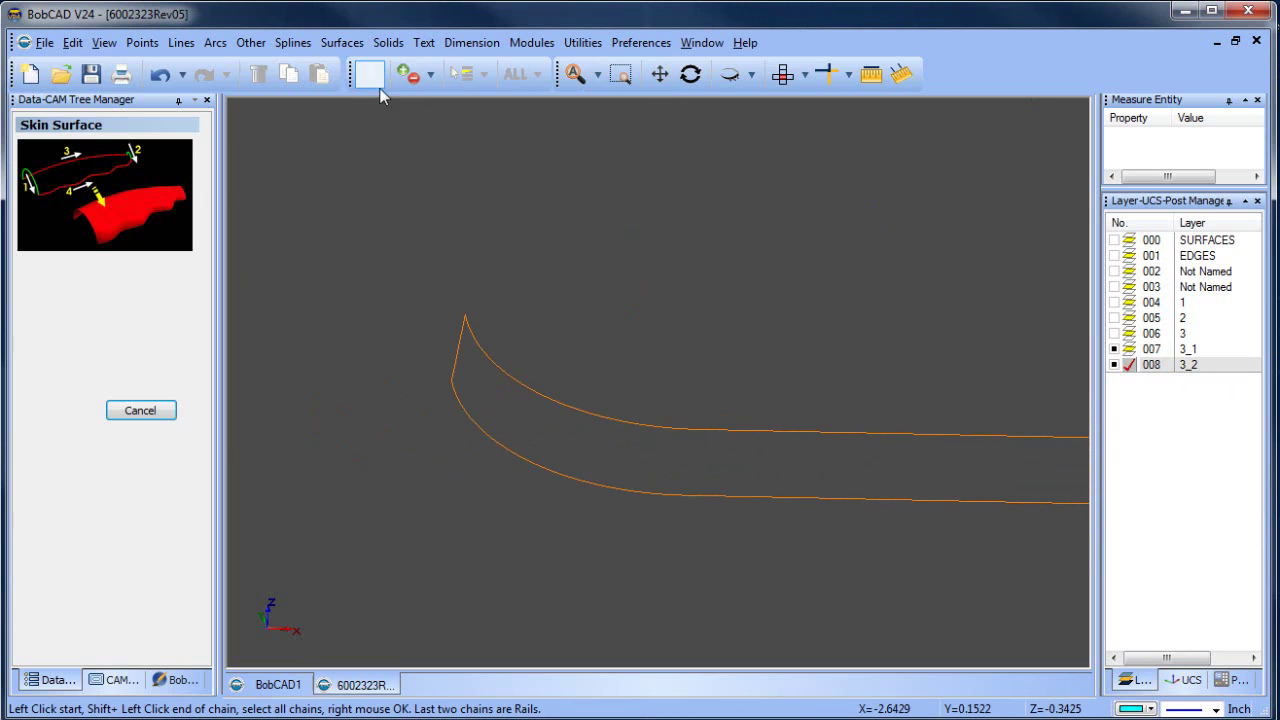
pyautogui.click(459, 349)
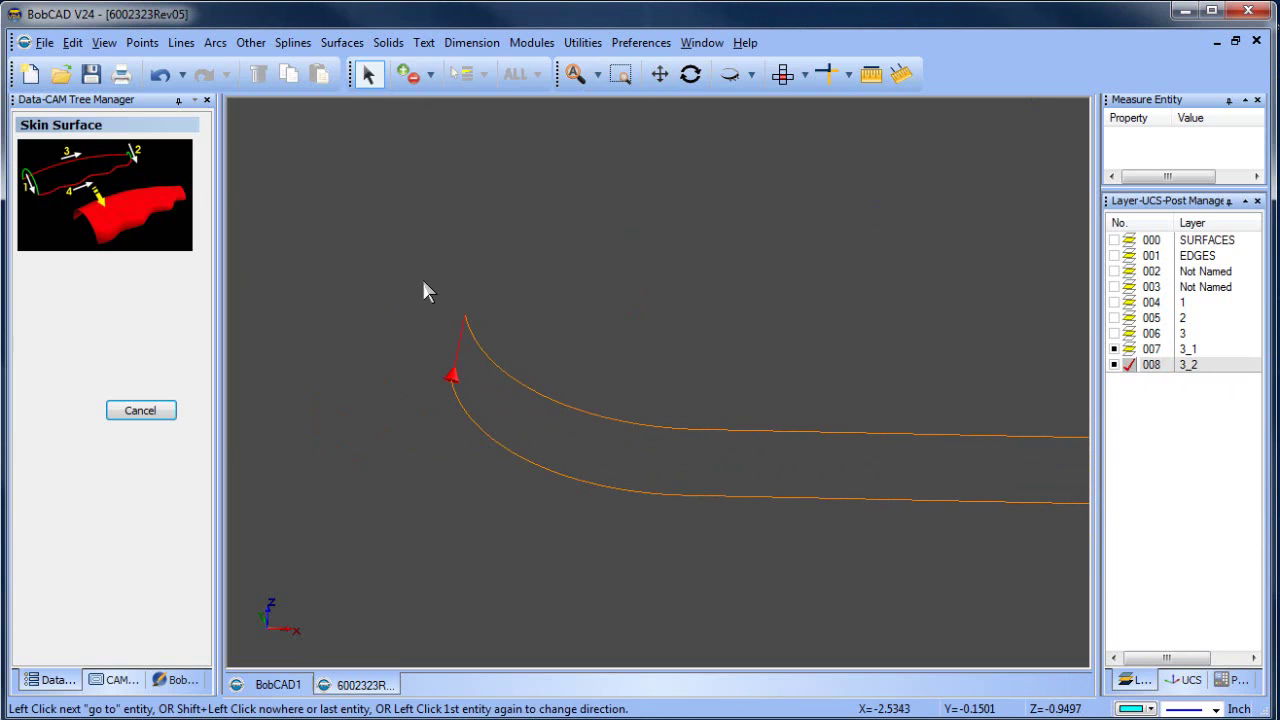
pyautogui.keyDown('shift'); pyautogui.click(420, 289); pyautogui.keyUp('shift')
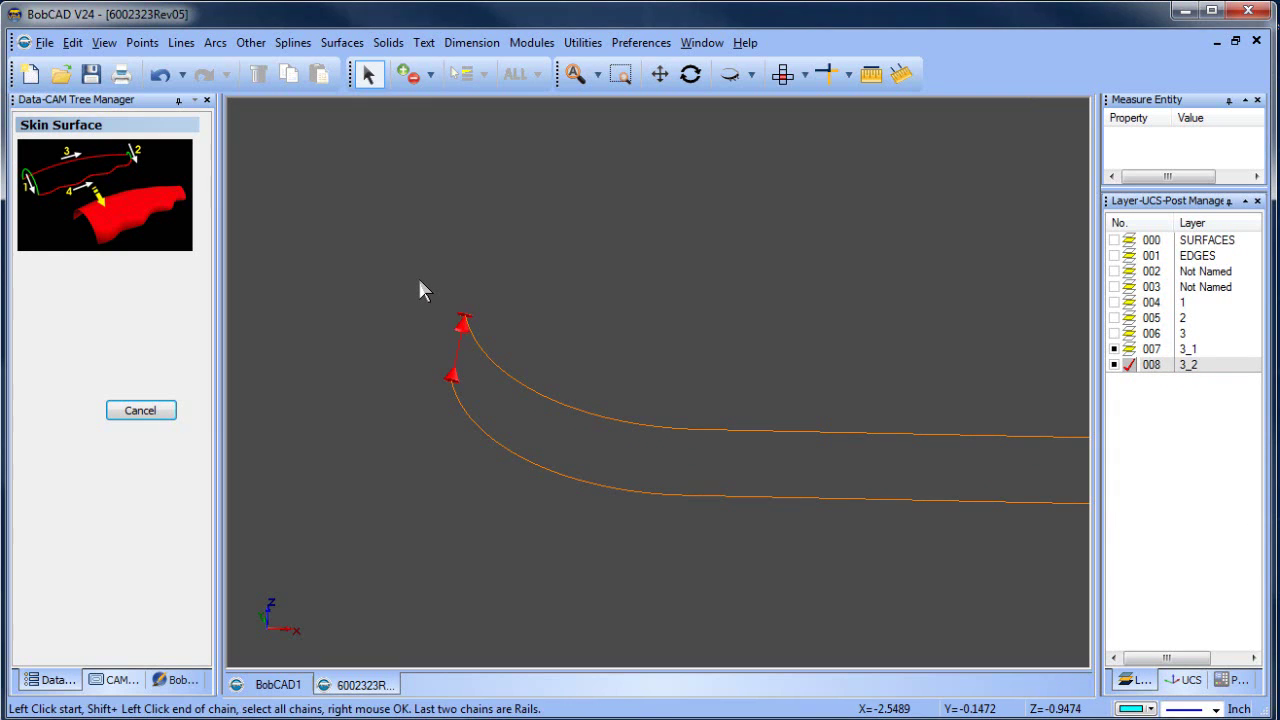
# - Add the vertical end edge and accept the first rail chain
pyautogui.click(659, 73)
pyautogui.moveTo(900, 394)
pyautogui.mouseDown()
pyautogui.moveTo(766, 377)
pyautogui.moveTo(655, 391)
pyautogui.moveTo(731, 366)
pyautogui.mouseUp()
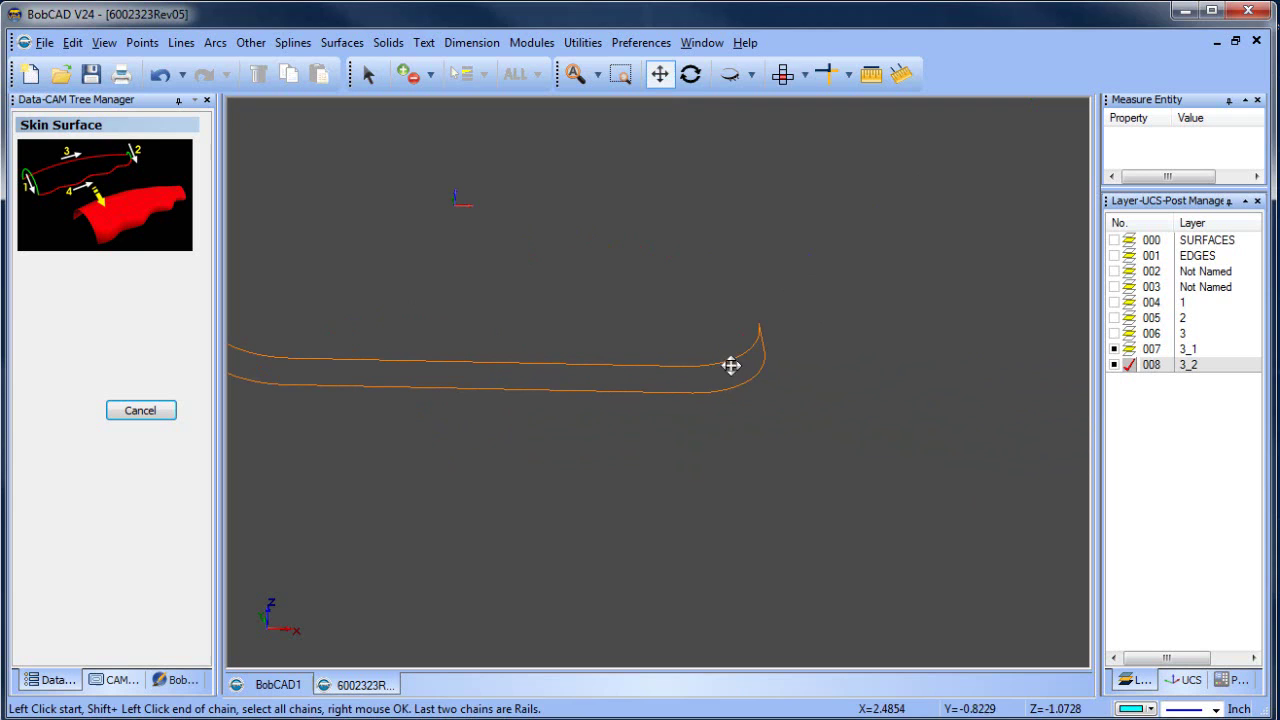
pyautogui.click(690, 74)
pyautogui.moveTo(788, 440); pyautogui.dragTo(634, 339)
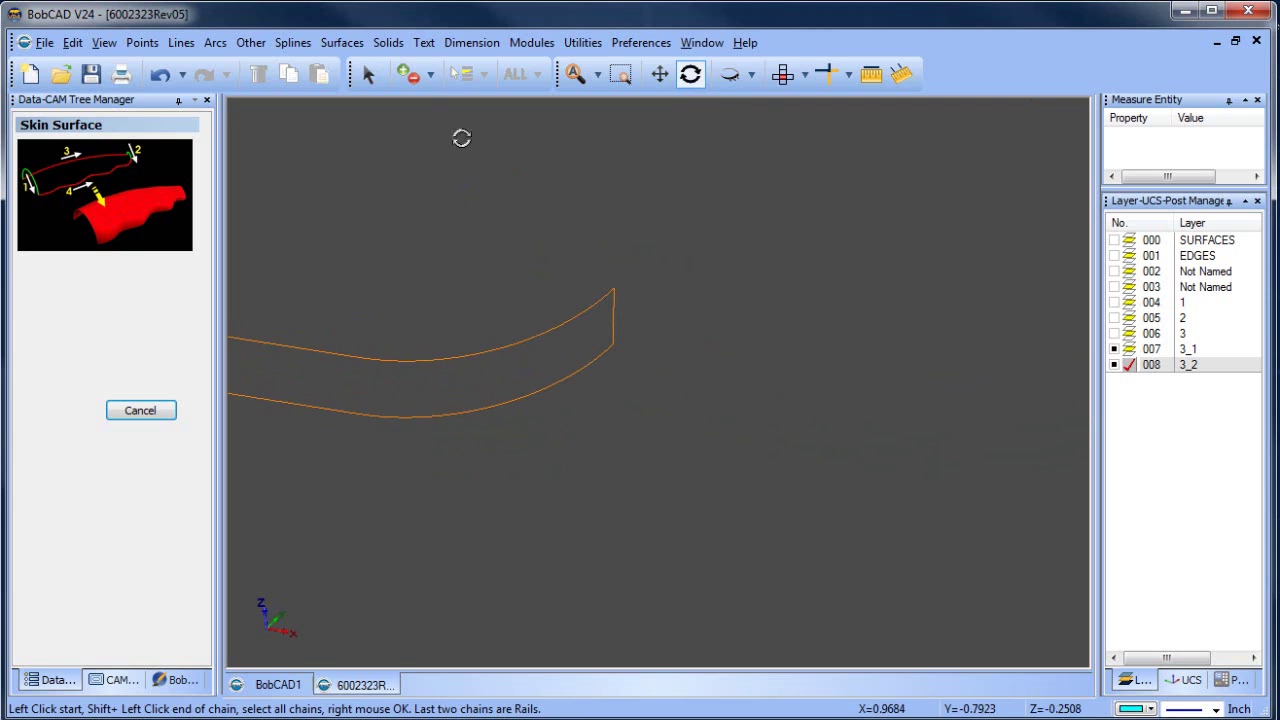
pyautogui.click(368, 74)
pyautogui.click(614, 308)
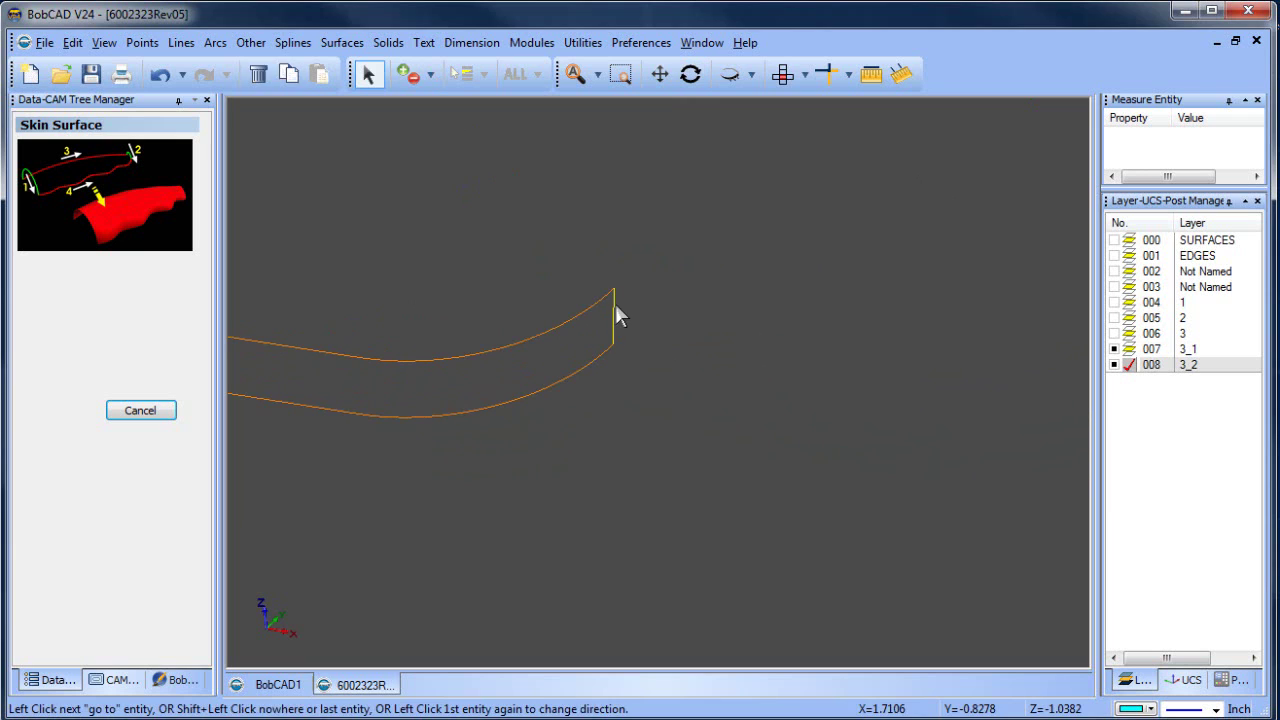
pyautogui.keyDown('shift'); pyautogui.click(679, 299); pyautogui.keyUp('shift')
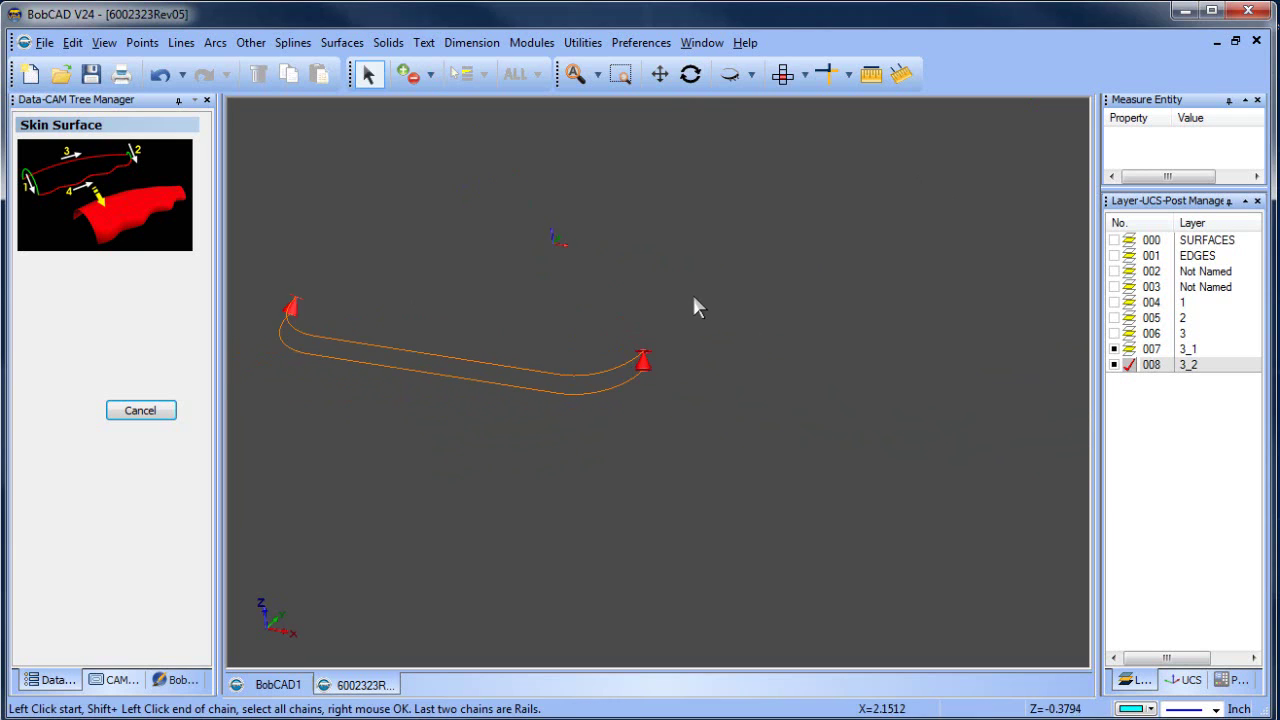
# - Begin the second rail chain on the lower curve
pyautogui.click(690, 73)
pyautogui.moveTo(555, 451); pyautogui.dragTo(686, 440)
pyautogui.moveTo(543, 369); pyautogui.dragTo(500, 383)
pyautogui.click(368, 73)
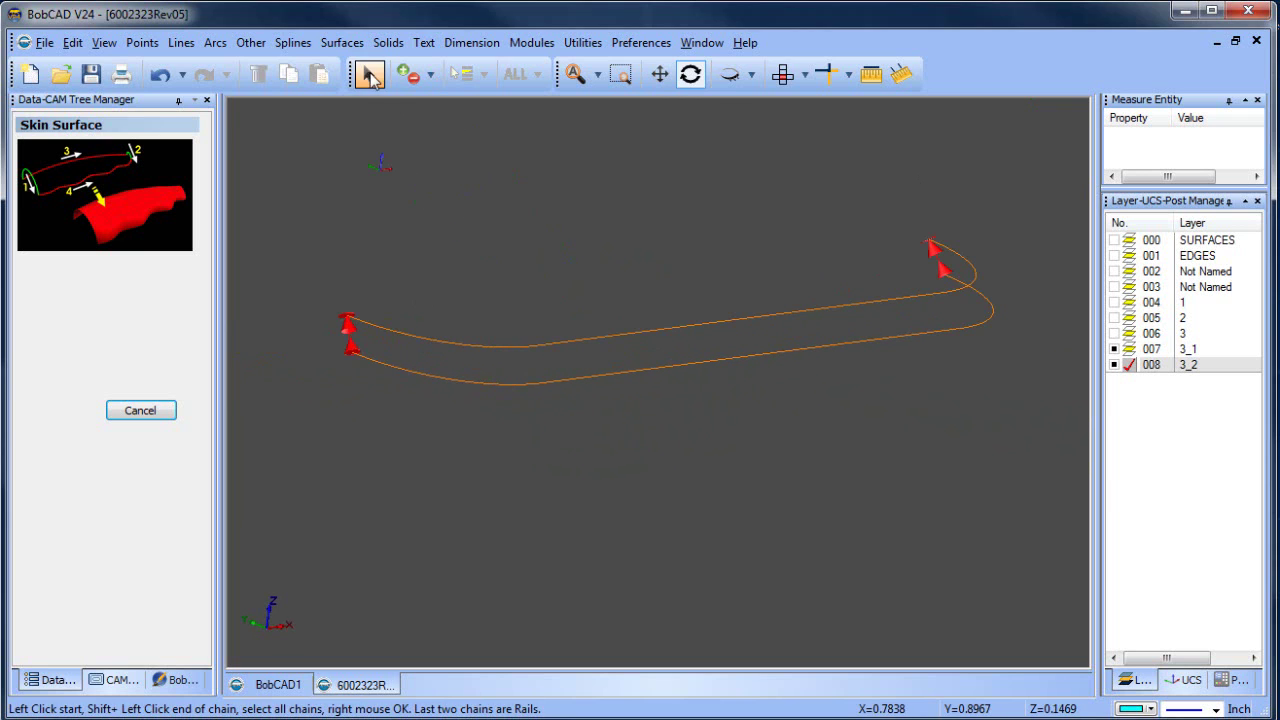
pyautogui.click(521, 397)
pyautogui.moveTo(638, 400); pyautogui.dragTo(690, 380, button='middle')
pyautogui.click(690, 73)
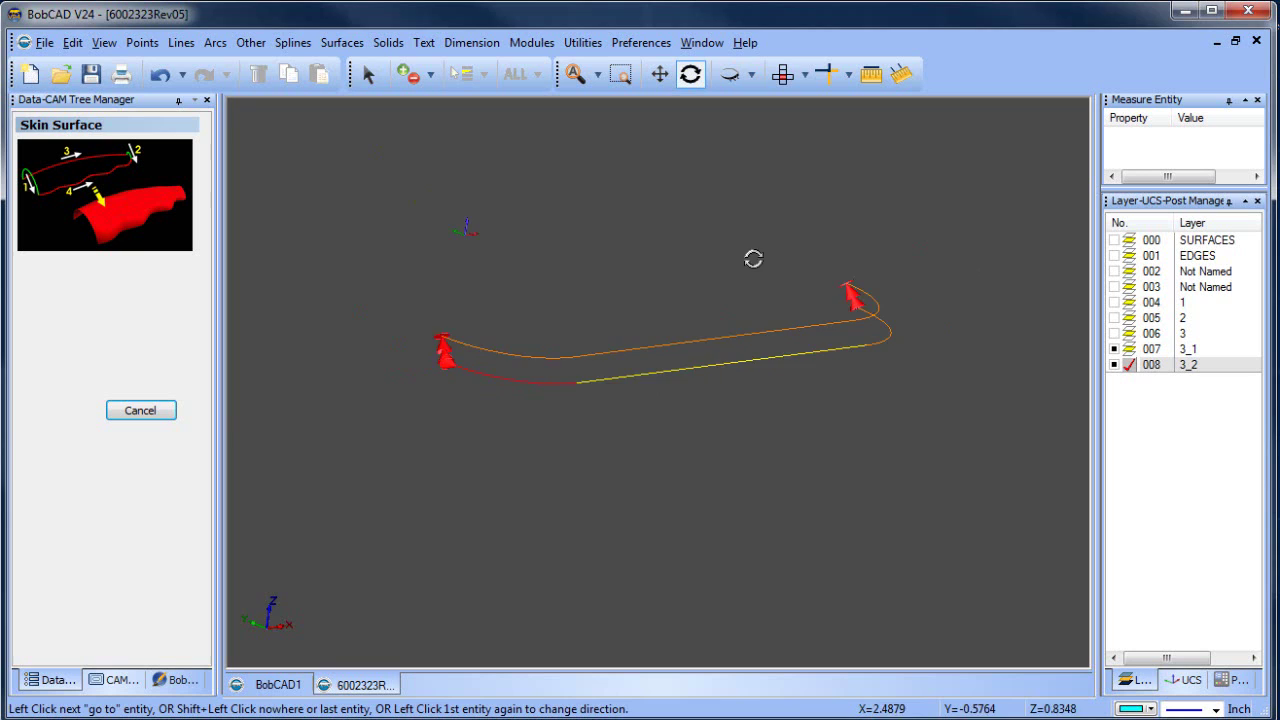
pyautogui.moveTo(753, 259); pyautogui.dragTo(683, 329)
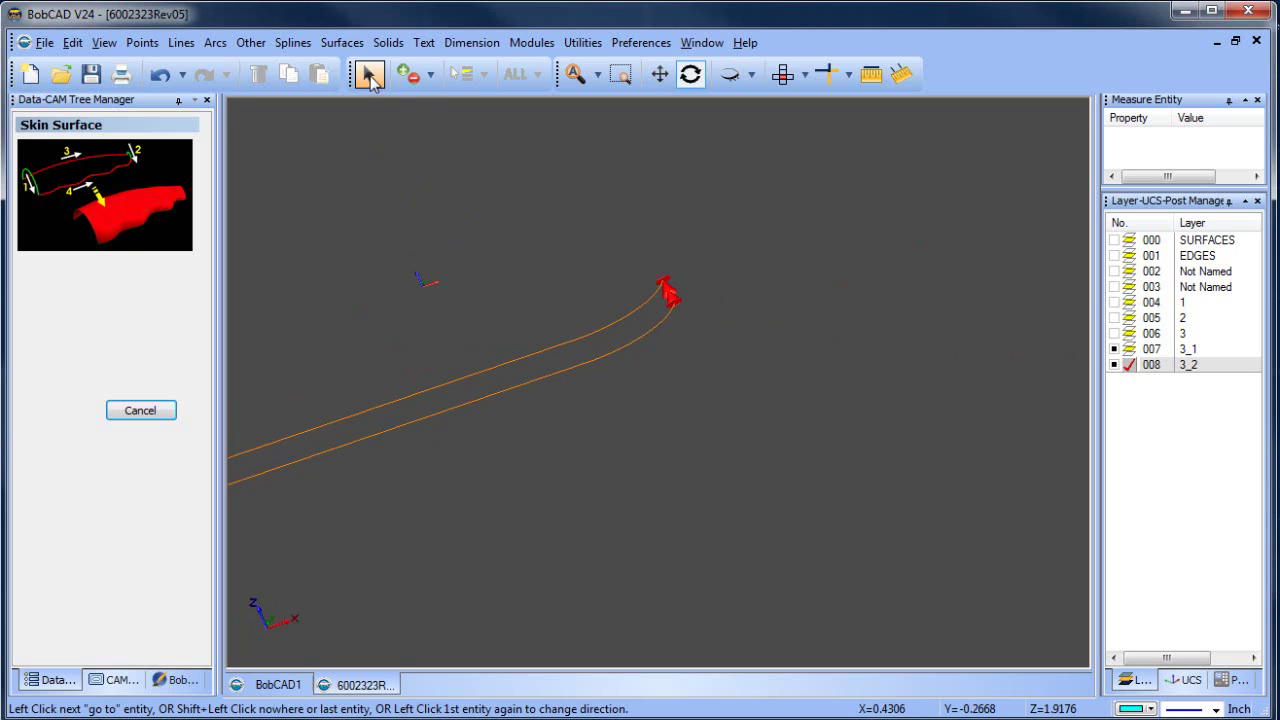
pyautogui.click(369, 74)
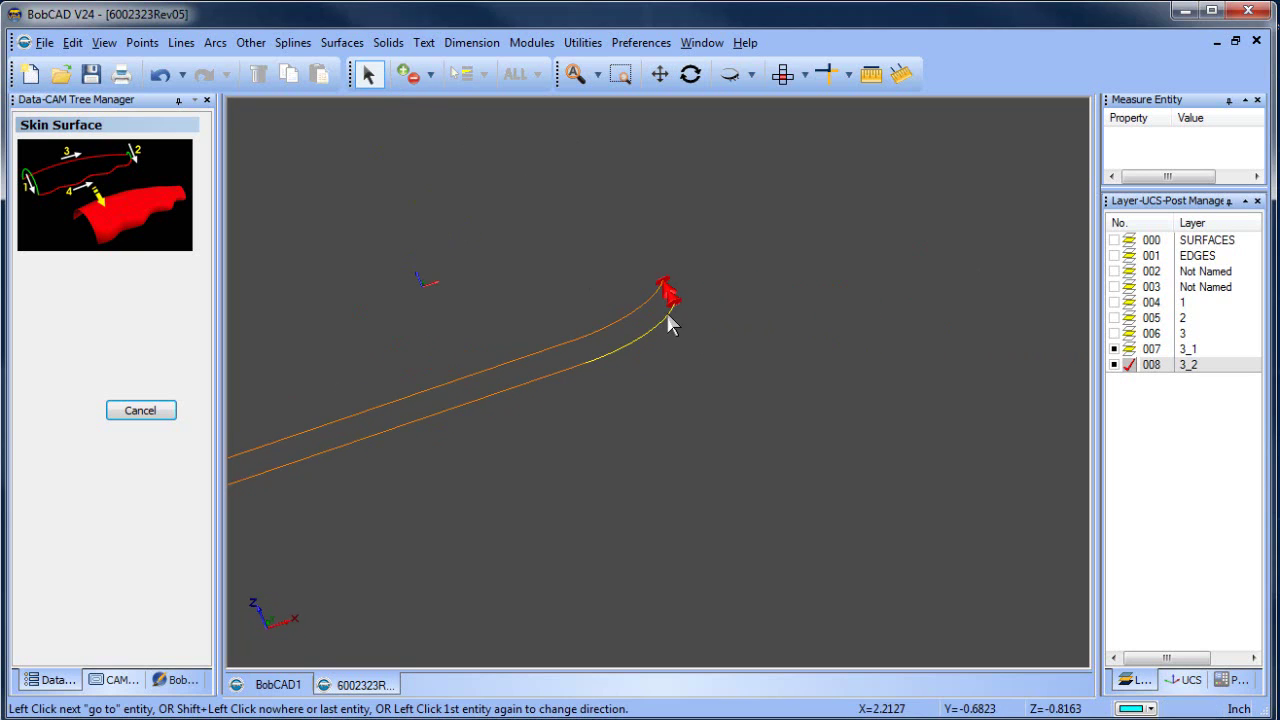
pyautogui.click(668, 316)
pyautogui.scroll(-2, 690, 305)
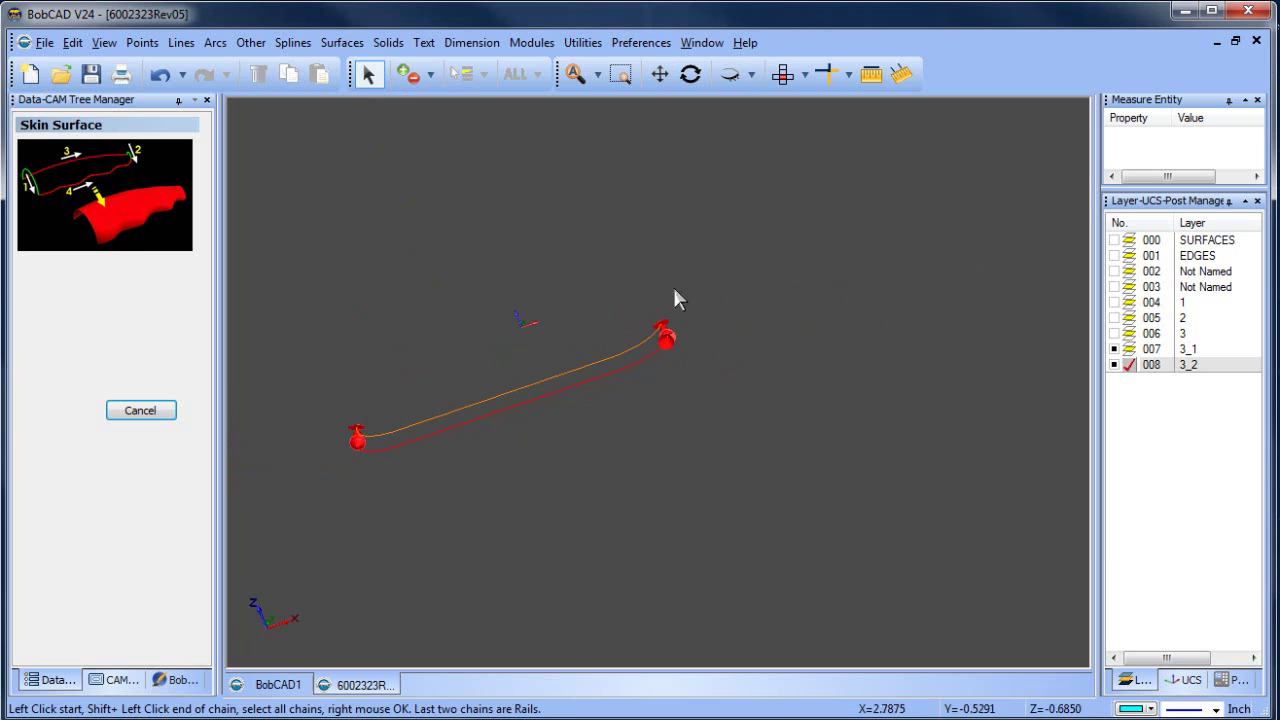
# - Complete the second rail with its arcs, accept it, and create the skin surface
pyautogui.click(690, 74)
pyautogui.moveTo(589, 363); pyautogui.dragTo(598, 451)
pyautogui.click(368, 74)
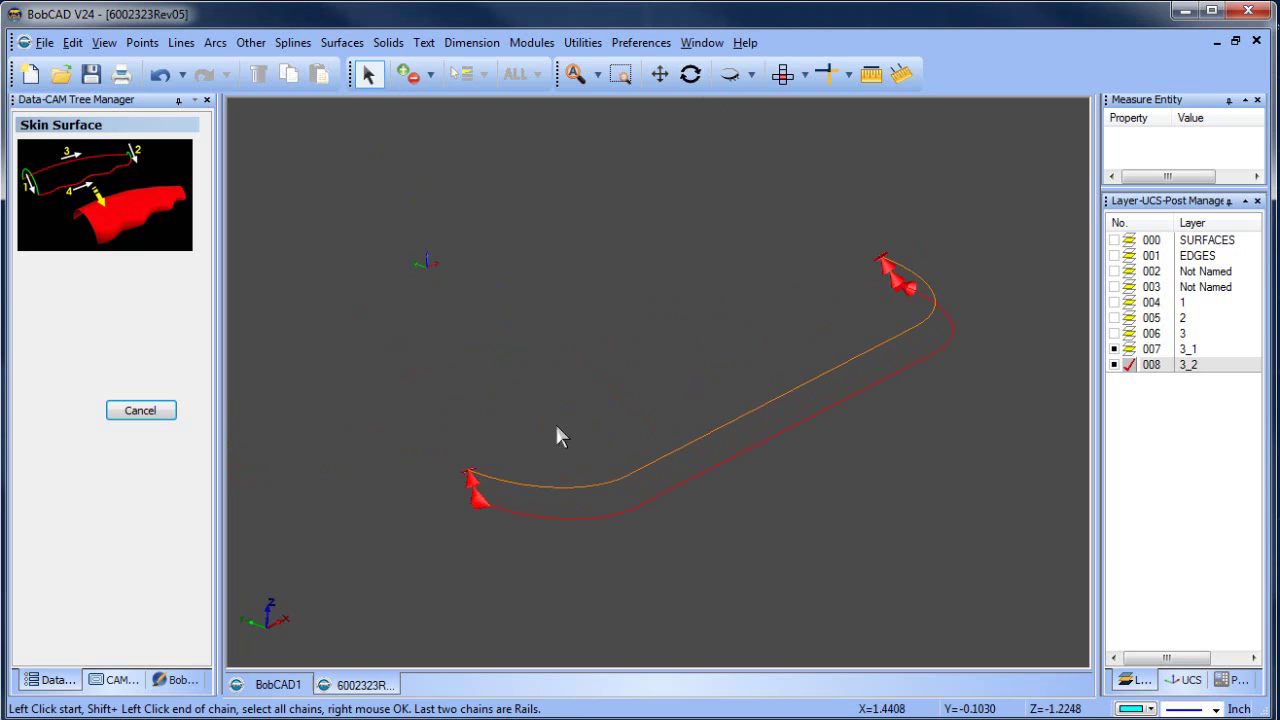
pyautogui.click(605, 487)
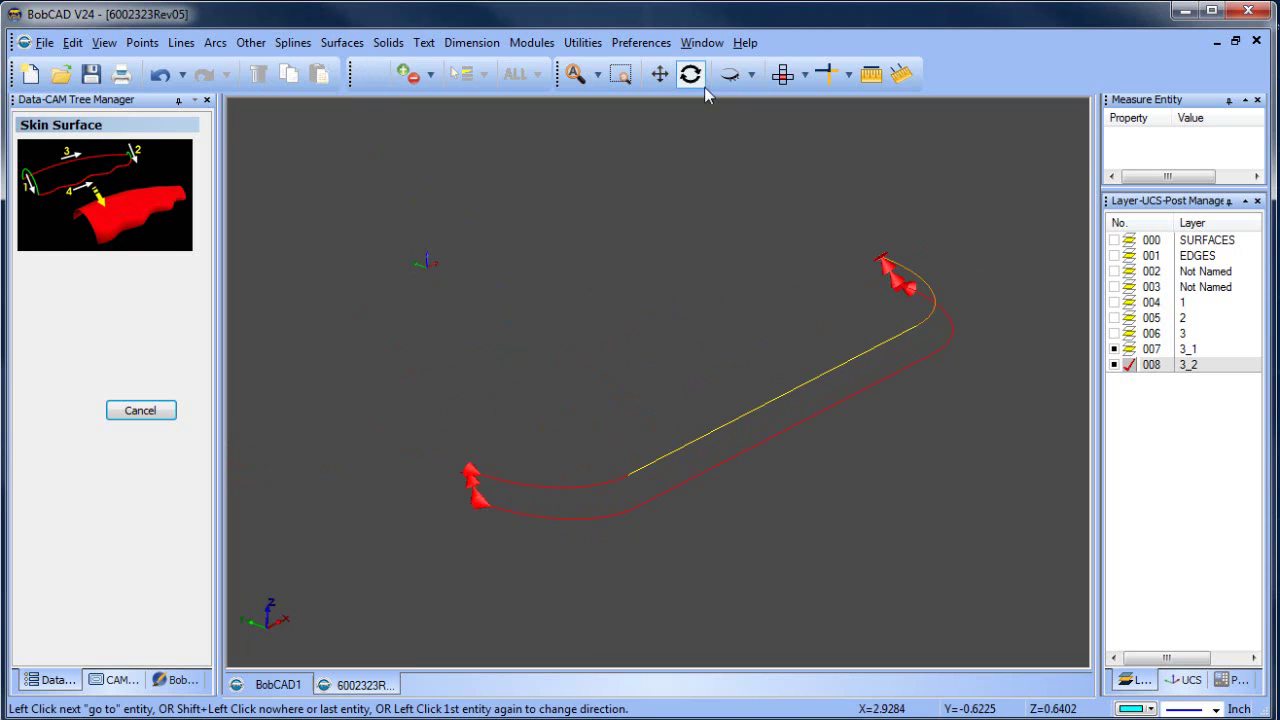
pyautogui.moveTo(787, 445); pyautogui.dragTo(657, 386)
pyautogui.click(368, 74)
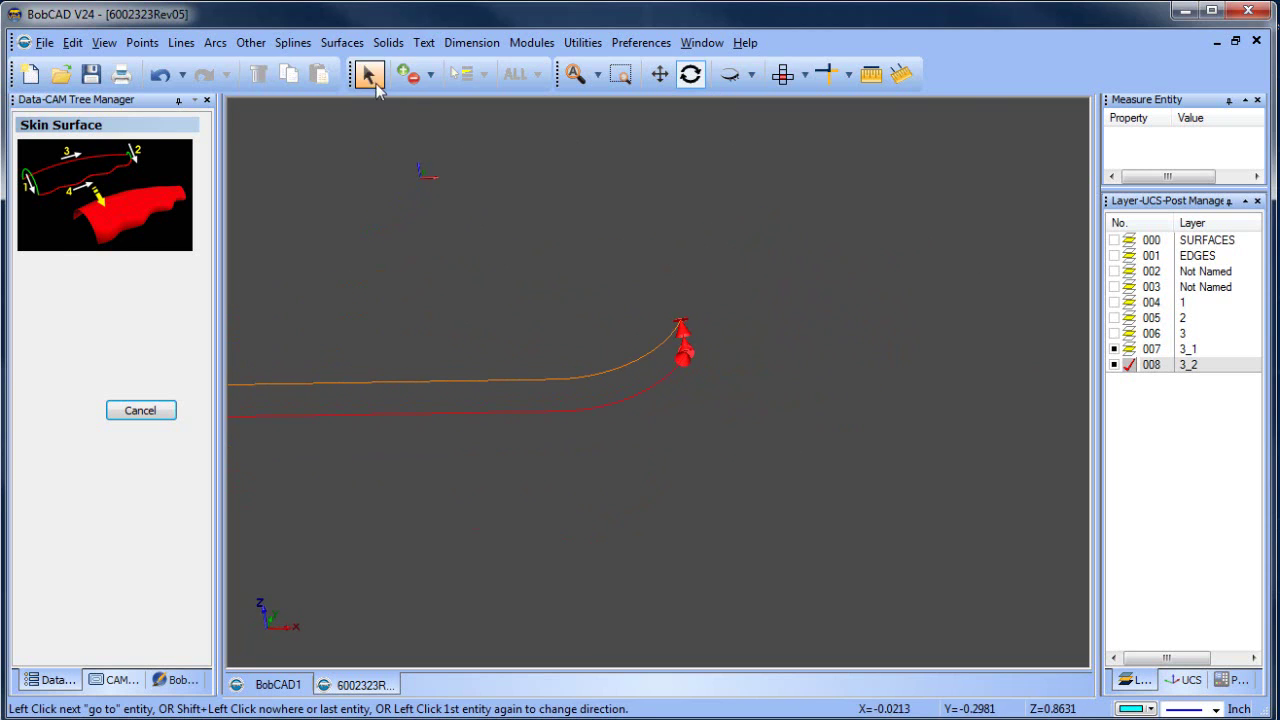
pyautogui.click(370, 76)
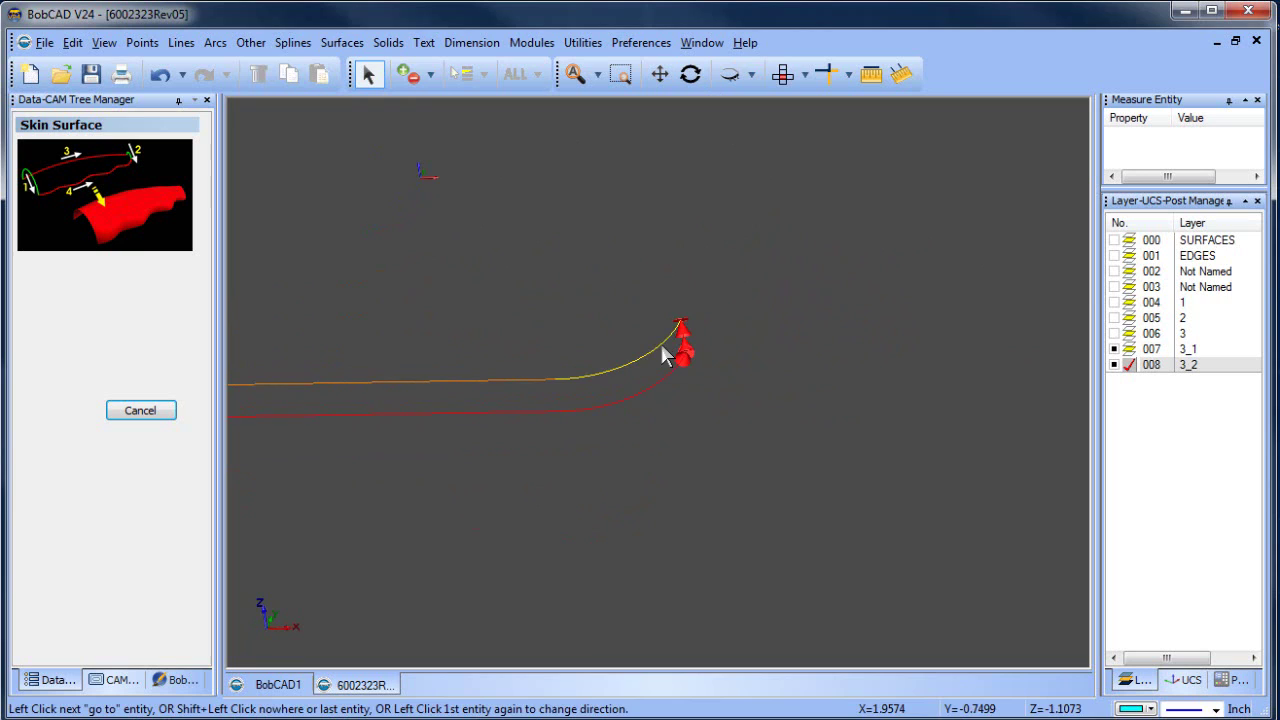
pyautogui.click(665, 355)
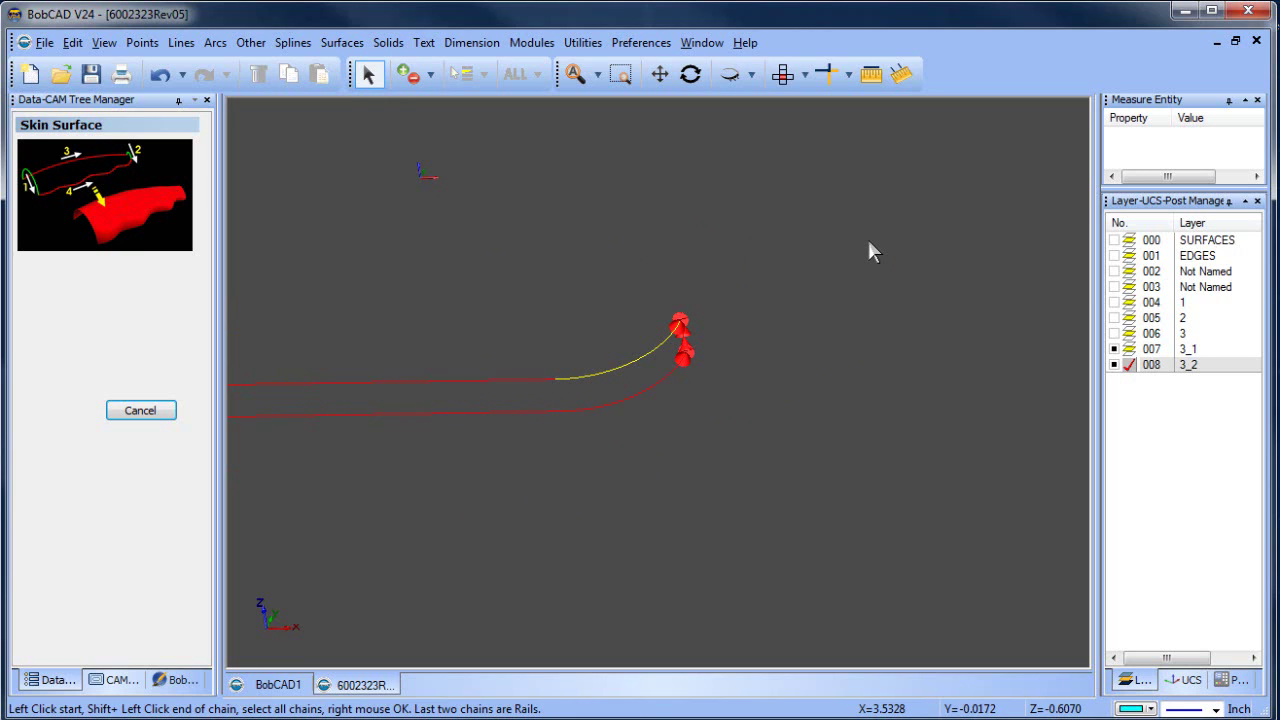
pyautogui.rightClick(869, 243)
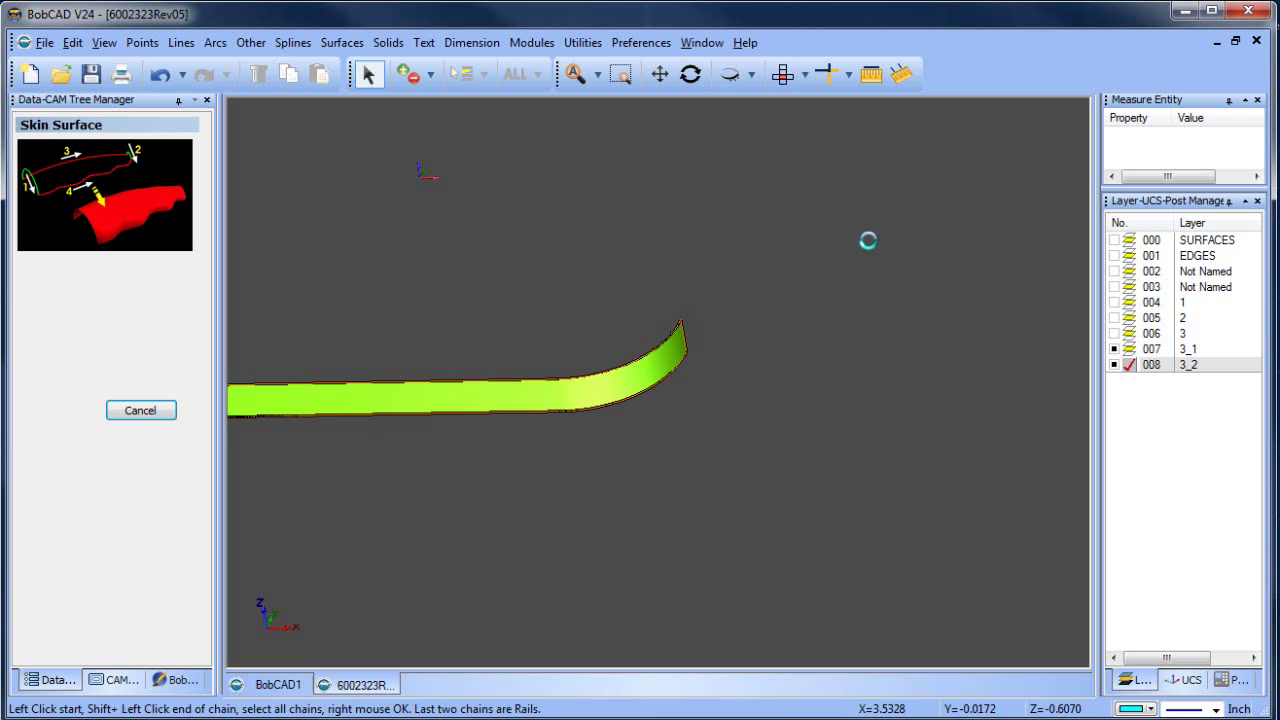
# - Hide layer 3_1, centre the skin surface in view, and cancel the Skin command
pyautogui.click(1115, 349)
pyautogui.scroll(-2, 691, 371)
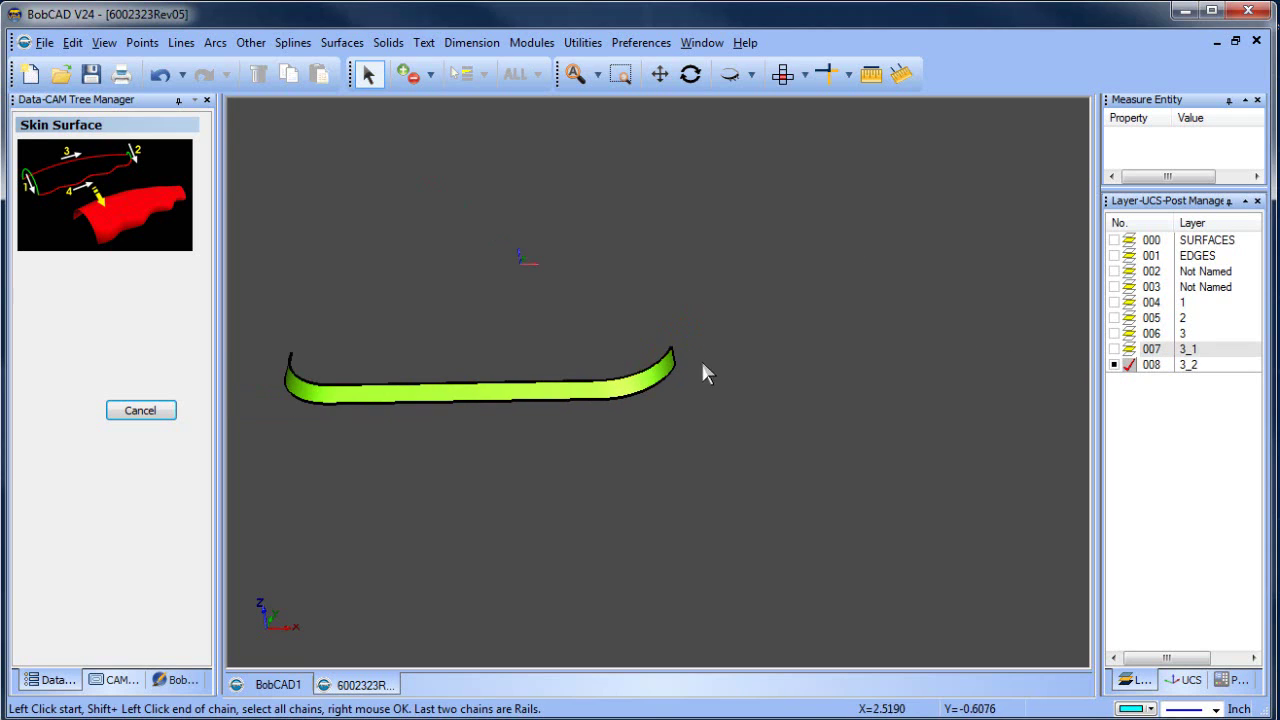
pyautogui.moveTo(706, 371); pyautogui.dragTo(866, 383, button='middle')
pyautogui.rightClick(746, 251)
pyautogui.click(766, 278)
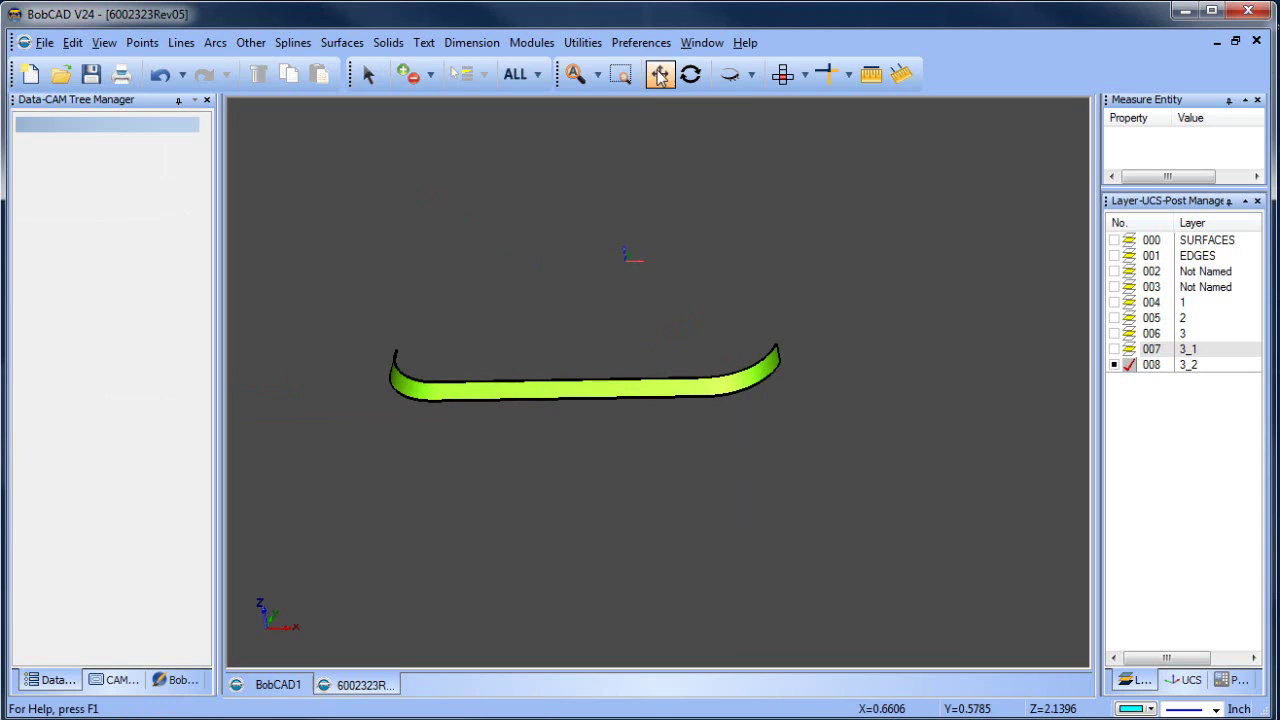
# - Look at the part display settings in preferences and close them without changes
pyautogui.click(652, 44)
pyautogui.click(712, 104)
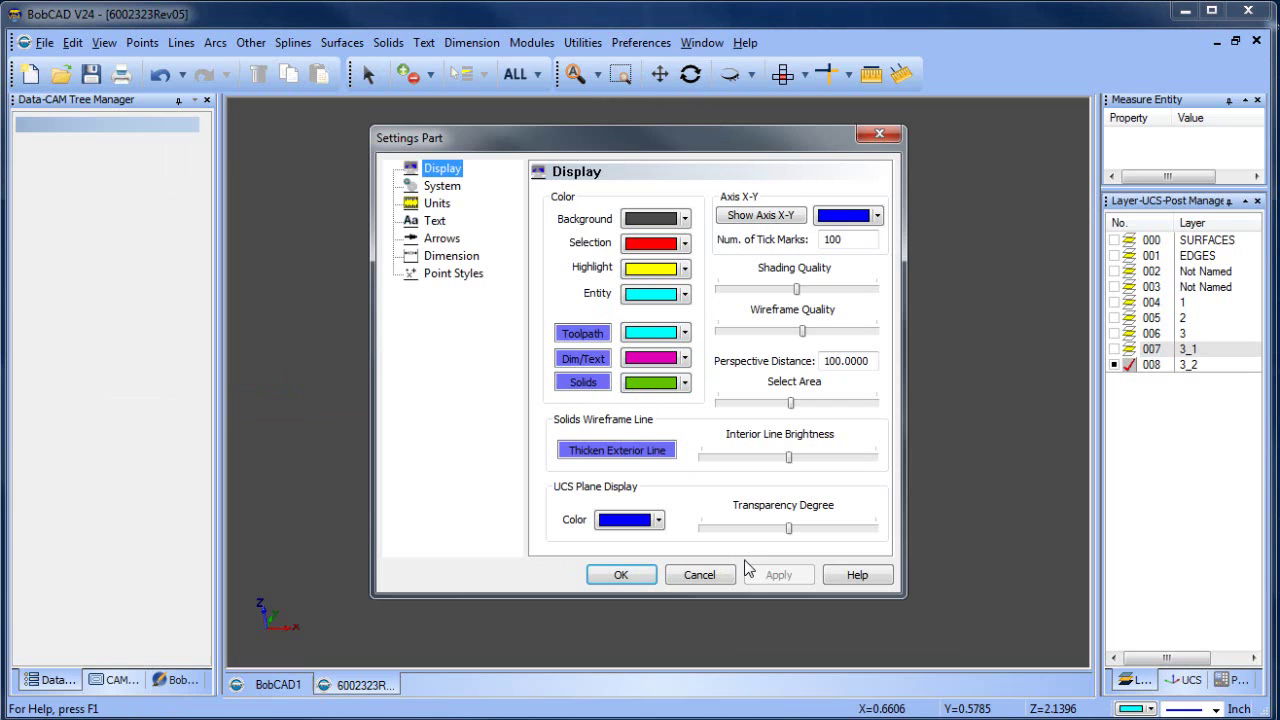
pyautogui.click(700, 575)
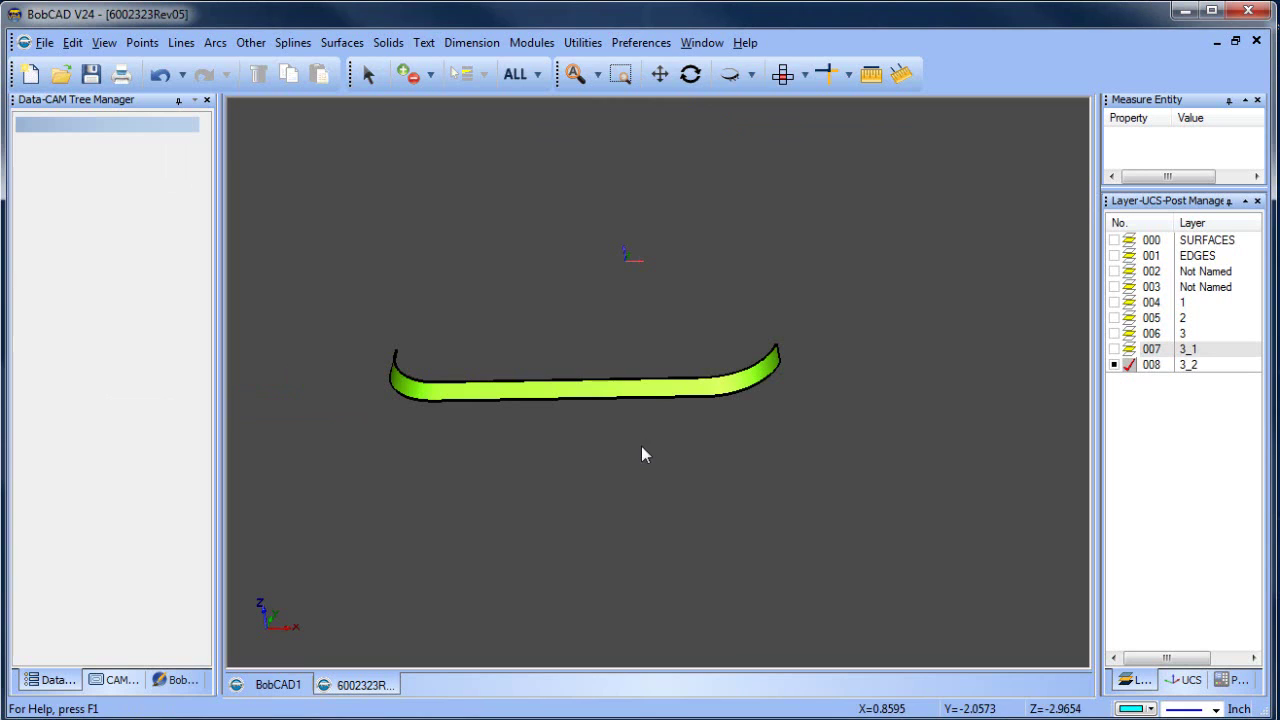
# - Recolour the lofted skin surface cyan through Modify Attributes > Color, then deselect it
pyautogui.click(368, 74)
pyautogui.click(588, 395)
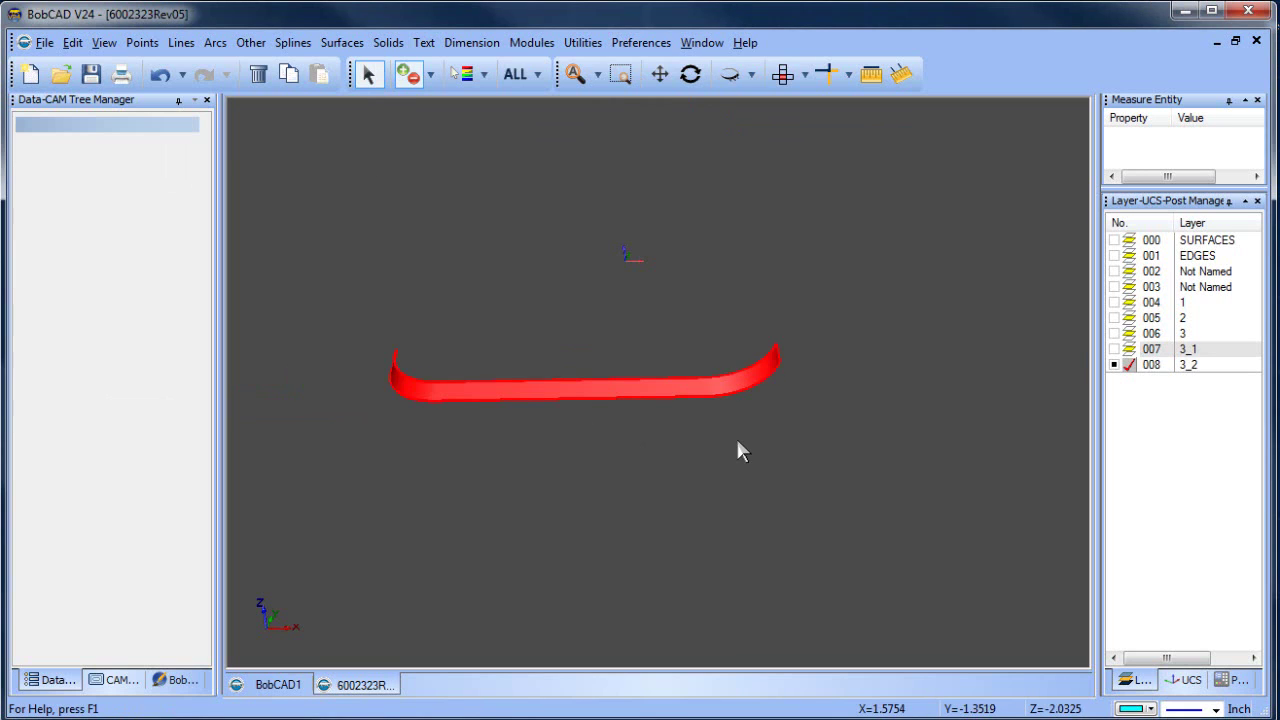
pyautogui.rightClick(834, 253)
pyautogui.moveTo(985, 421)
pyautogui.click(1090, 420)
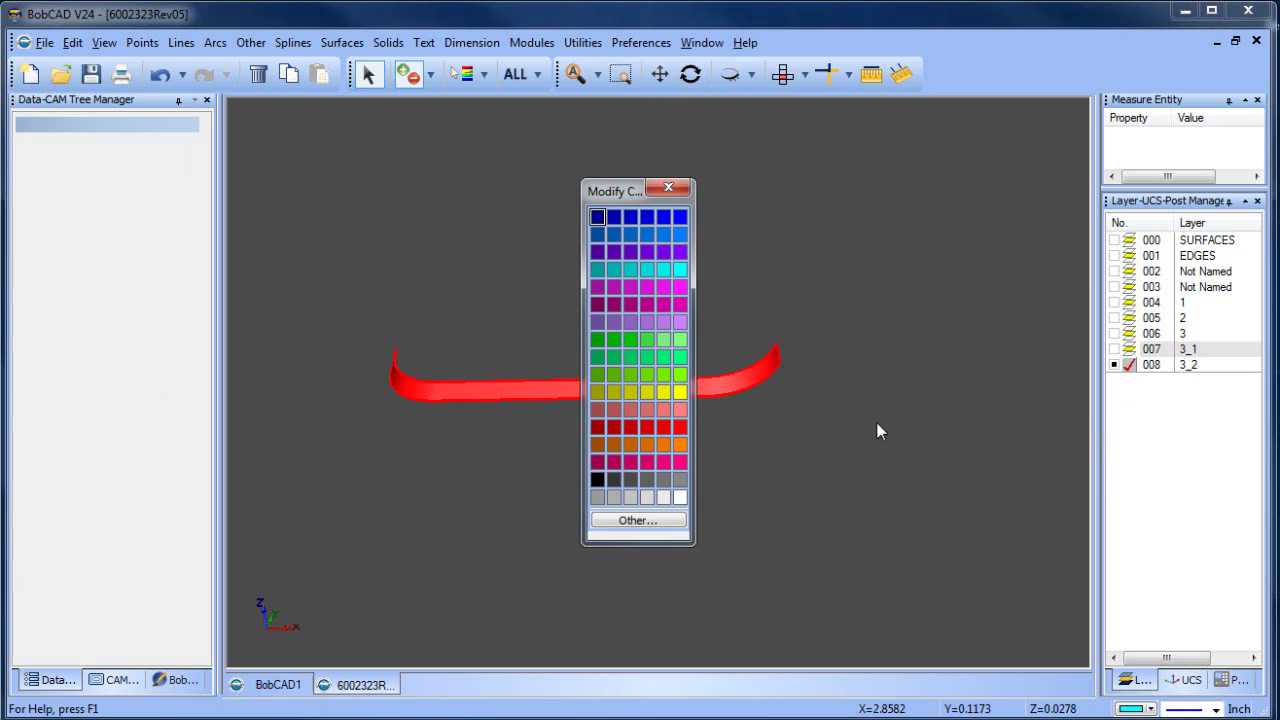
pyautogui.click(680, 268)
pyautogui.rightClick(797, 262)
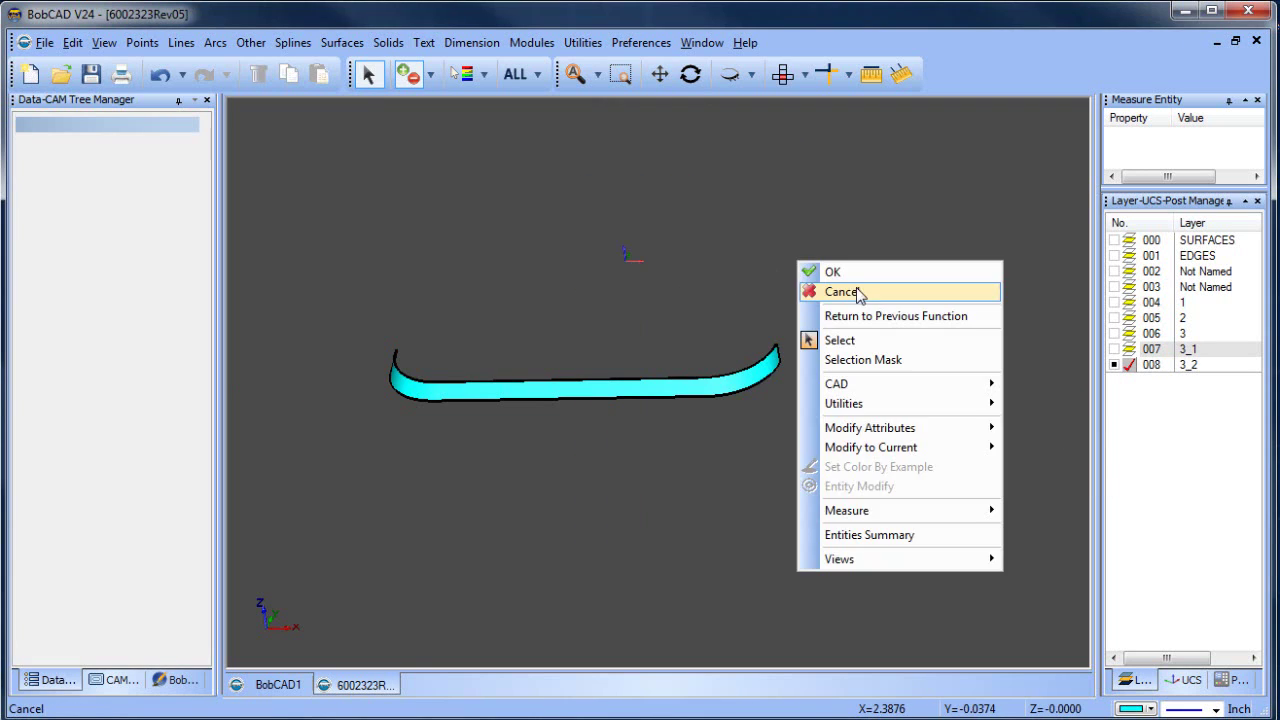
pyautogui.click(864, 297)
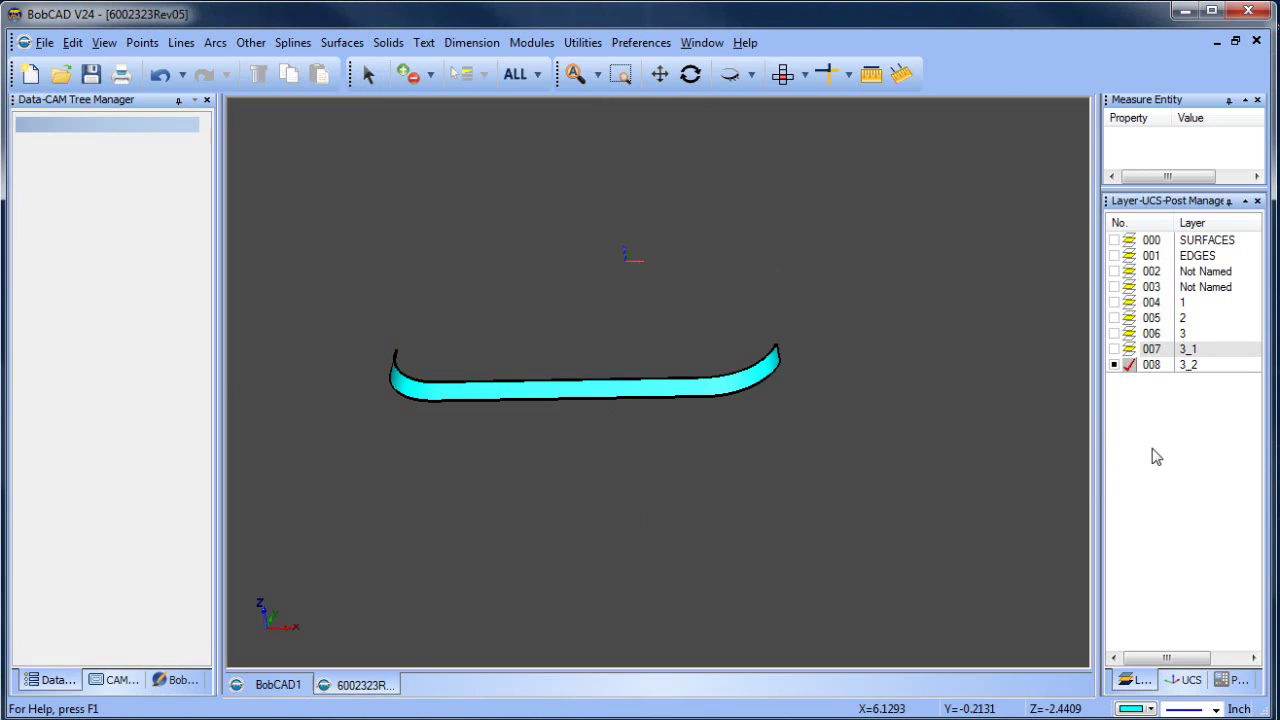
pyautogui.scroll(-1, 801, 448)
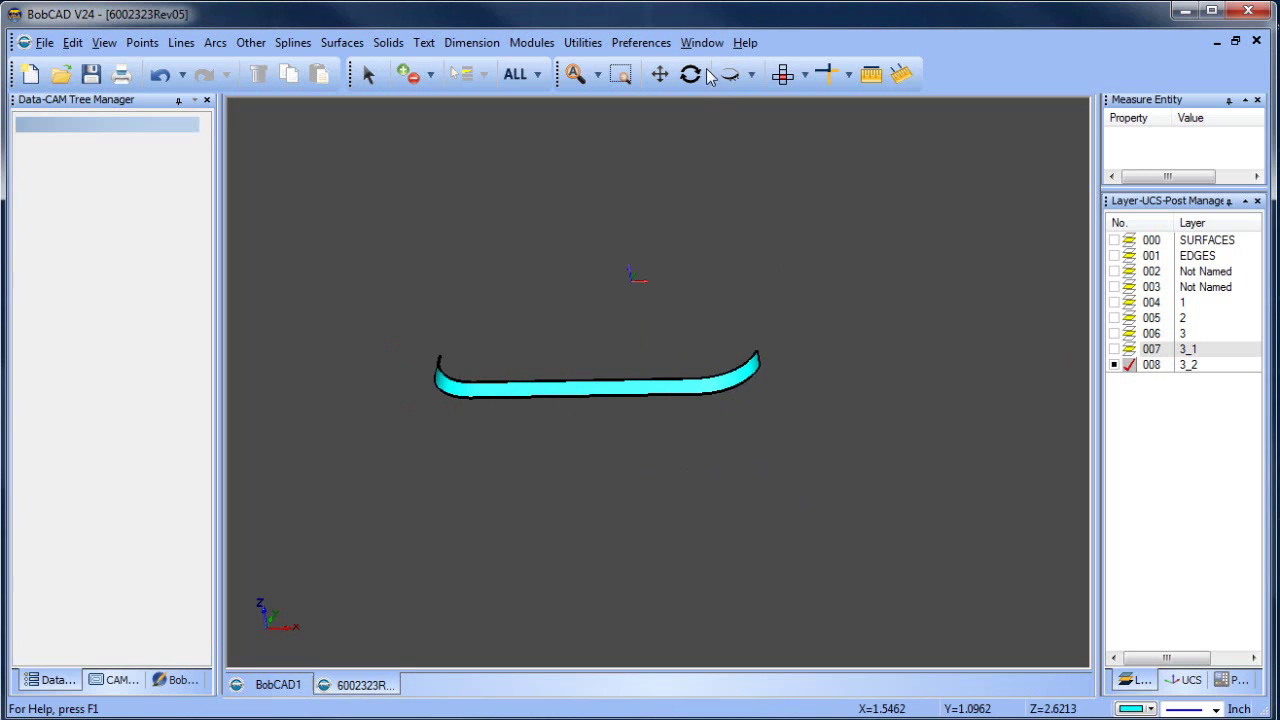
pyautogui.click(692, 74)
pyautogui.moveTo(706, 443); pyautogui.dragTo(790, 443)
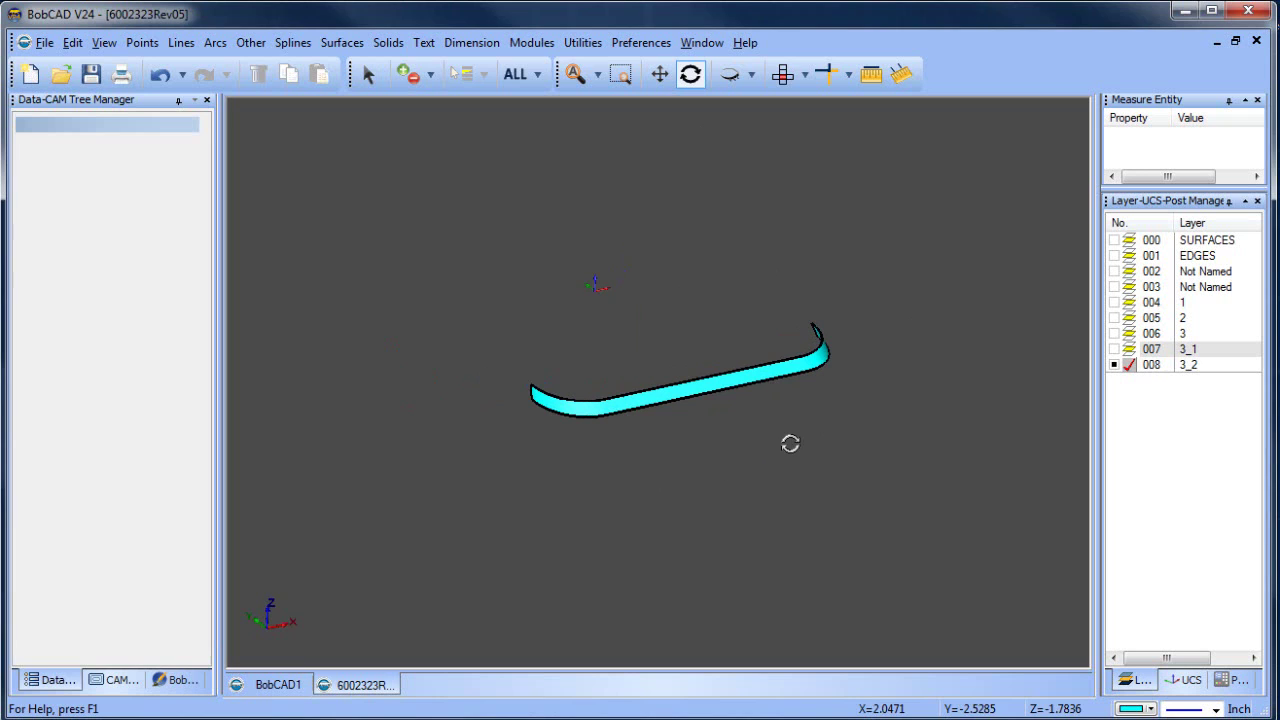
pyautogui.click(342, 42)
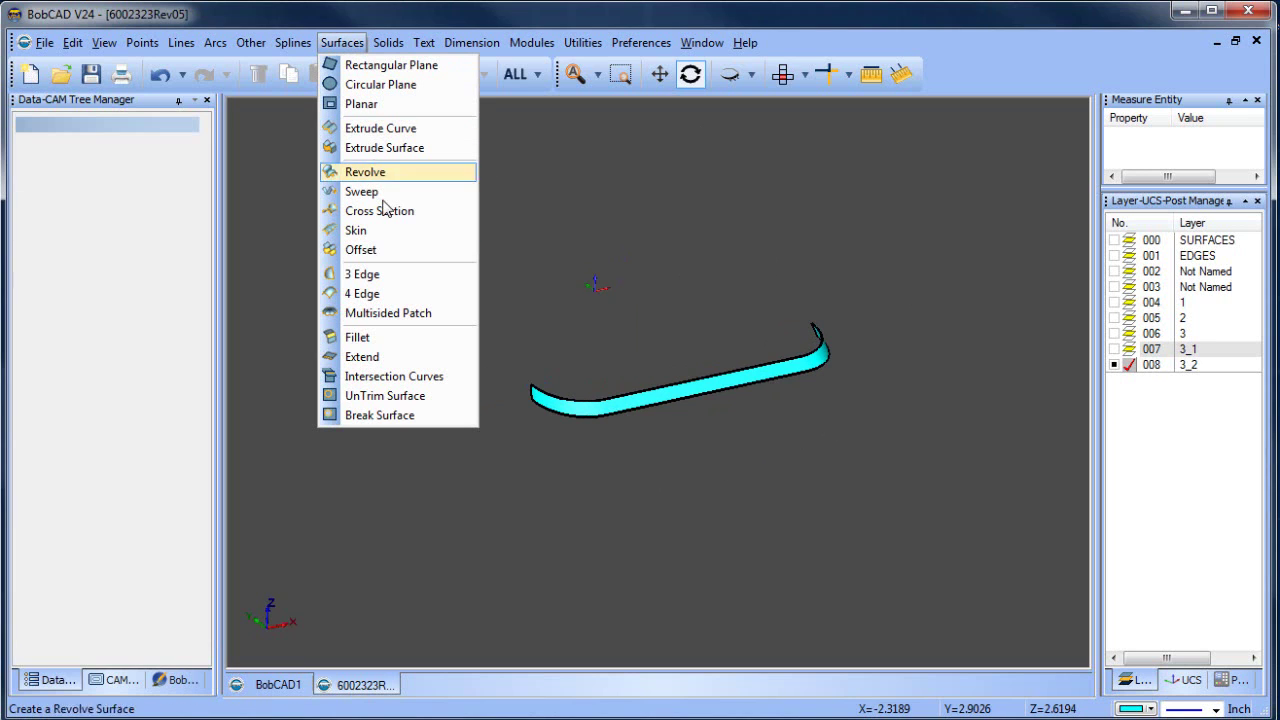
pyautogui.click(418, 357)
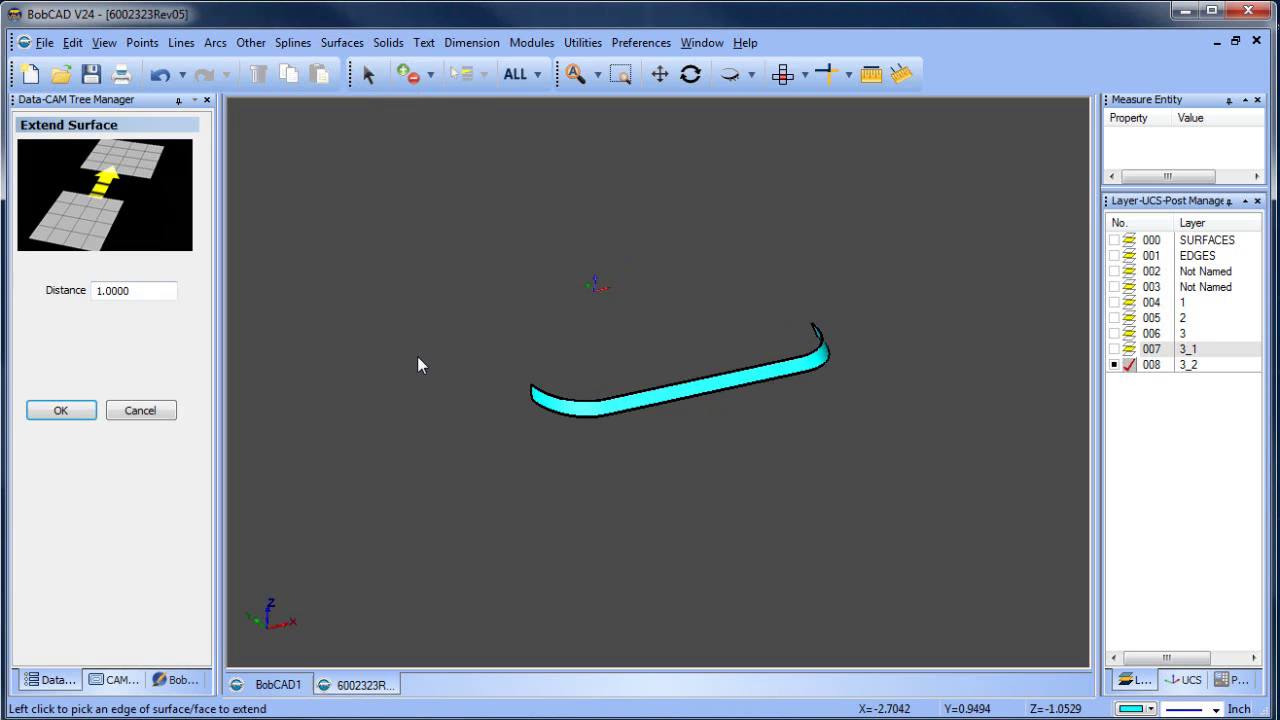
pyautogui.click(537, 390)
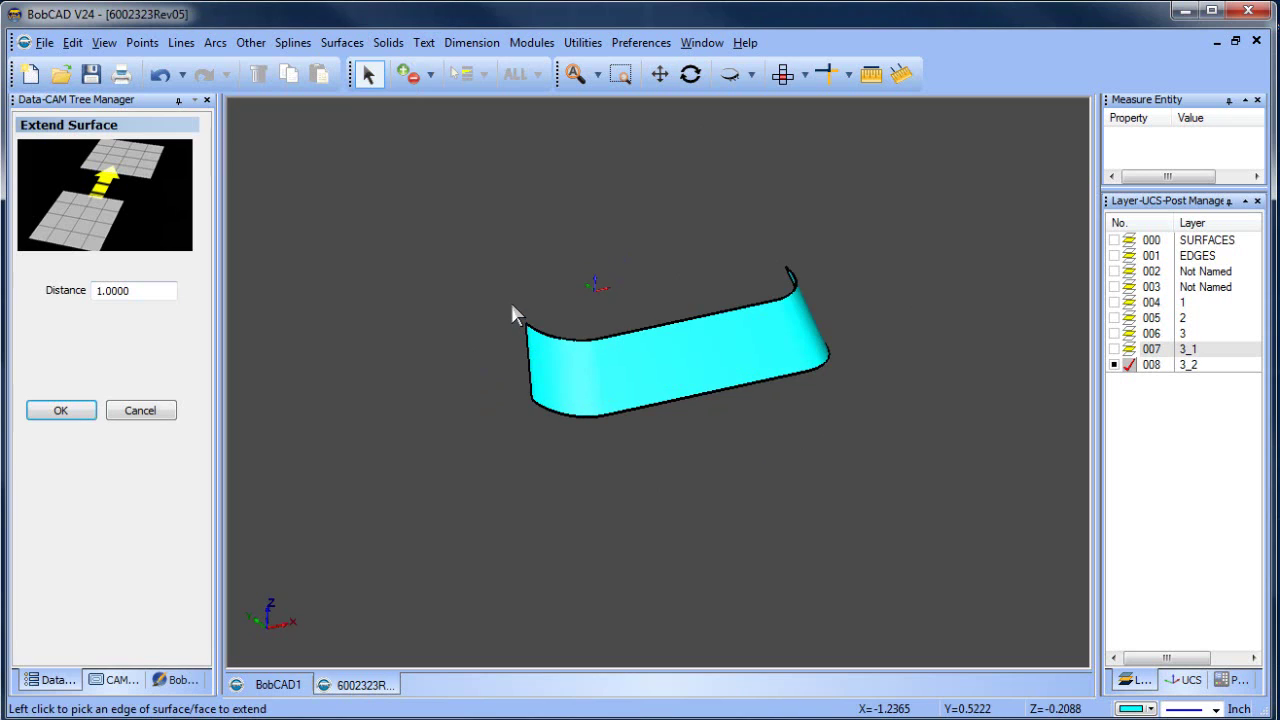
pyautogui.click(160, 74)
pyautogui.click(141, 411)
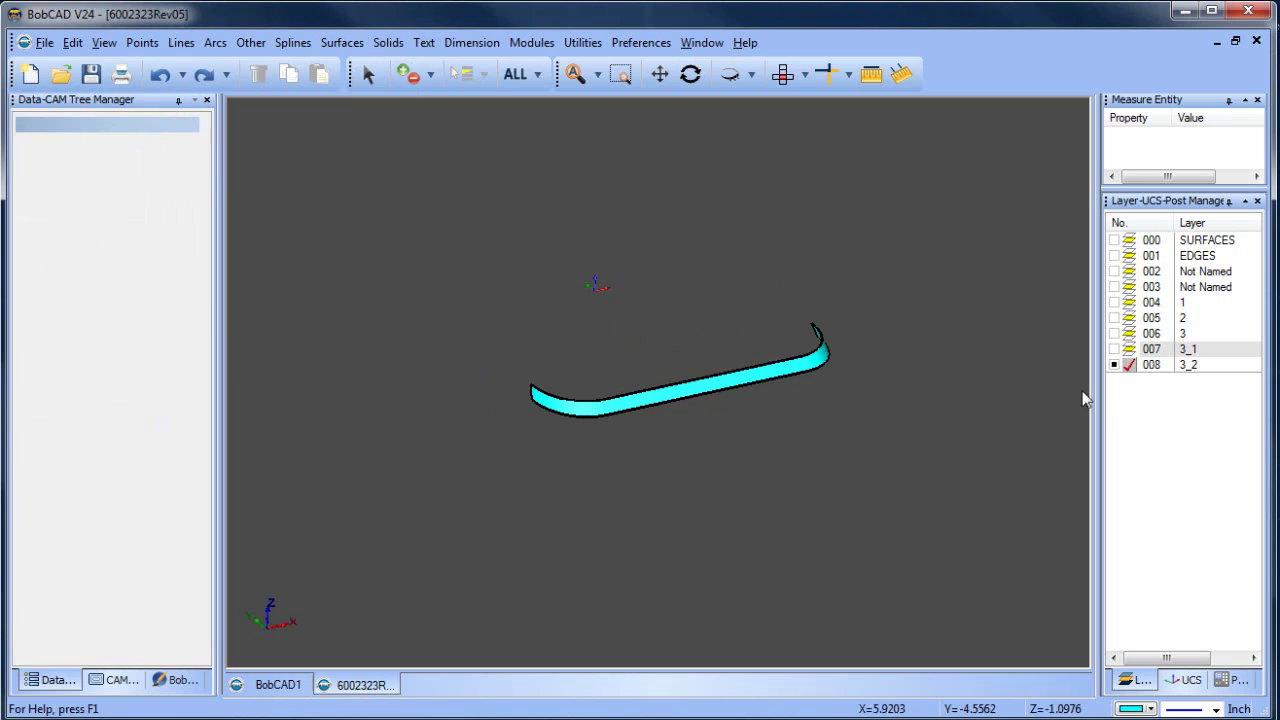
# - Add new layer 009 named 2_1 and make it the current layer
pyautogui.rightClick(1190, 370)
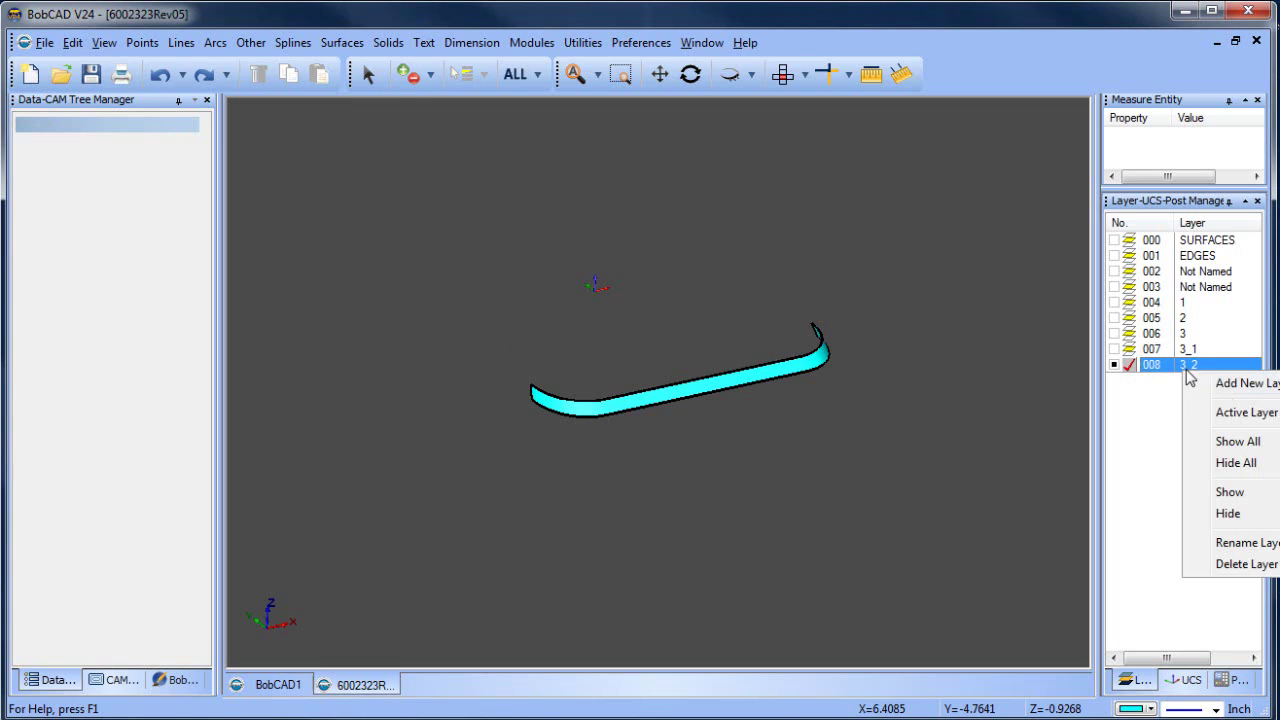
pyautogui.click(1245, 384)
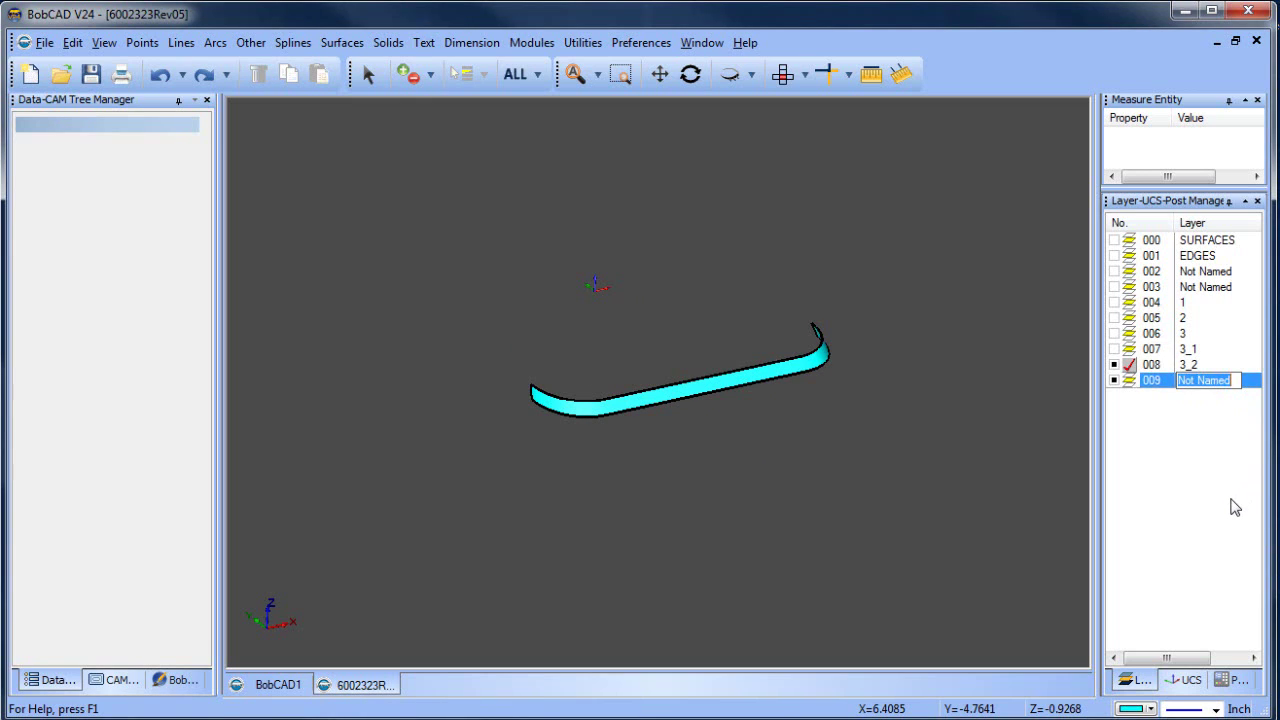
pyautogui.write('2_1')
pyautogui.press('Return')
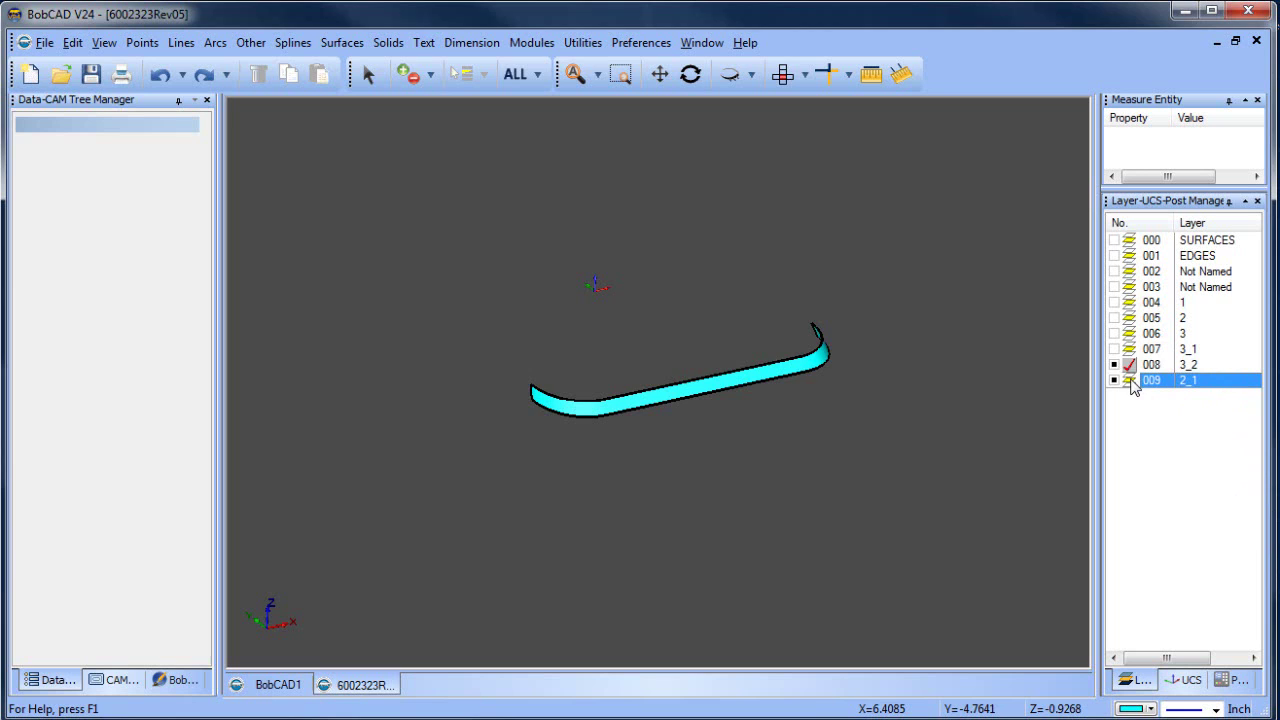
pyautogui.click(1129, 380)
# - Hide the cyan 3_2 surface, show layer 2's green strips, and orbit to see both
pyautogui.click(1114, 364)
pyautogui.click(1114, 318)
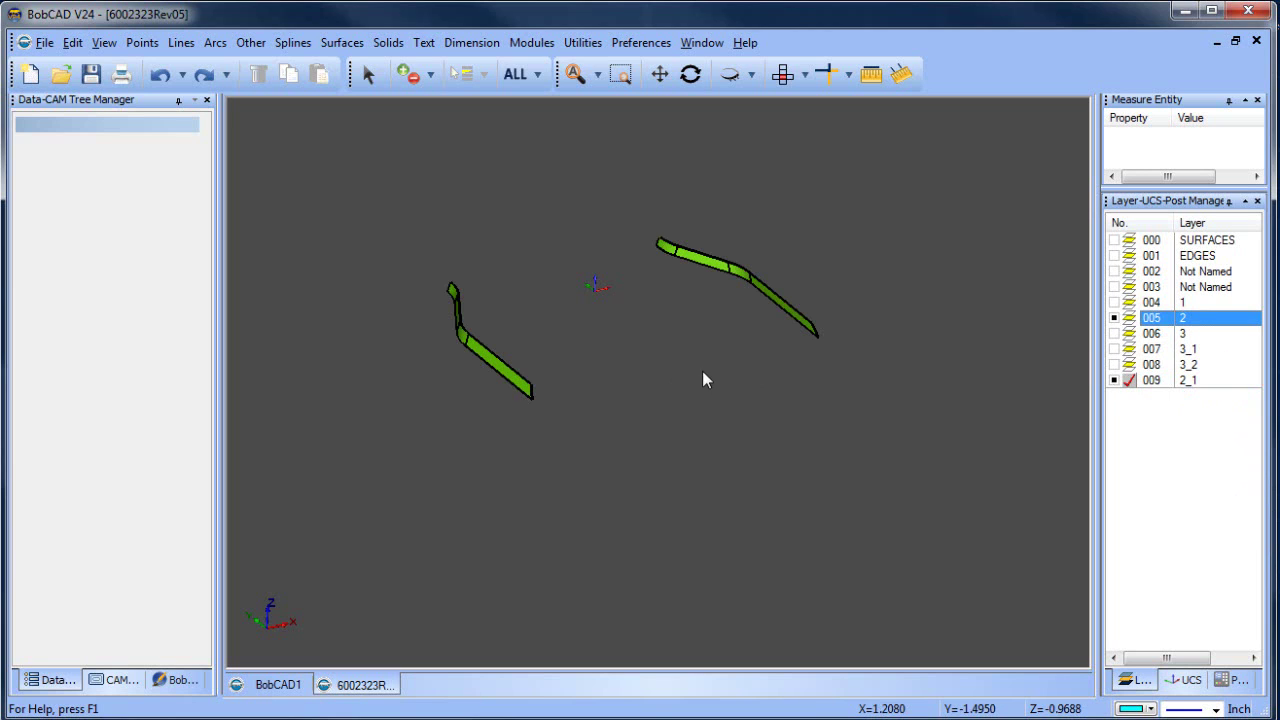
pyautogui.click(690, 74)
pyautogui.moveTo(650, 380); pyautogui.dragTo(583, 417)
pyautogui.scroll(3, 579, 411)
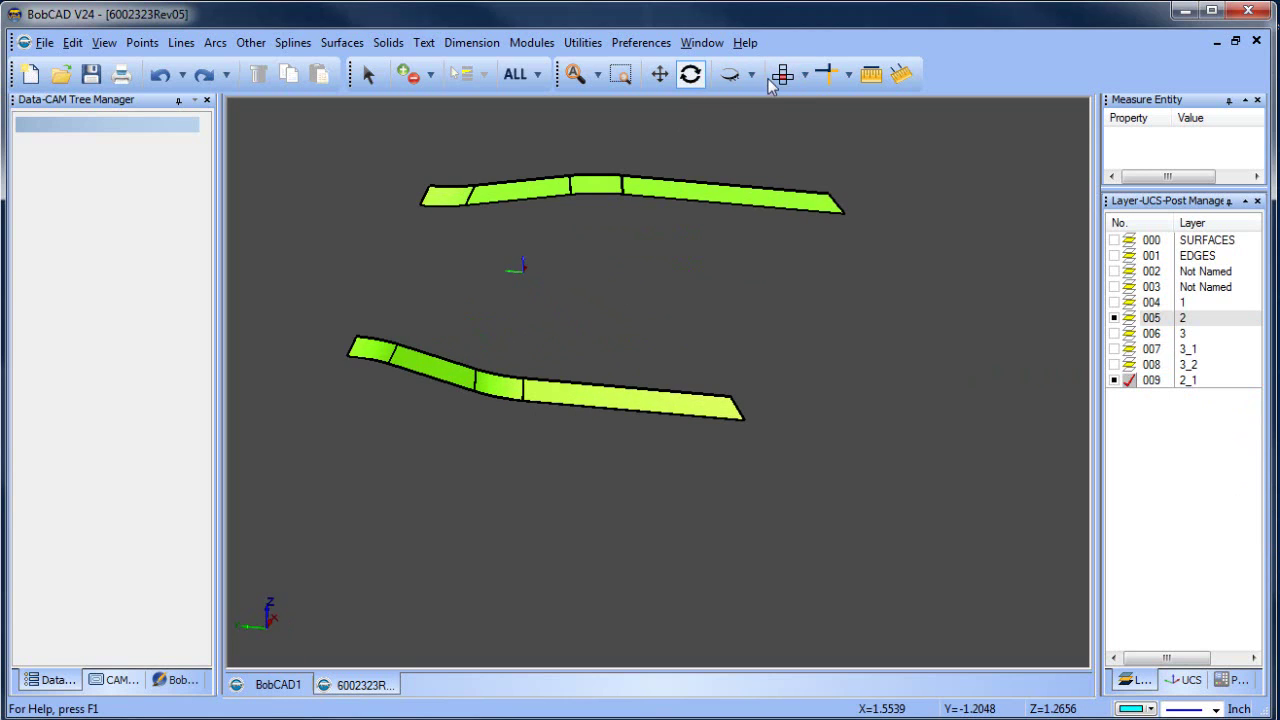
# - Blank the upper green strip and set the drawing colour to orange
pyautogui.click(730, 74)
pyautogui.moveTo(414, 152); pyautogui.dragTo(884, 238)
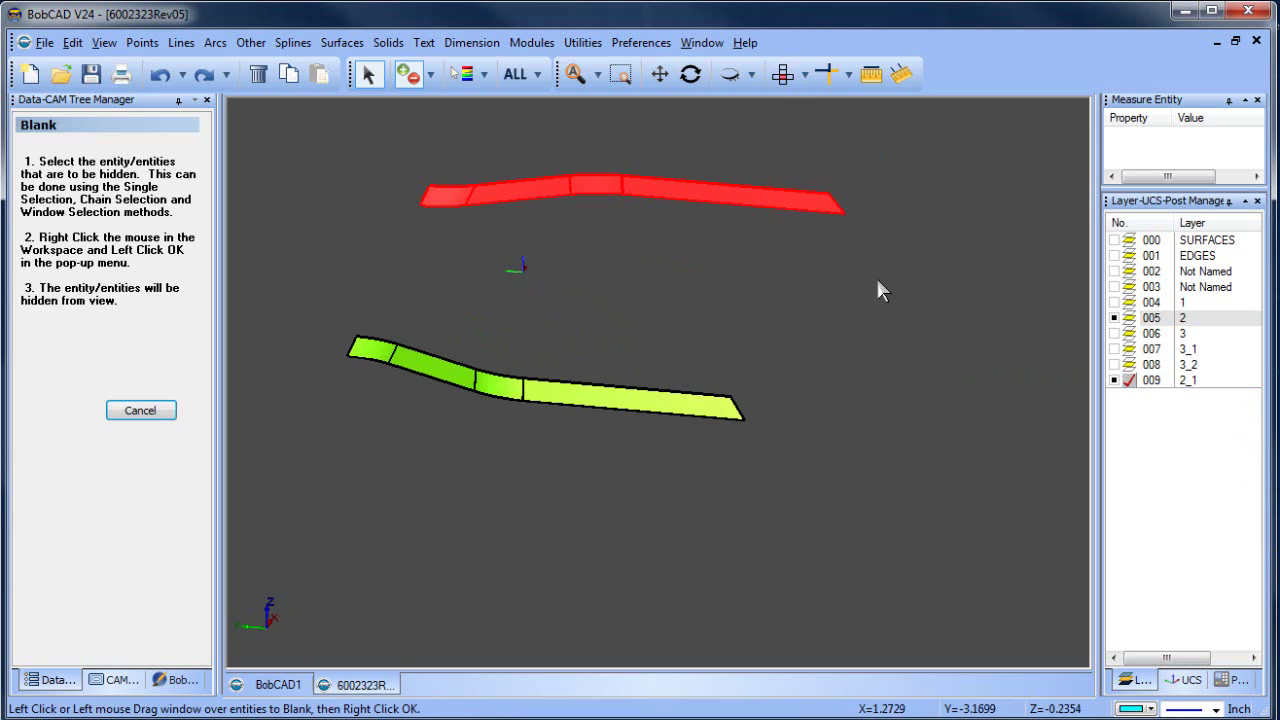
pyautogui.rightClick(875, 283)
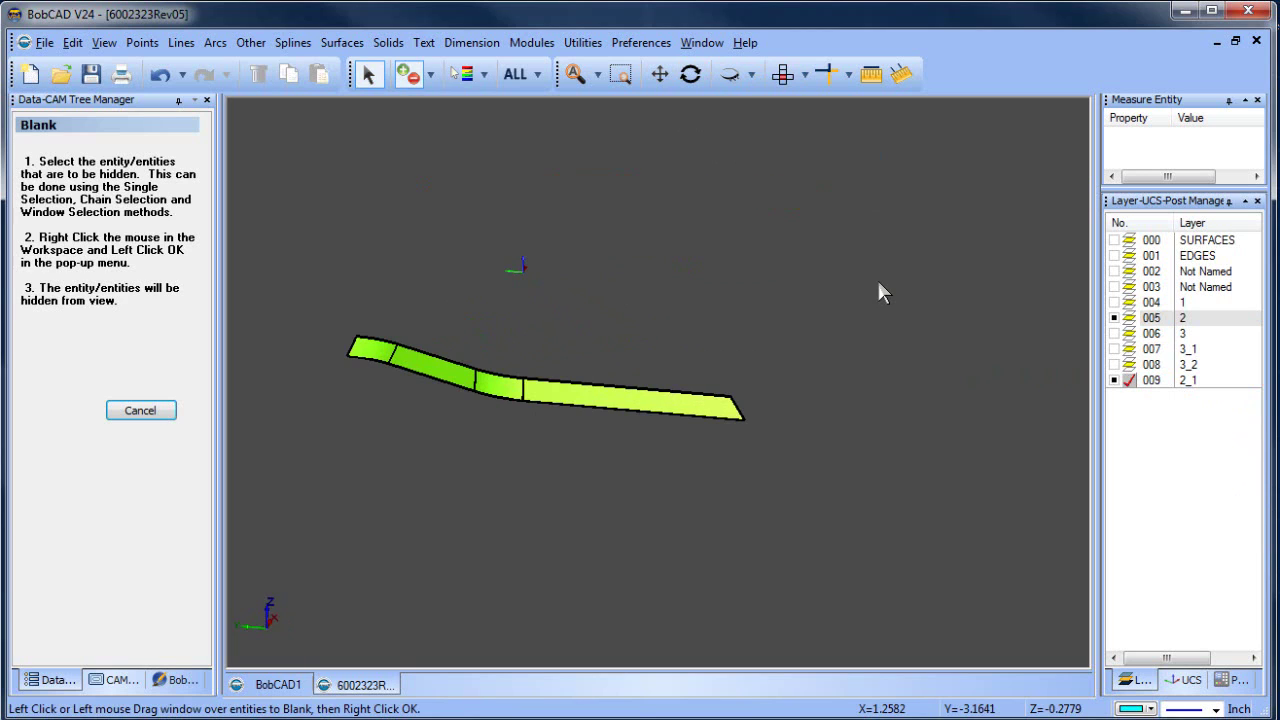
pyautogui.click(140, 410)
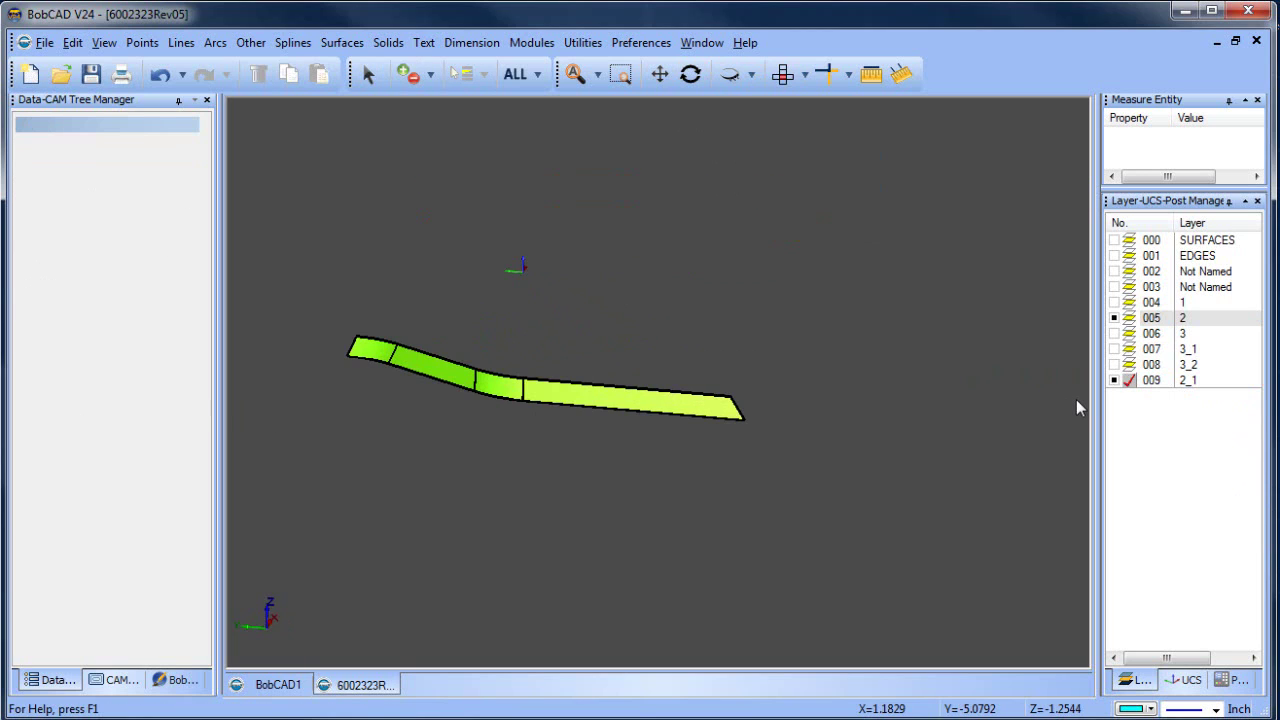
pyautogui.click(1150, 708)
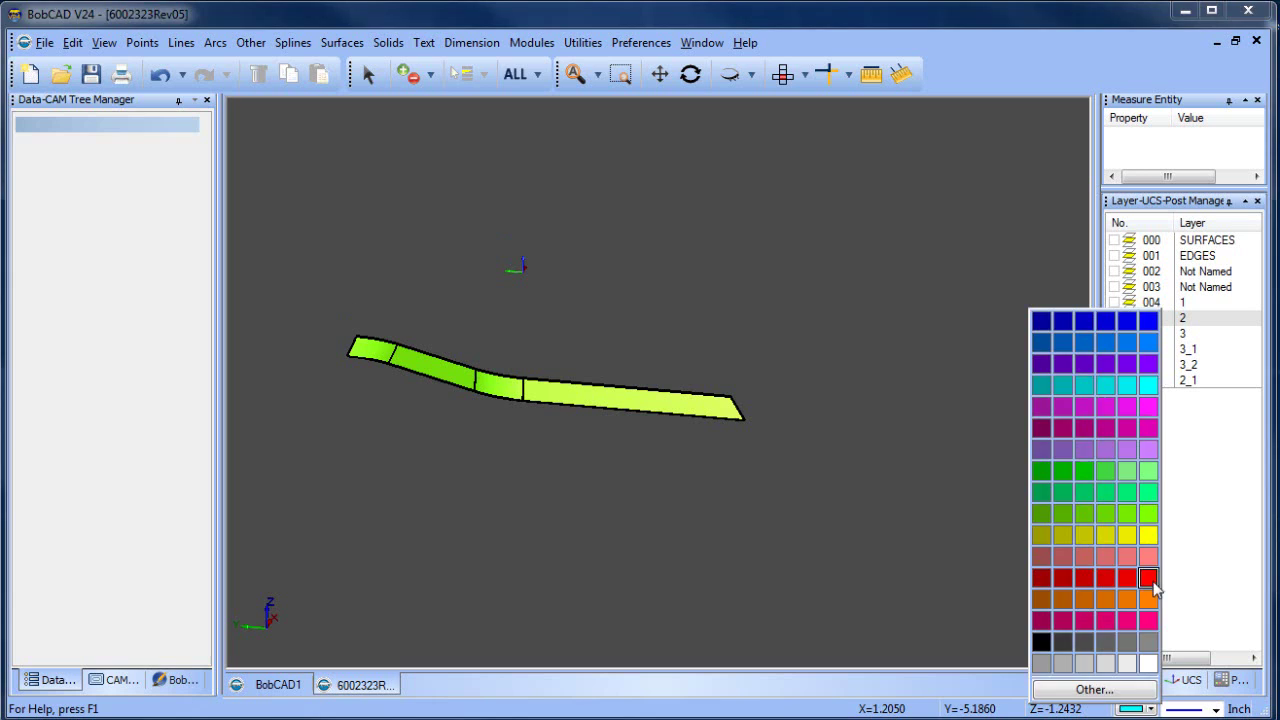
pyautogui.click(1152, 582)
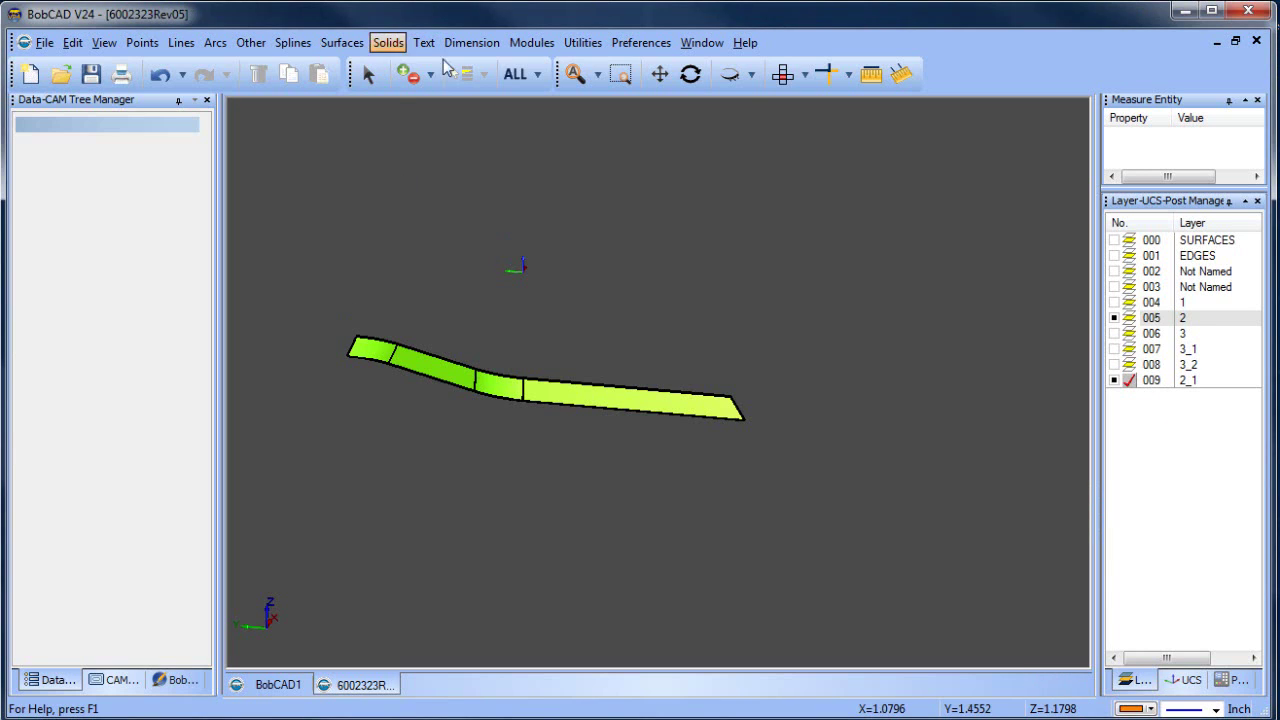
# - Extract single edges from the four lower-strip faces, hiding green layer 005
pyautogui.click(583, 42)
pyautogui.moveTo(660, 206)
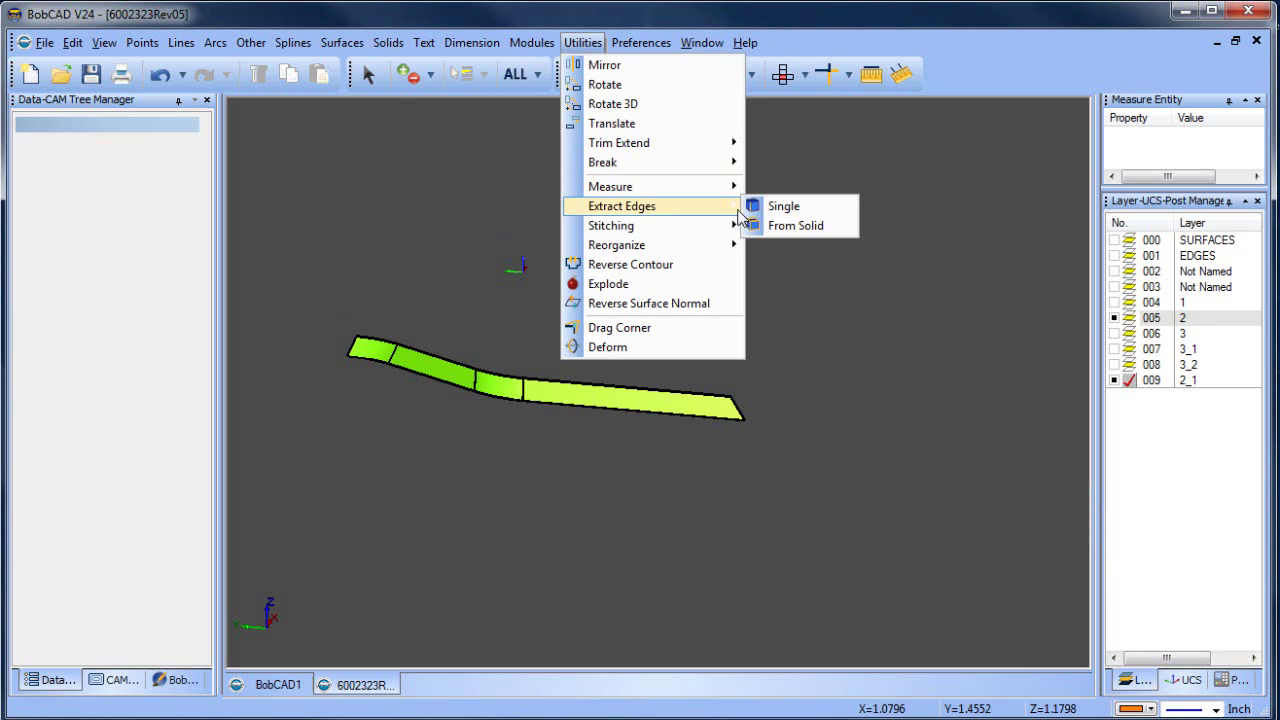
pyautogui.click(805, 207)
pyautogui.click(378, 359)
pyautogui.click(424, 372)
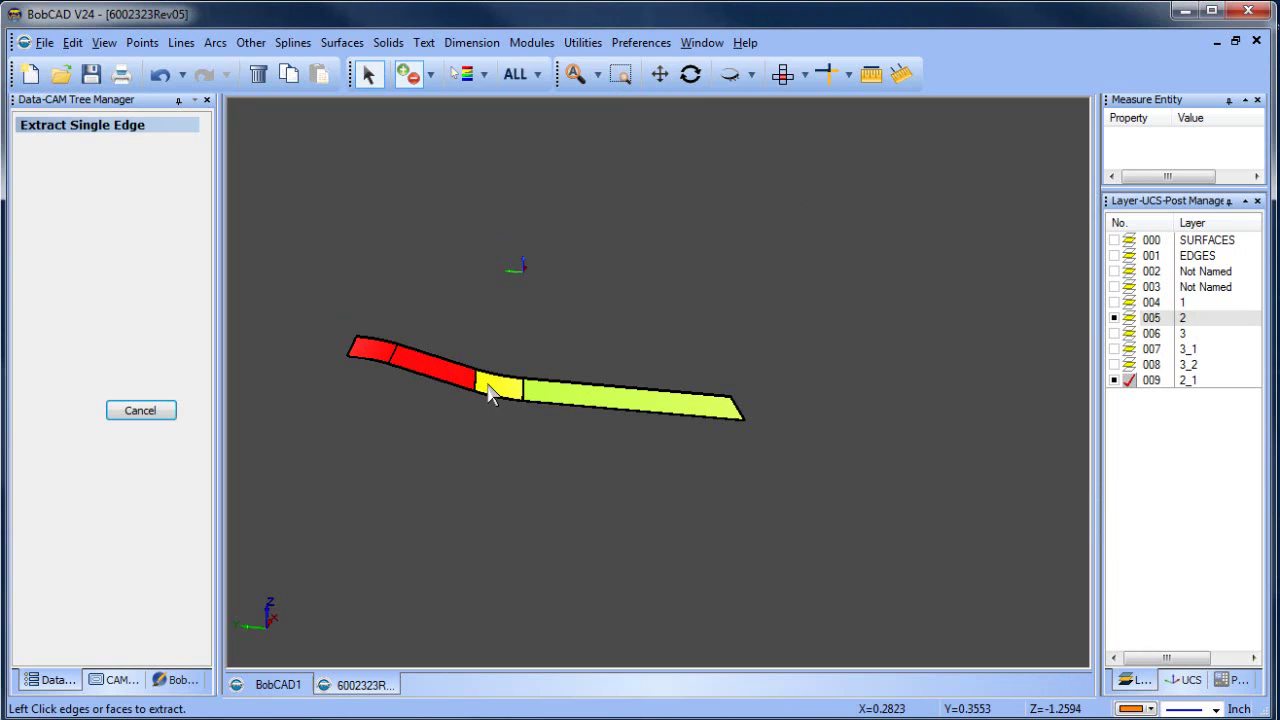
pyautogui.click(490, 390)
pyautogui.click(566, 404)
pyautogui.click(571, 400)
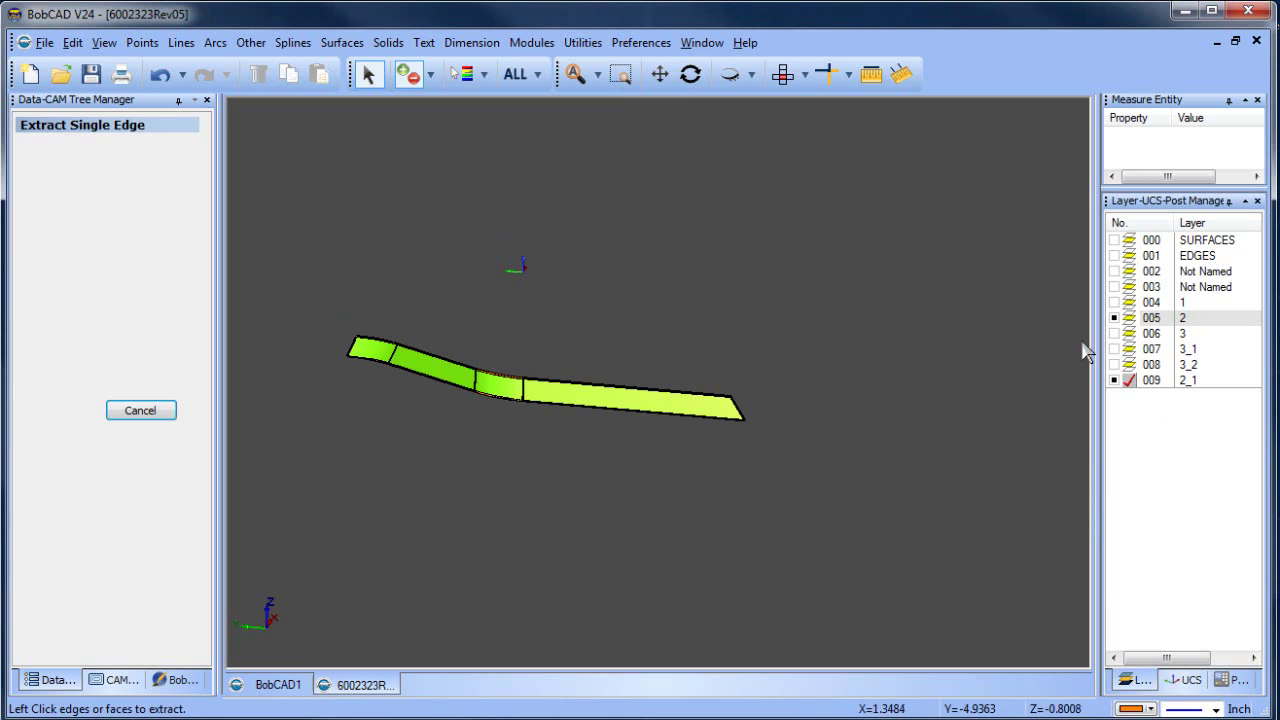
pyautogui.click(1114, 318)
pyautogui.rightClick(755, 205)
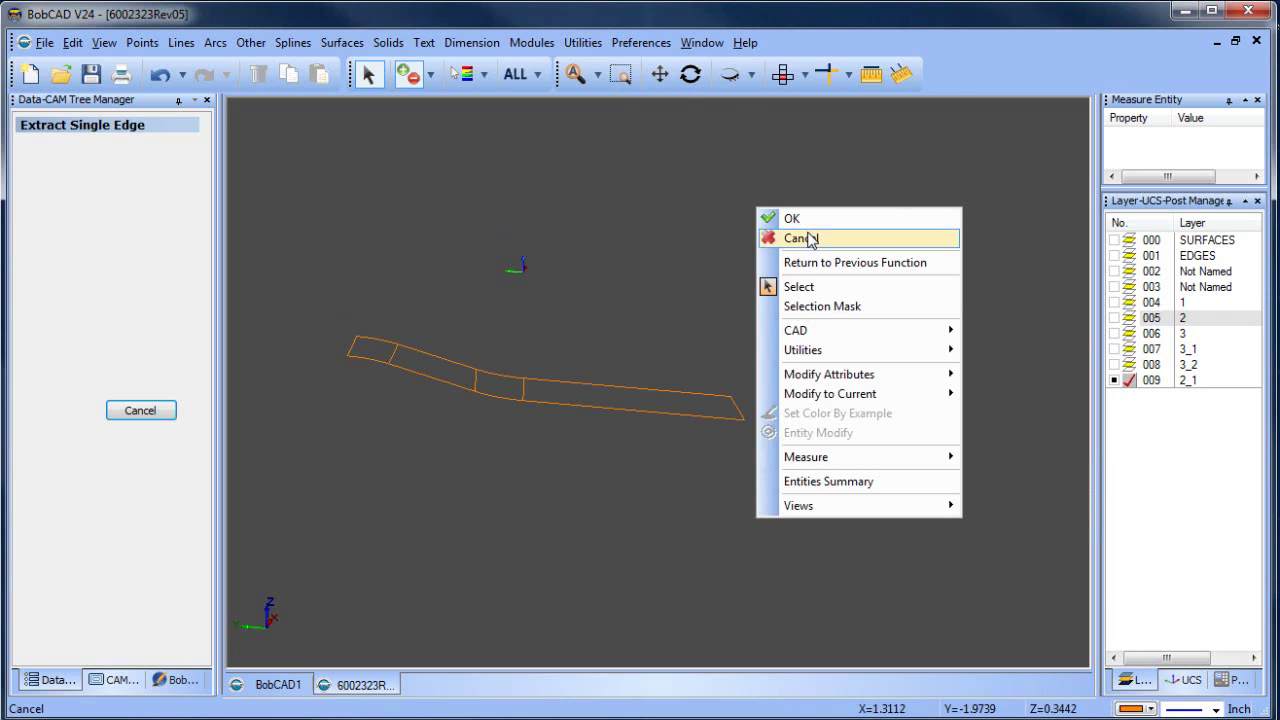
pyautogui.click(811, 240)
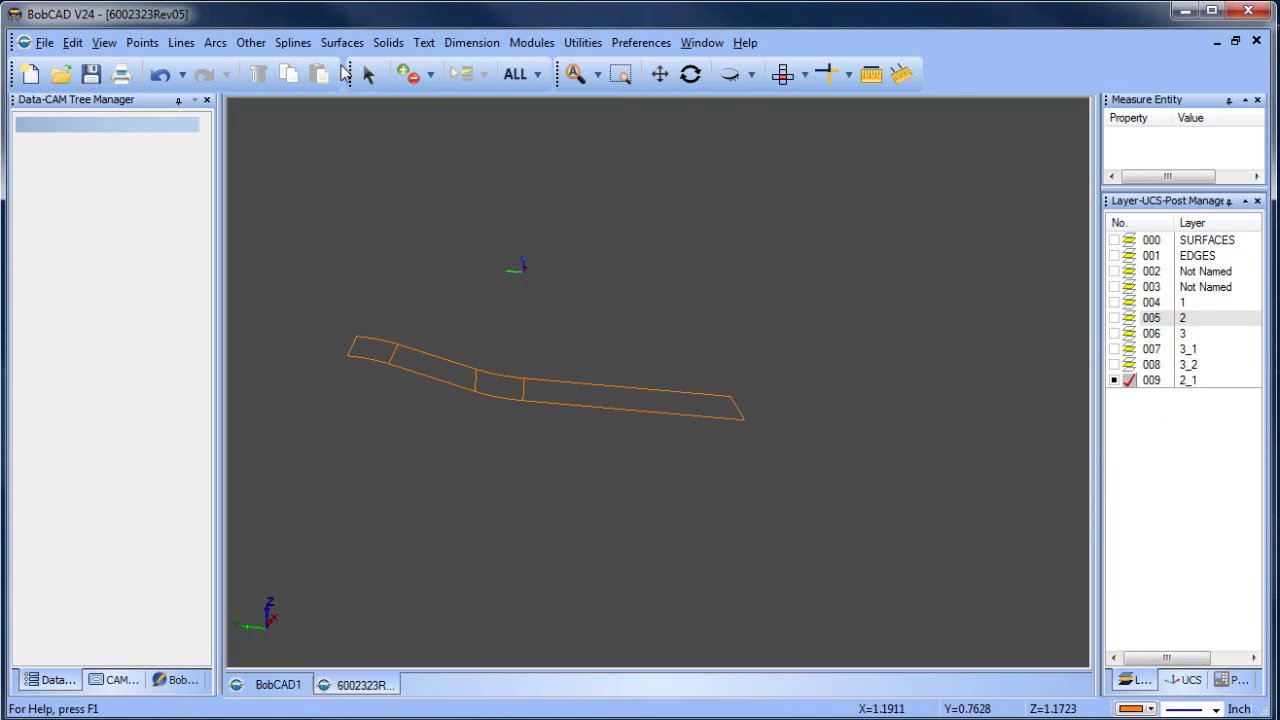
# - Delete the three inner cross edges from the orange outline
pyautogui.click(400, 355)
pyautogui.click(488, 382)
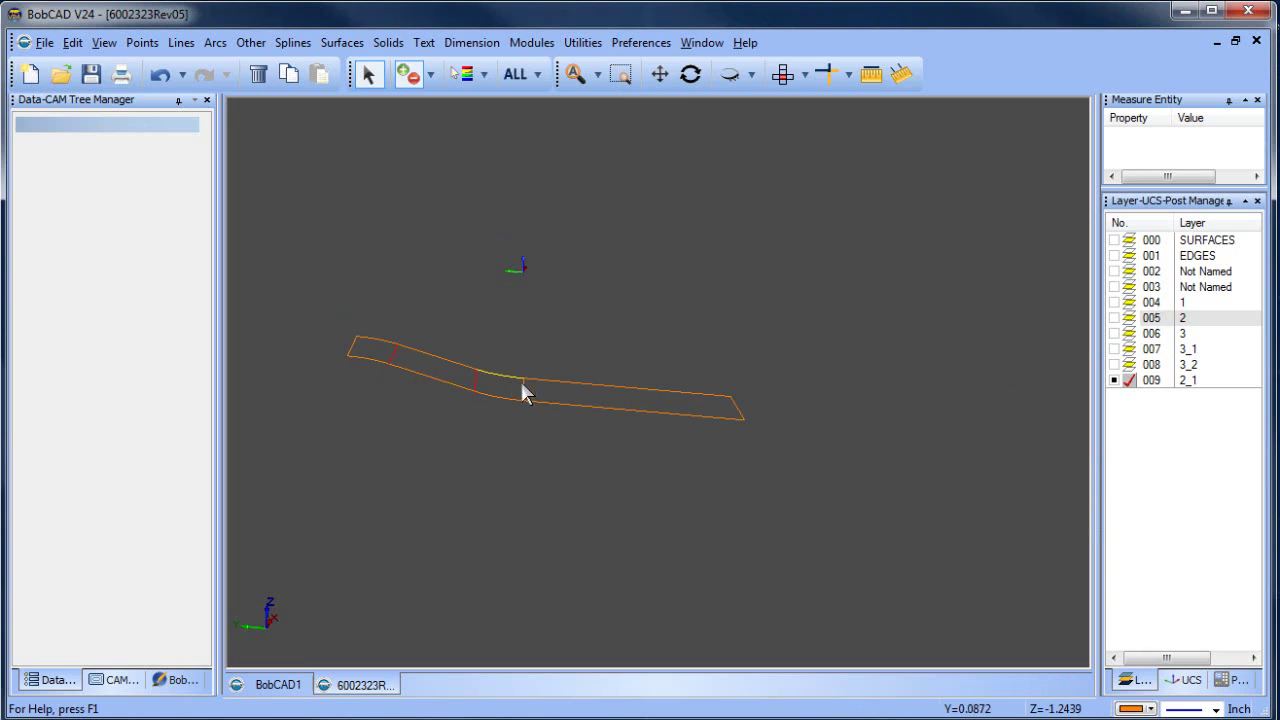
pyautogui.click(523, 391)
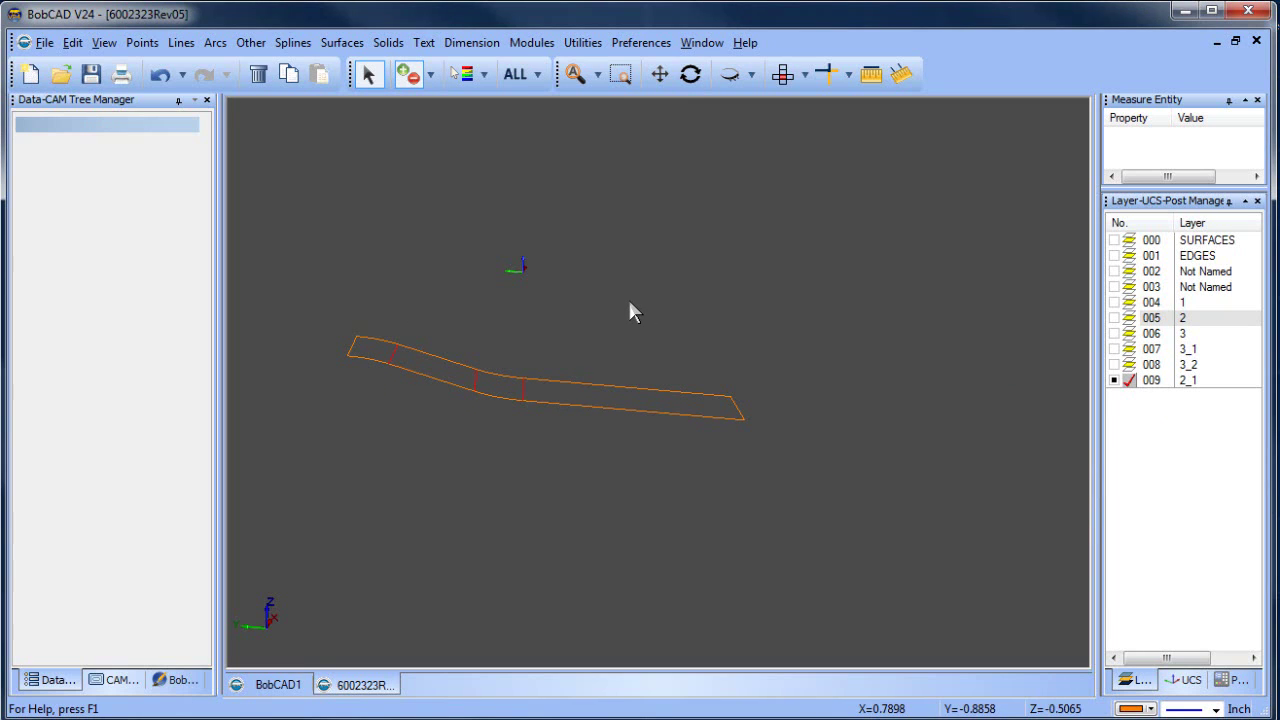
pyautogui.press('Delete')
# - Add layer 2_2 and make it the current layer
pyautogui.rightClick(1186, 392)
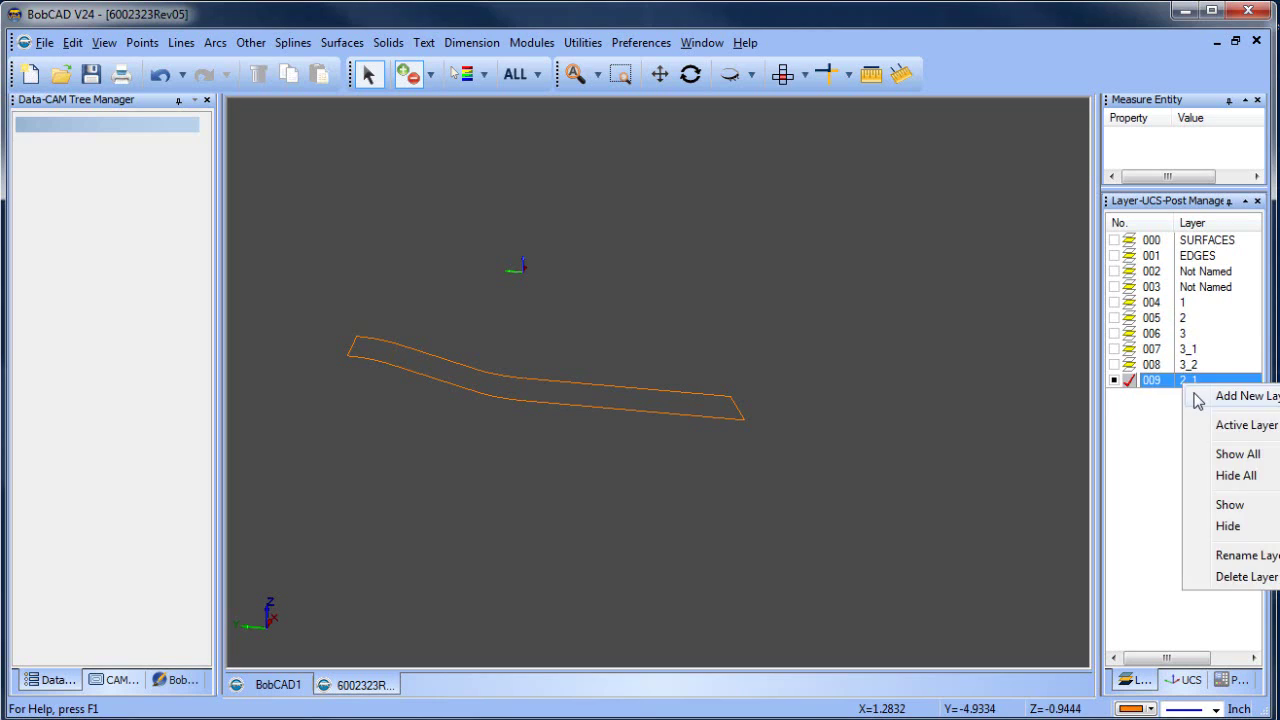
pyautogui.click(1236, 397)
pyautogui.write('2_')
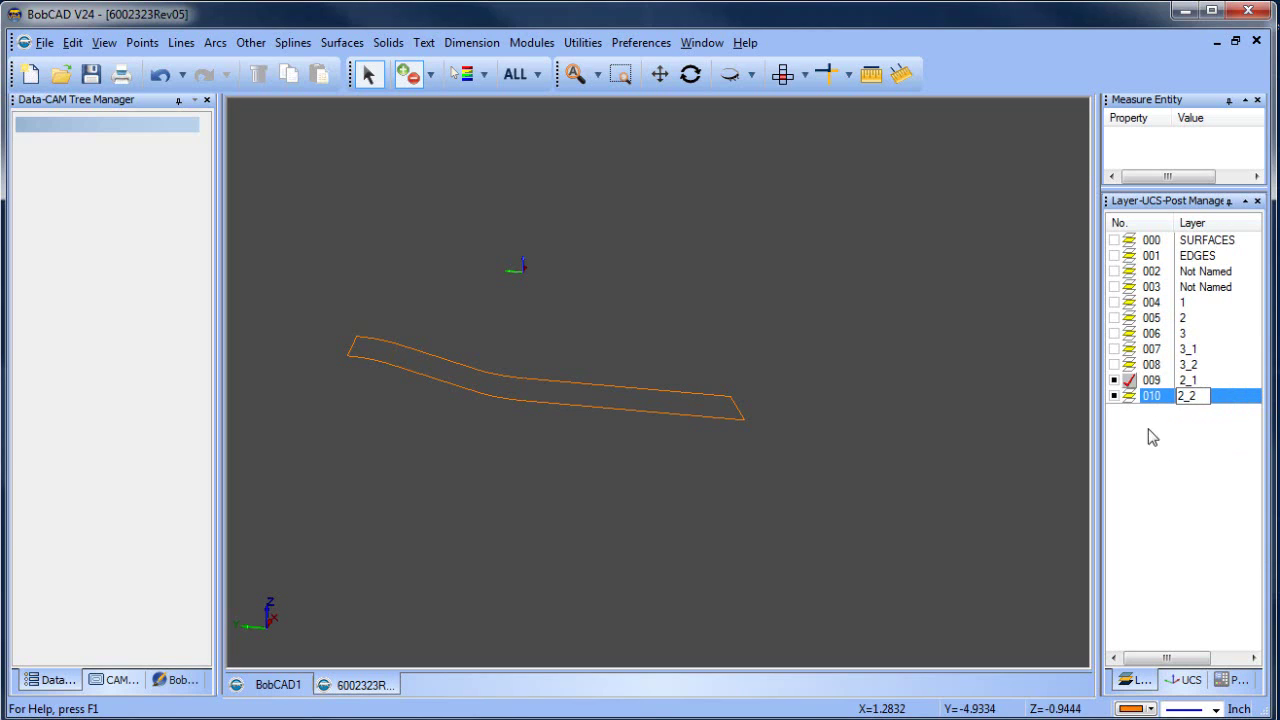
pyautogui.write('2')
pyautogui.click(1130, 397)
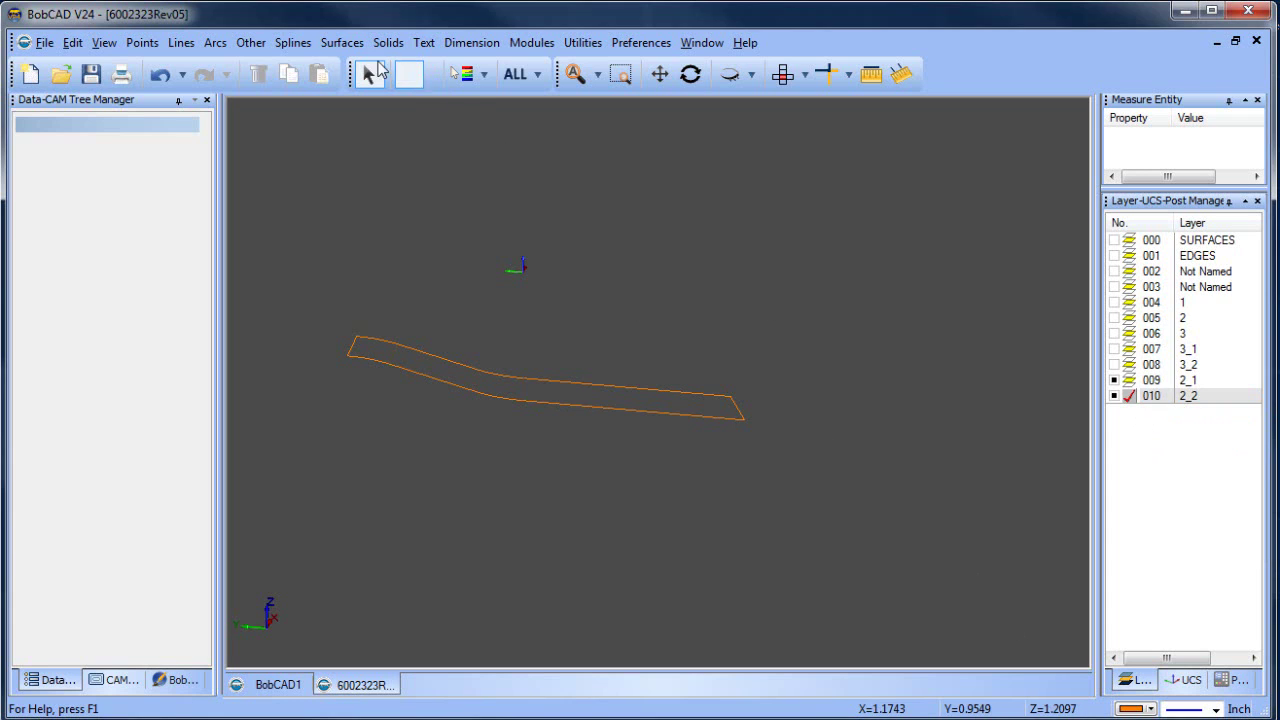
# - Build a skin surface from the outline end and rail curves and colour it cyan
pyautogui.click(340, 43)
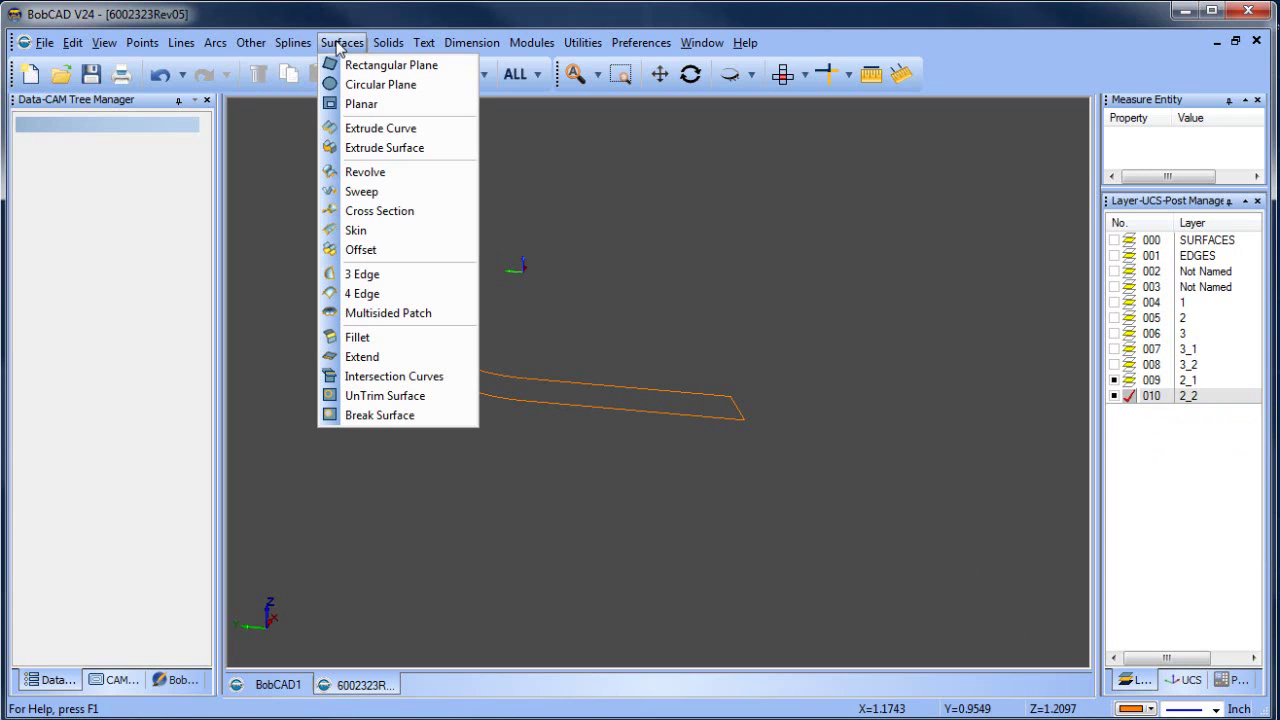
pyautogui.click(396, 239)
pyautogui.scroll(1, 370, 389)
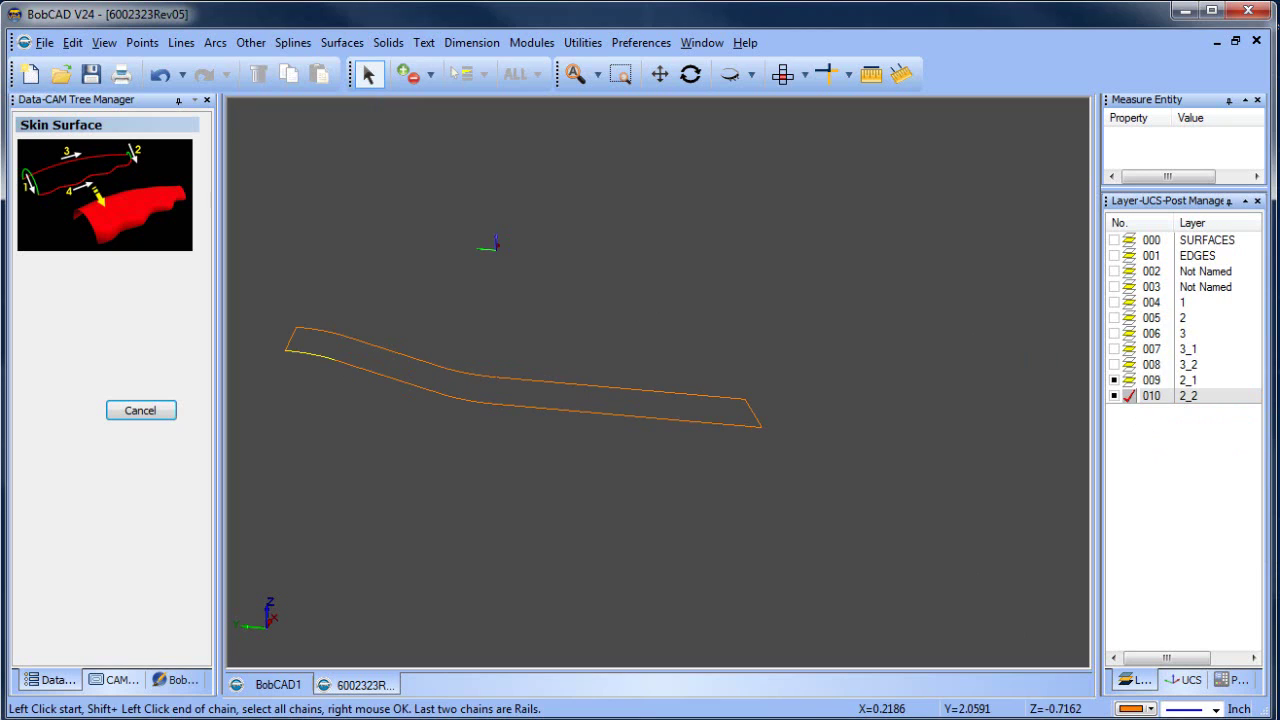
pyautogui.click(291, 340)
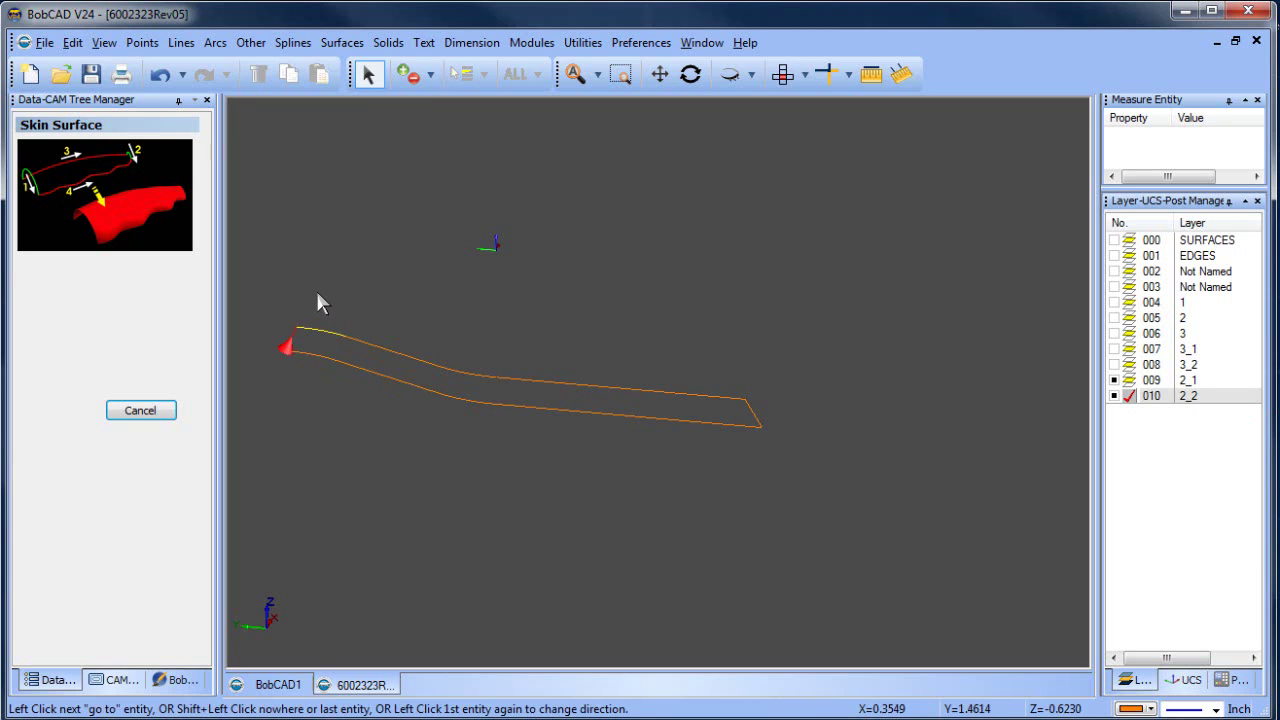
pyautogui.click(749, 414)
pyautogui.click(328, 358)
pyautogui.click(343, 338)
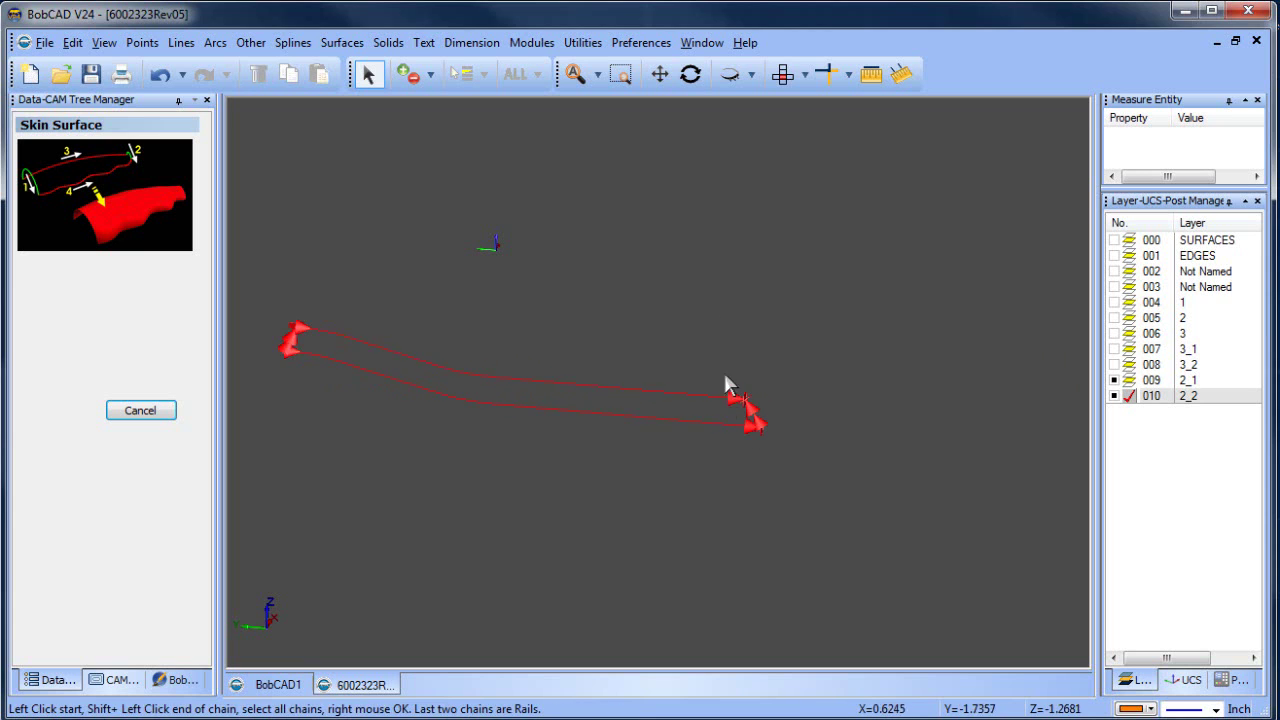
pyautogui.rightClick(726, 385)
pyautogui.rightClick(974, 354)
pyautogui.click(880, 372)
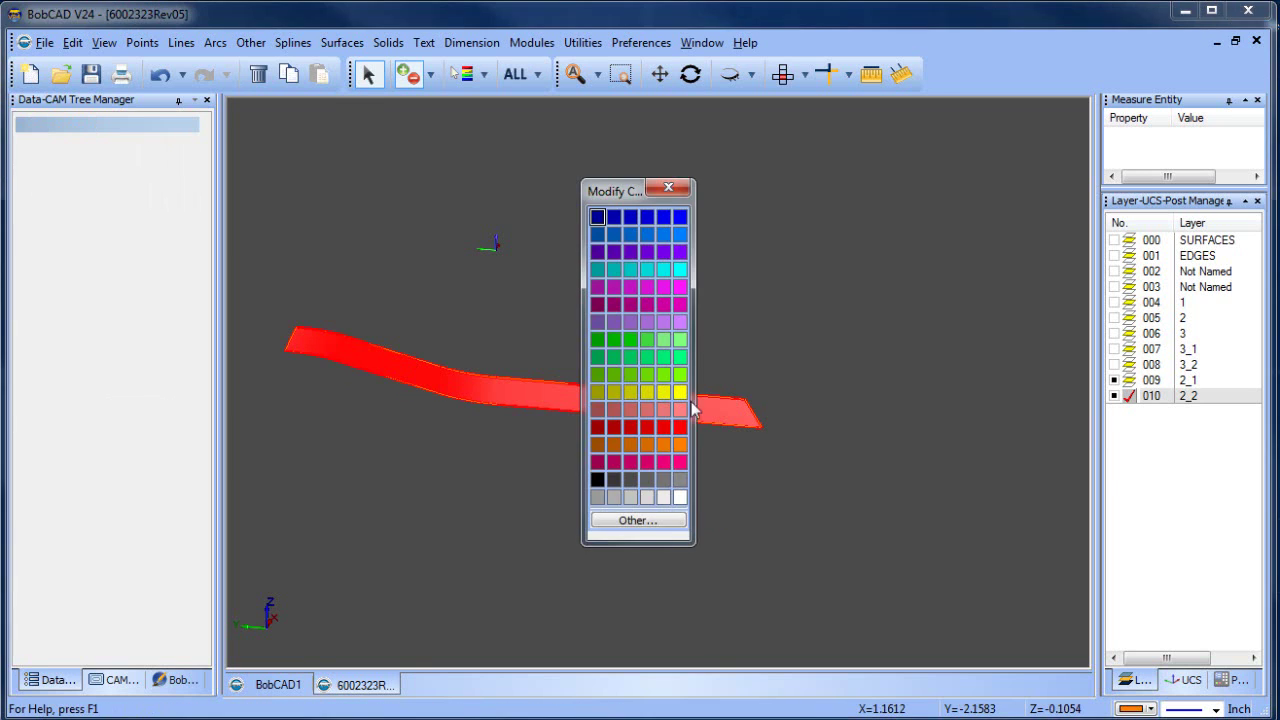
pyautogui.click(681, 270)
# - Mirror a copy of the cyan skin surface across the Y-Z plane
pyautogui.rightClick(788, 258)
pyautogui.click(583, 42)
pyautogui.click(614, 63)
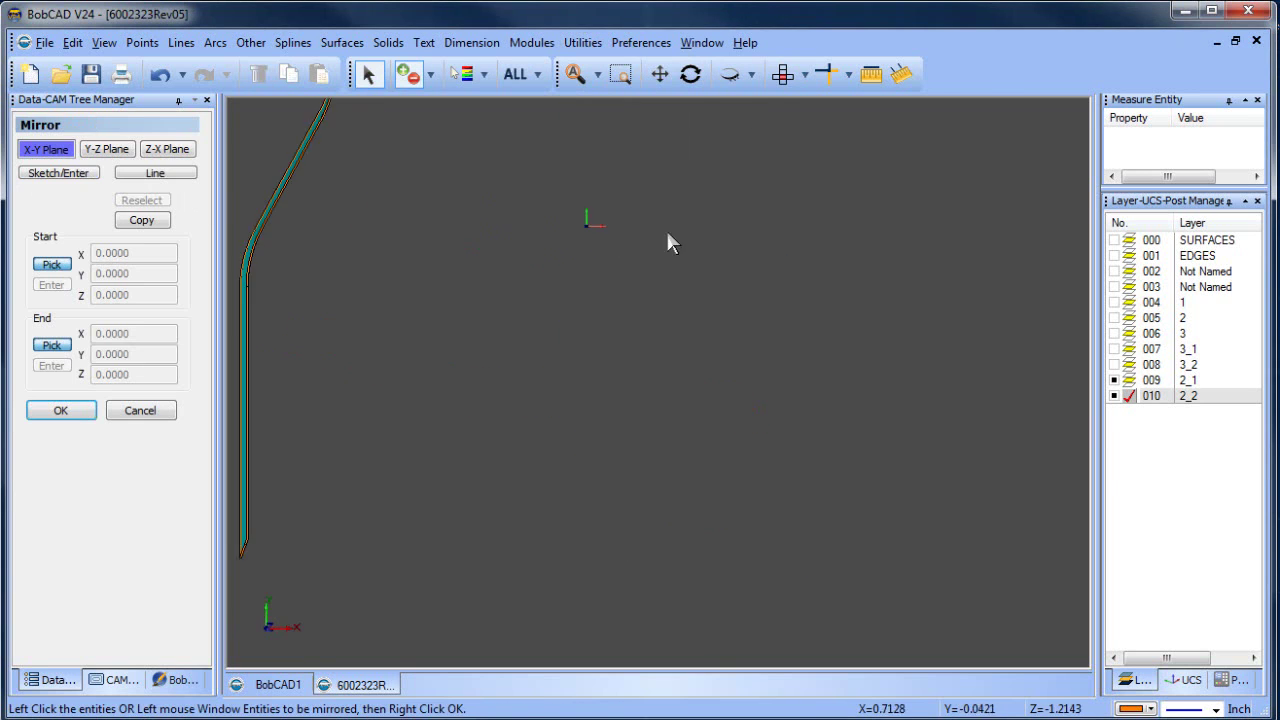
pyautogui.click(116, 156)
pyautogui.click(145, 222)
pyautogui.moveTo(560, 364); pyautogui.dragTo(417, 131, button='middle')
pyautogui.click(500, 340)
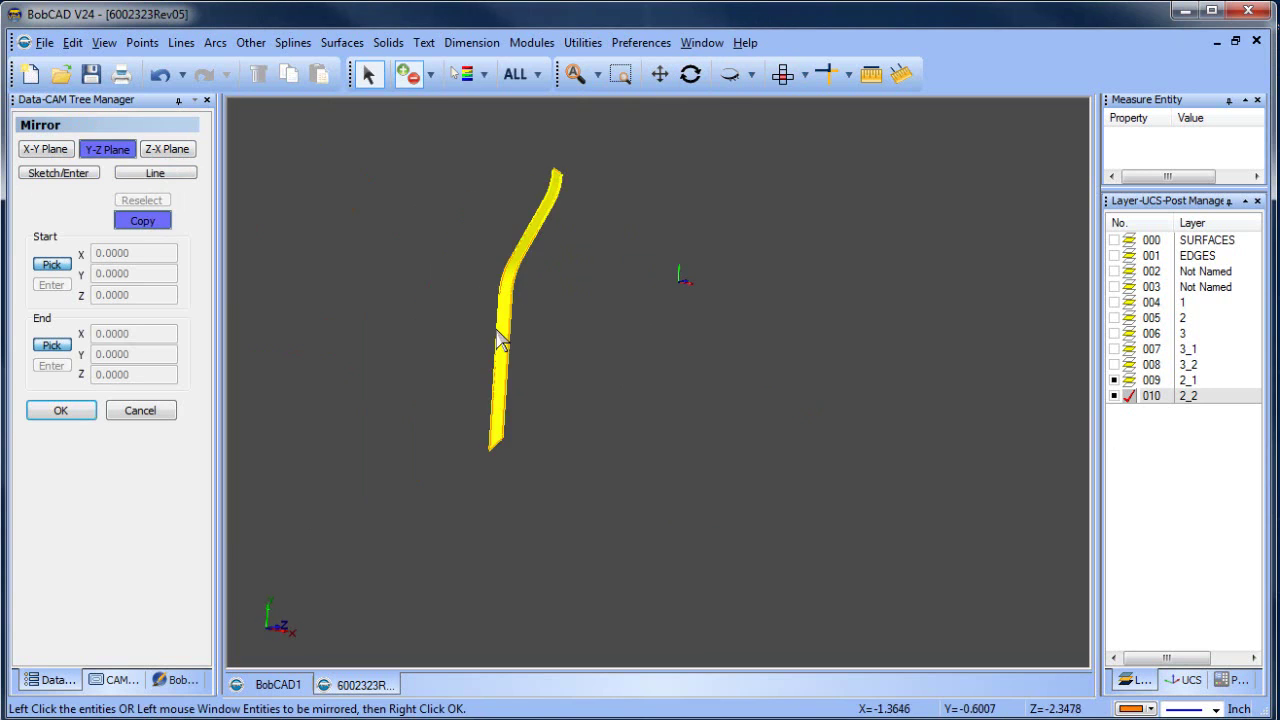
pyautogui.rightClick(500, 340)
pyautogui.click(60, 410)
# - Show the layer 1 green surfaces and add a new layer named 1_1
pyautogui.moveTo(731, 306); pyautogui.dragTo(716, 412, button='middle')
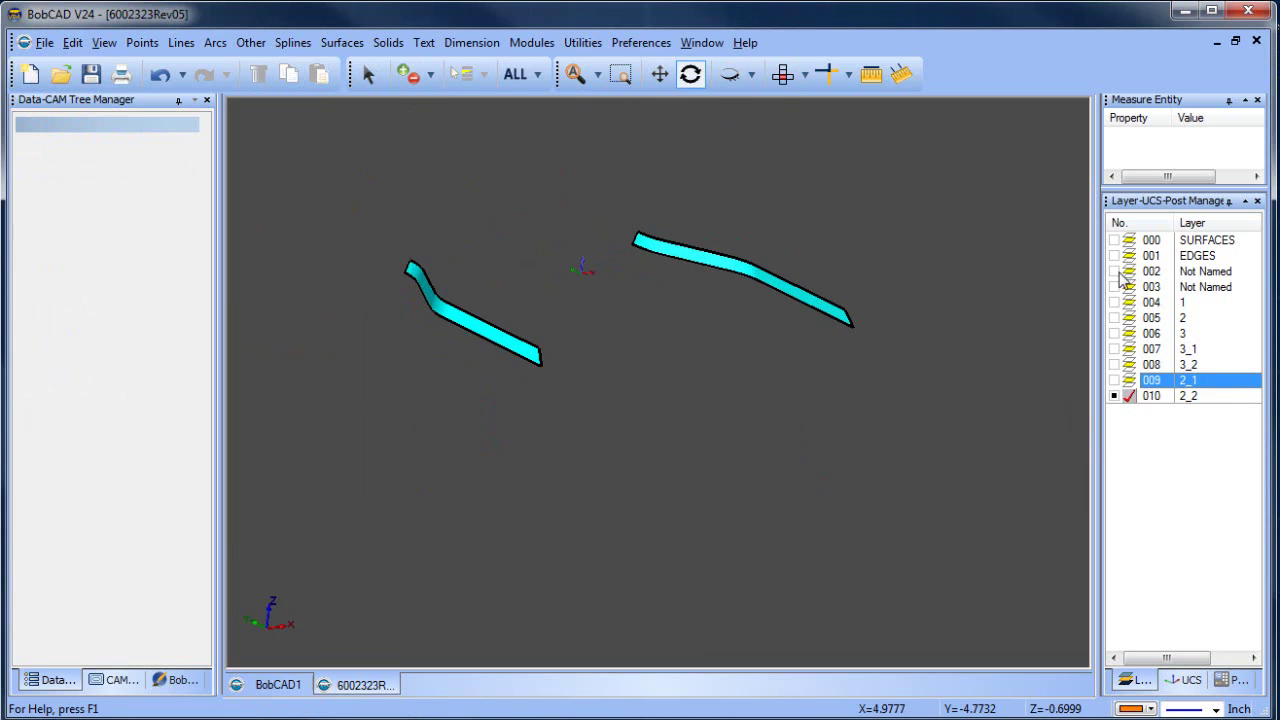
pyautogui.click(1116, 302)
pyautogui.doubleClick(1265, 462)
pyautogui.write('1_1')
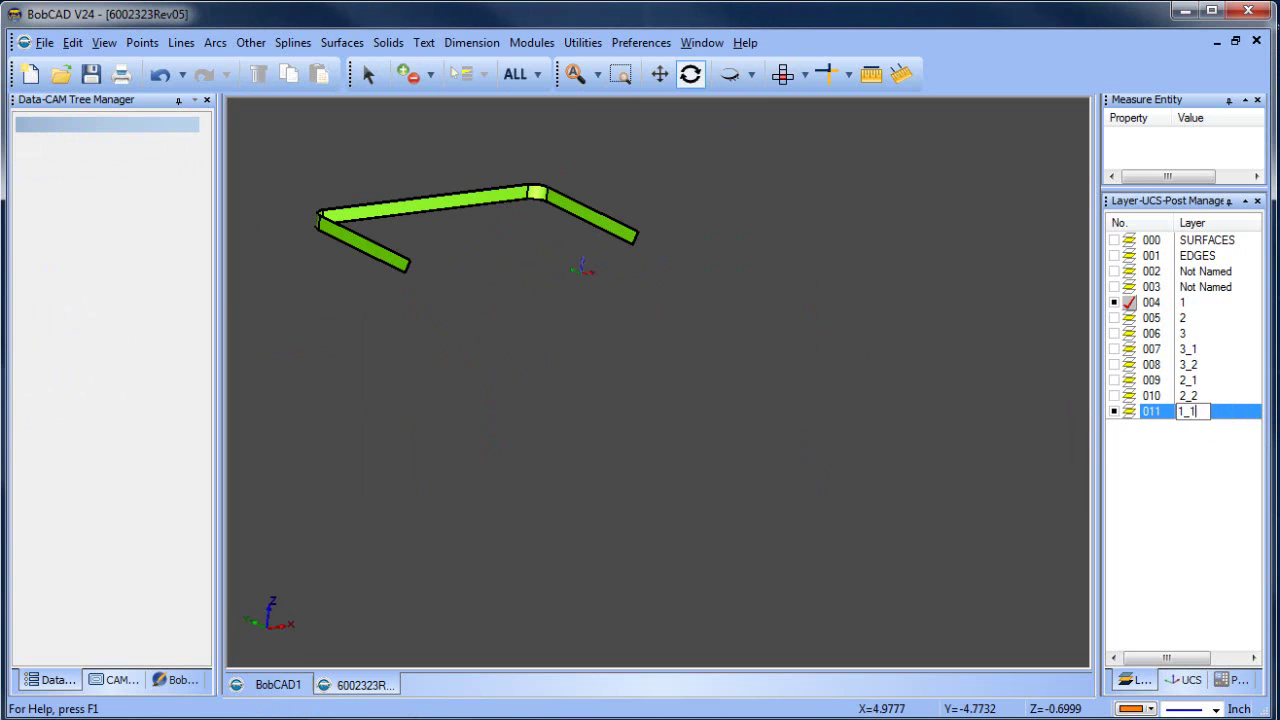
# - Extract single edges from the layer 1 green faces, then hide those surfaces
pyautogui.click(1129, 411)
pyautogui.click(583, 42)
pyautogui.click(800, 209)
pyautogui.moveTo(358, 253); pyautogui.dragTo(389, 251, button='middle')
pyautogui.click(389, 251)
pyautogui.scroll(3, 697, 337)
pyautogui.moveTo(697, 337)
pyautogui.mouseDown(button='middle')
pyautogui.moveTo(822, 262)
pyautogui.moveTo(894, 380)
pyautogui.moveTo(723, 417)
pyautogui.mouseUp(button='middle')
pyautogui.click(762, 258)
pyautogui.click(1114, 302)
pyautogui.press('Escape')
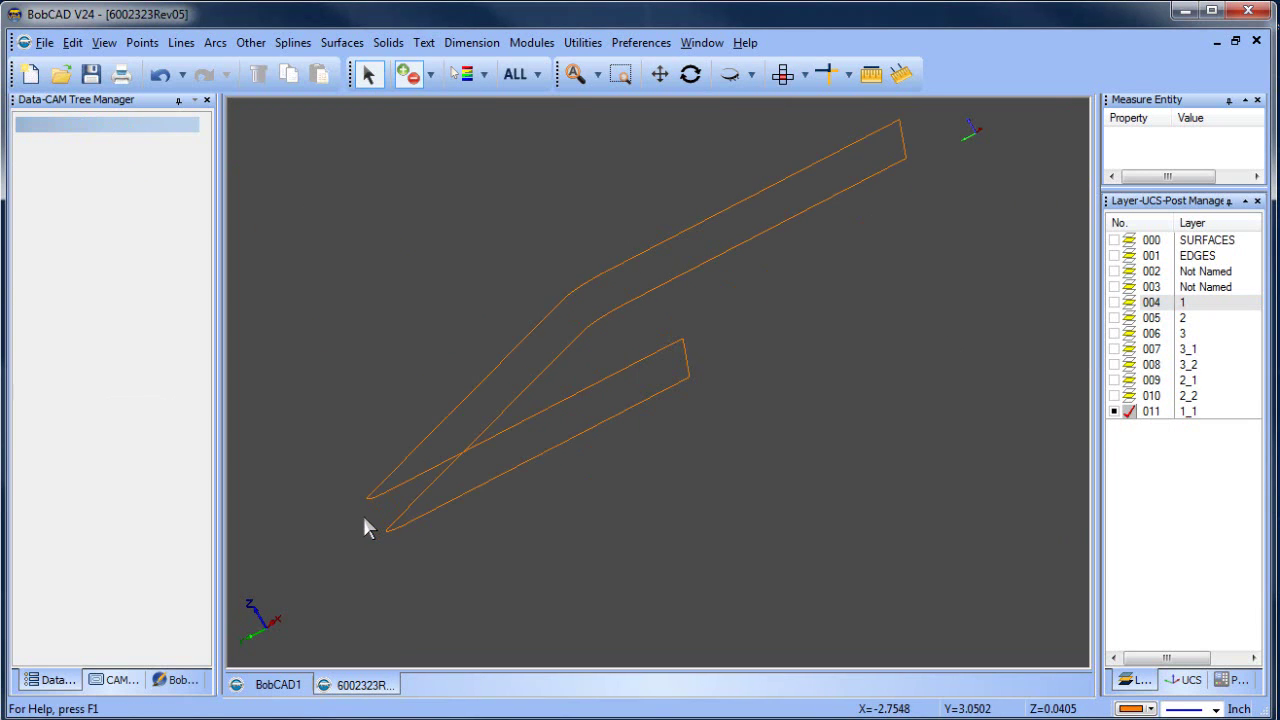
# - Orbit the wireframe to a low-angle view and begin a Skin surface on the edge chain
pyautogui.moveTo(362, 513); pyautogui.dragTo(557, 220, button='middle')
pyautogui.click(408, 73)
pyautogui.click(341, 42)
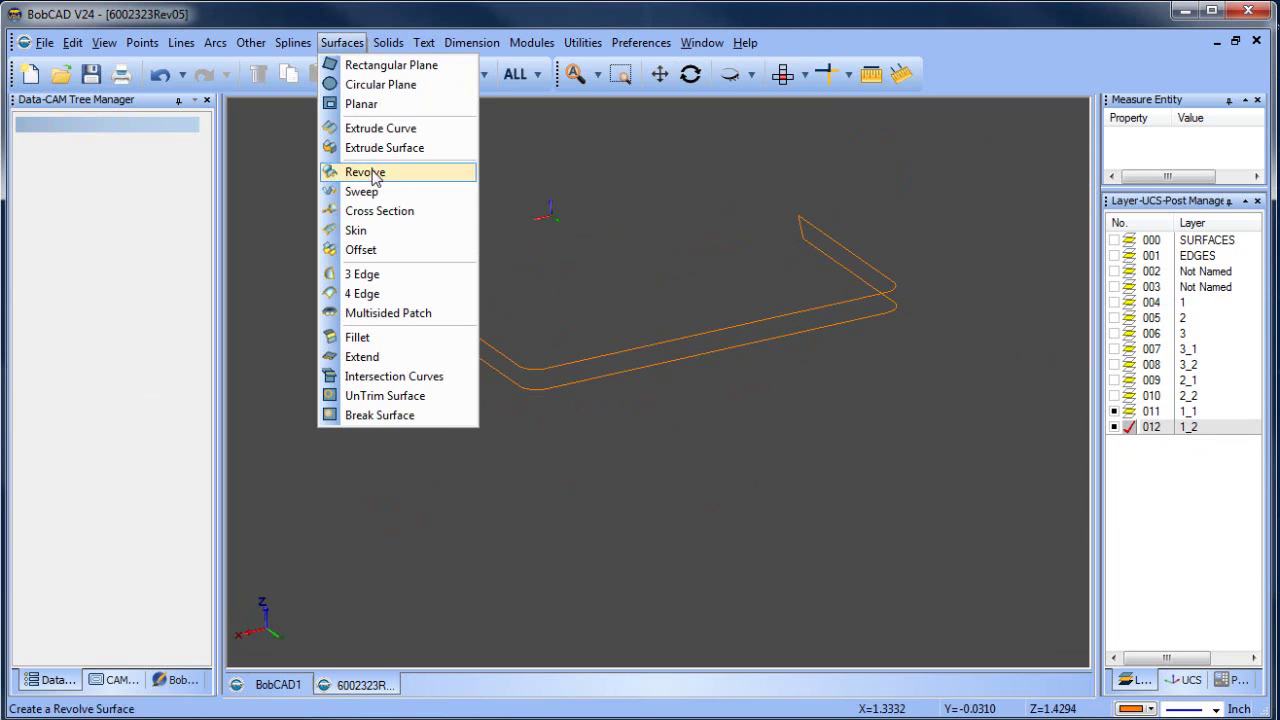
pyautogui.click(355, 234)
pyautogui.click(425, 308)
pyautogui.keyDown('shift'); pyautogui.click(424, 314); pyautogui.keyUp('shift')
pyautogui.scroll(2, 424, 314)
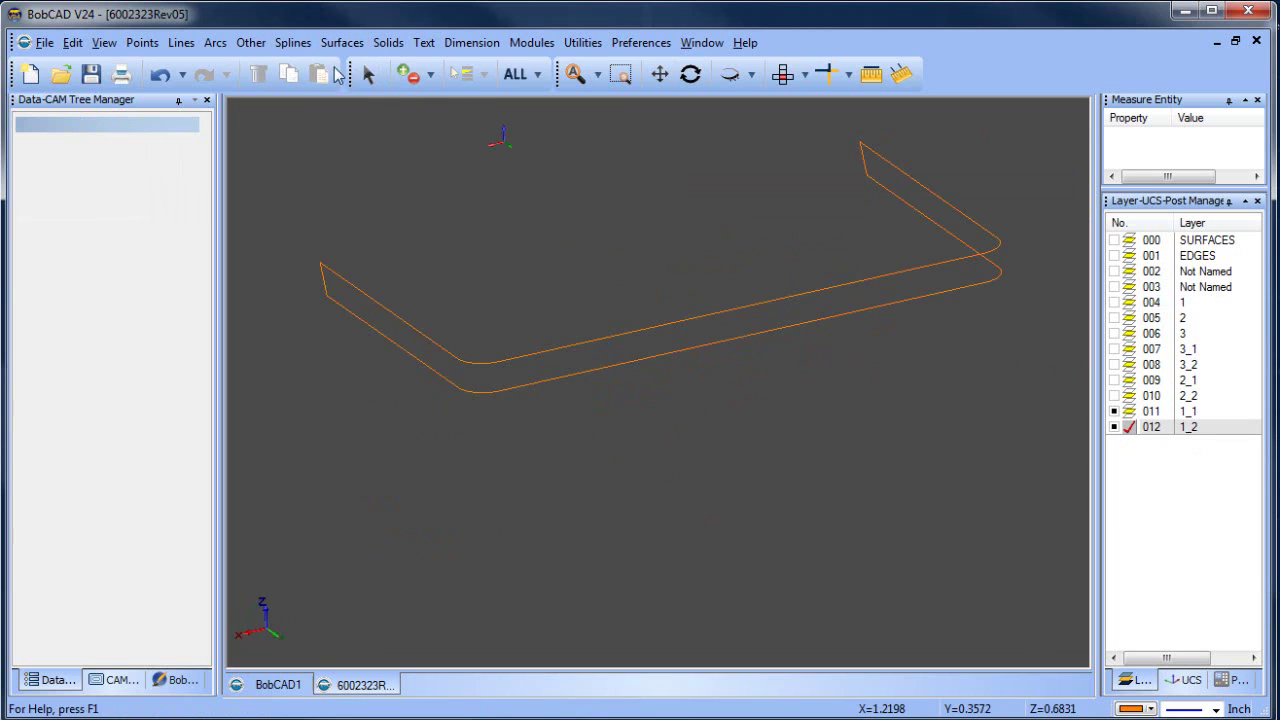
# - Restart Skin, pick both rail chains to create the lime-green U-shaped band, and inspect it
pyautogui.click(866, 160)
pyautogui.click(341, 42)
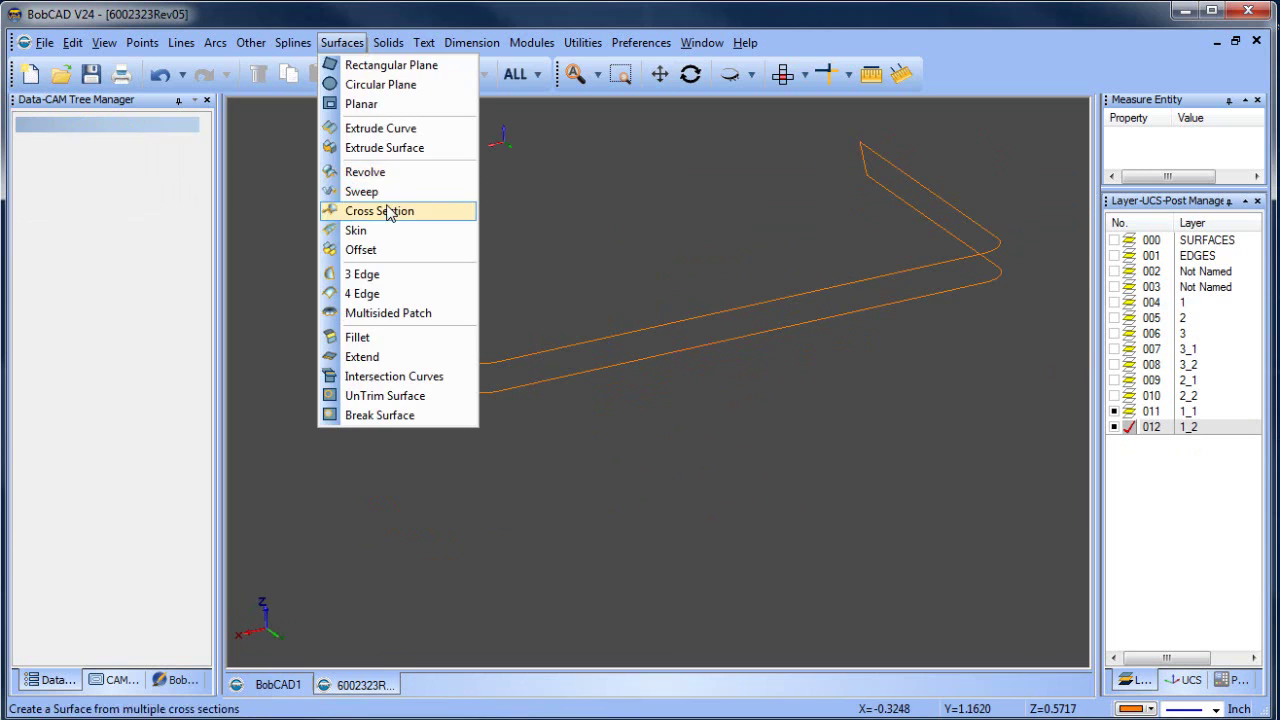
pyautogui.click(358, 230)
pyautogui.scroll(2, 310, 283)
pyautogui.click(335, 262)
pyautogui.keyDown('shift'); pyautogui.click(445, 178); pyautogui.keyUp('shift')
pyautogui.scroll(-3, 757, 237)
pyautogui.scroll(2, 657, 246)
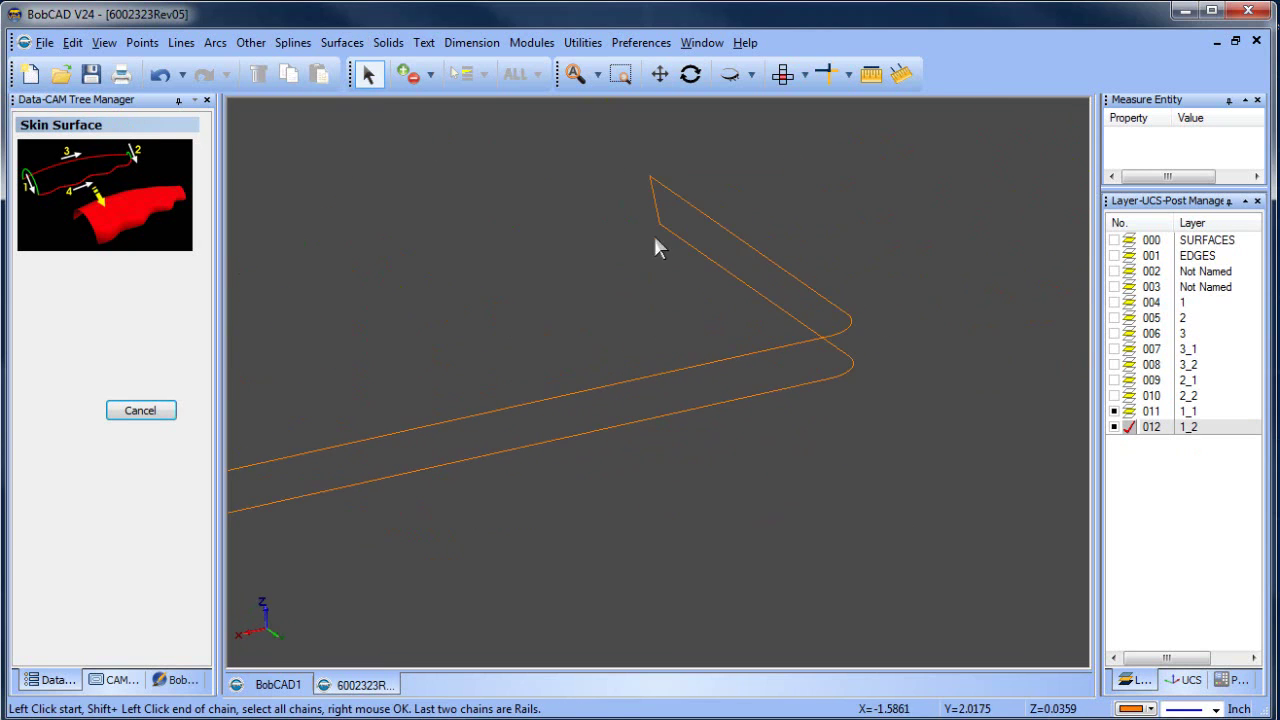
pyautogui.click(657, 246)
pyautogui.scroll(-2, 594, 263)
pyautogui.click(444, 410)
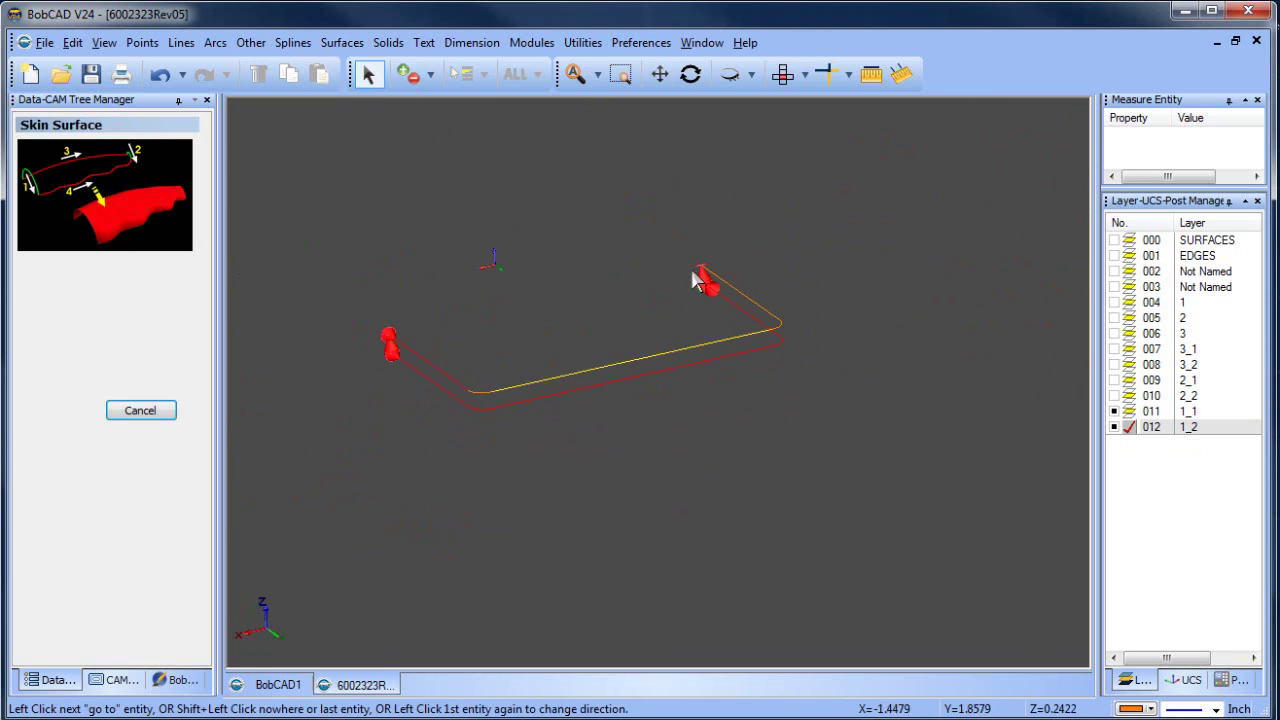
pyautogui.keyDown('shift'); pyautogui.click(702, 279); pyautogui.keyUp('shift')
pyautogui.rightClick(779, 234)
pyautogui.click(826, 267)
pyautogui.moveTo(740, 397); pyautogui.dragTo(648, 431, button='middle')
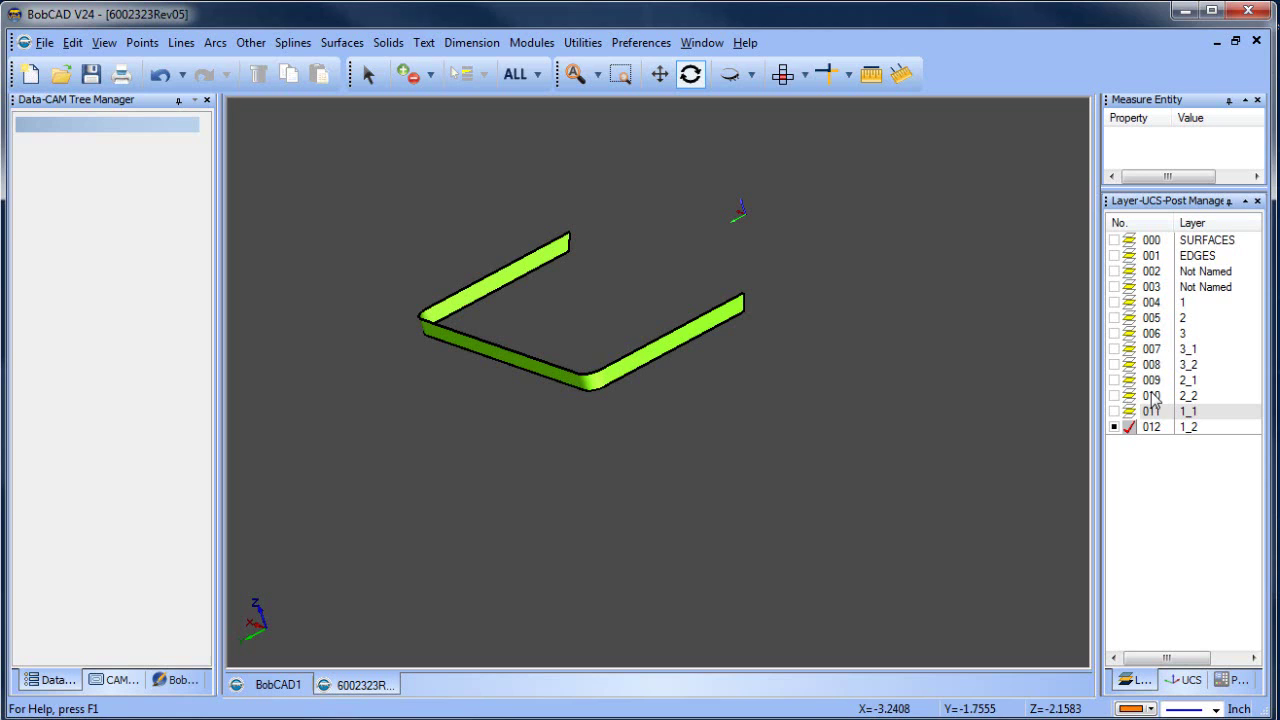
# - Recolour the new U-shaped skin band cyan via Modify Attributes > Color
pyautogui.click(368, 74)
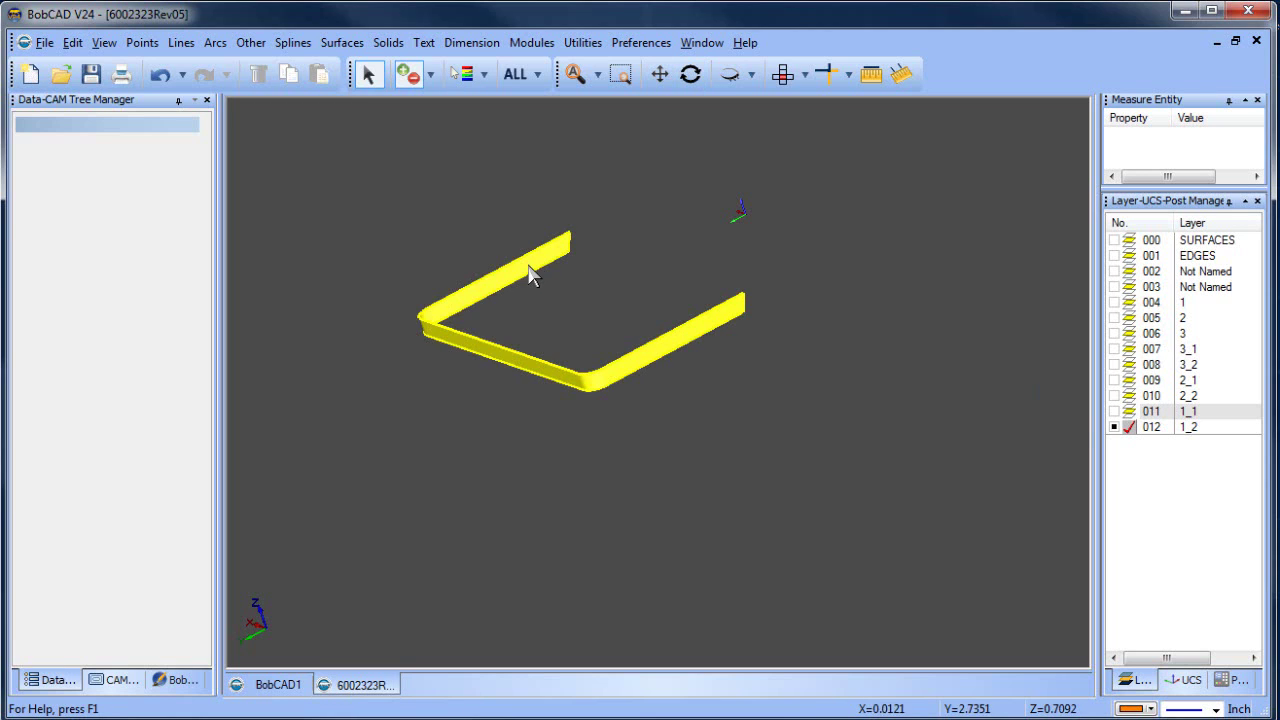
pyautogui.click(530, 272)
pyautogui.rightClick(672, 244)
pyautogui.moveTo(760, 409)
pyautogui.click(902, 411)
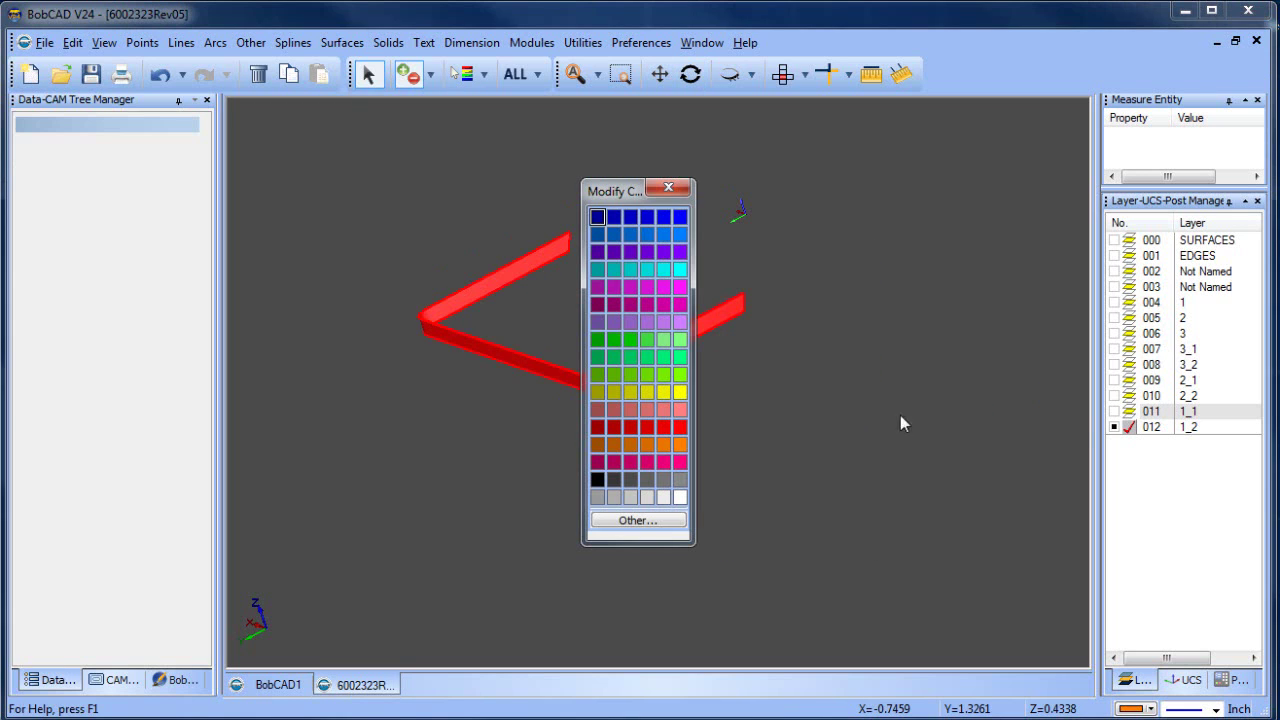
pyautogui.click(680, 272)
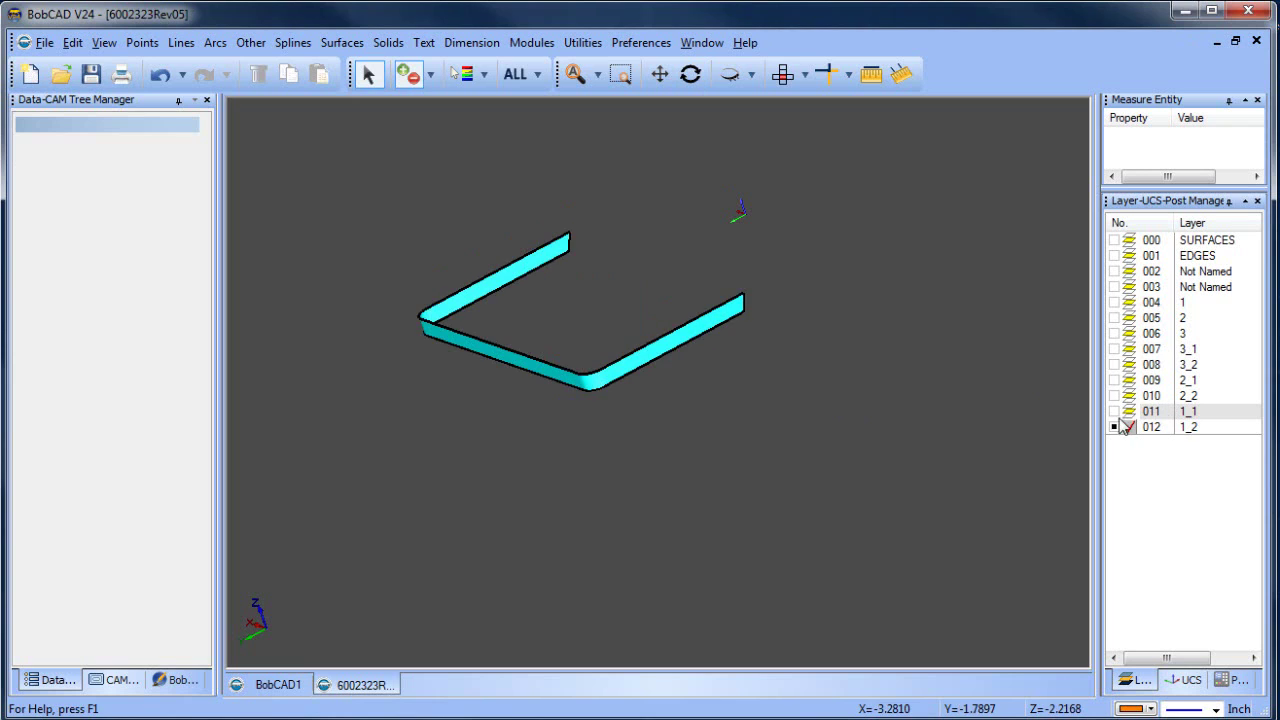
# - Show layers 2_2, 3_2, 003 and the green top surface layer 002
pyautogui.click(1114, 396)
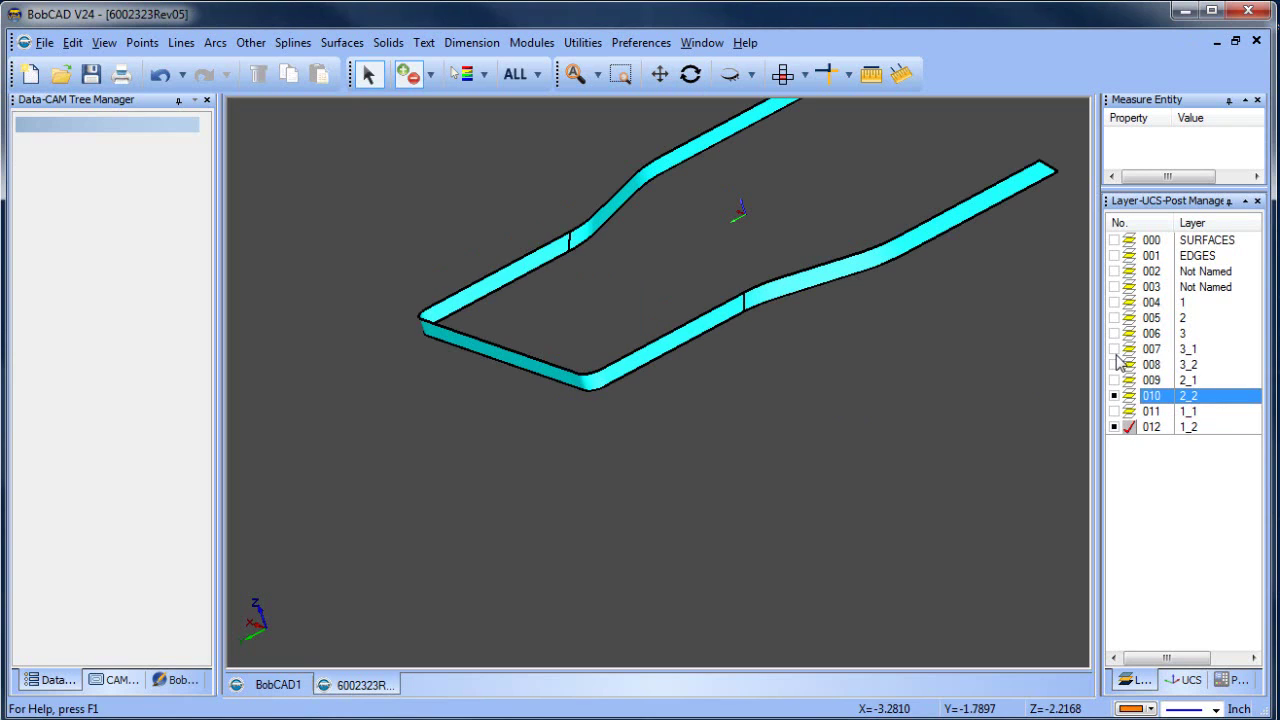
pyautogui.click(1114, 365)
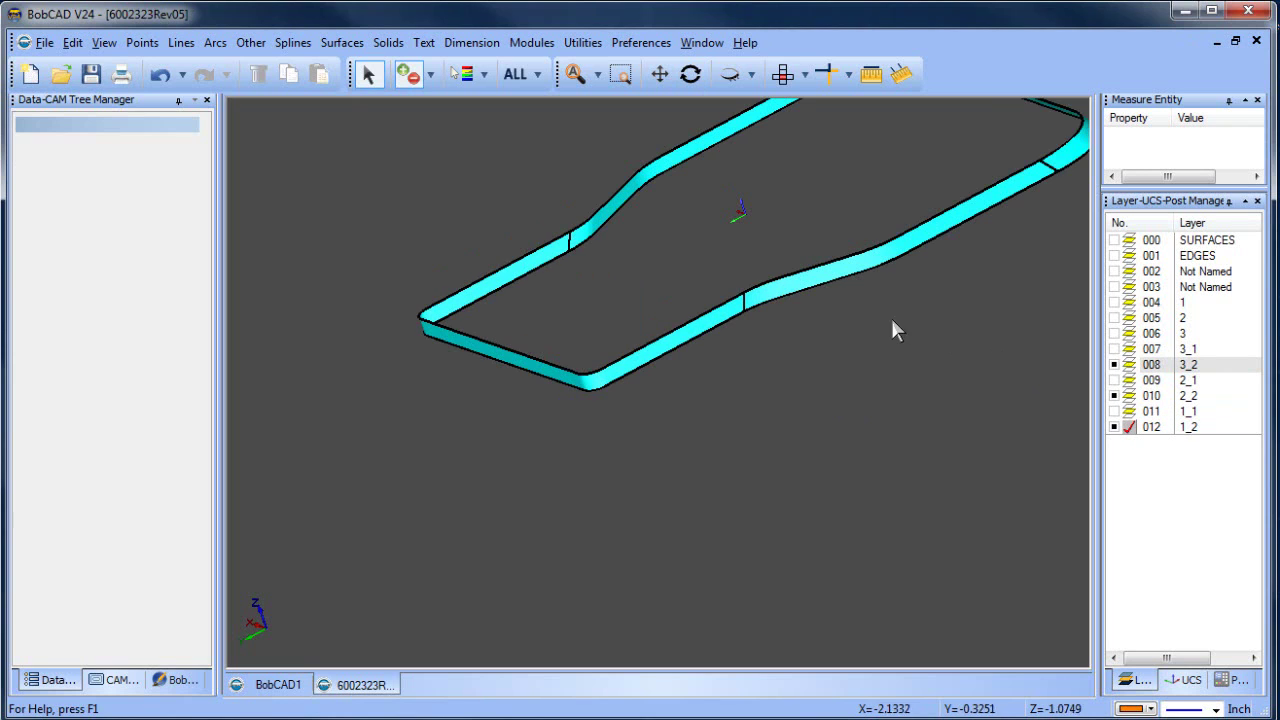
pyautogui.scroll(-3, 891, 318)
pyautogui.moveTo(866, 368); pyautogui.dragTo(791, 431, button='middle')
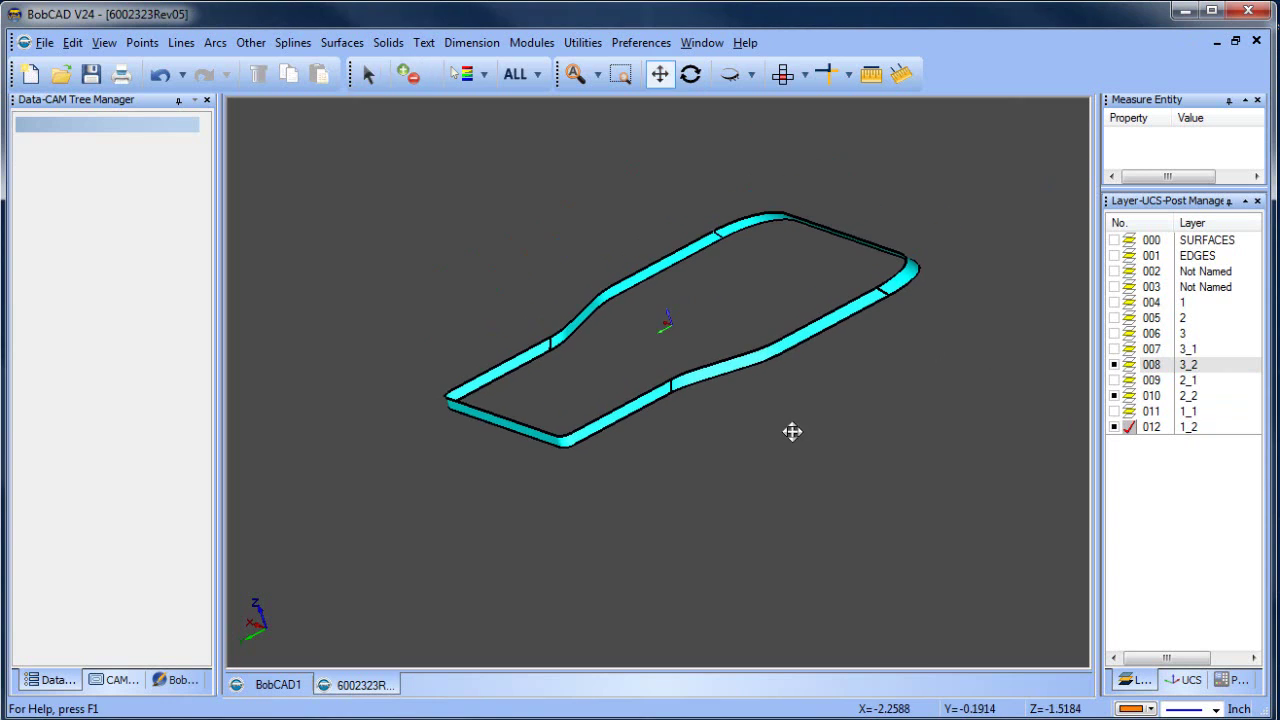
pyautogui.click(1114, 288)
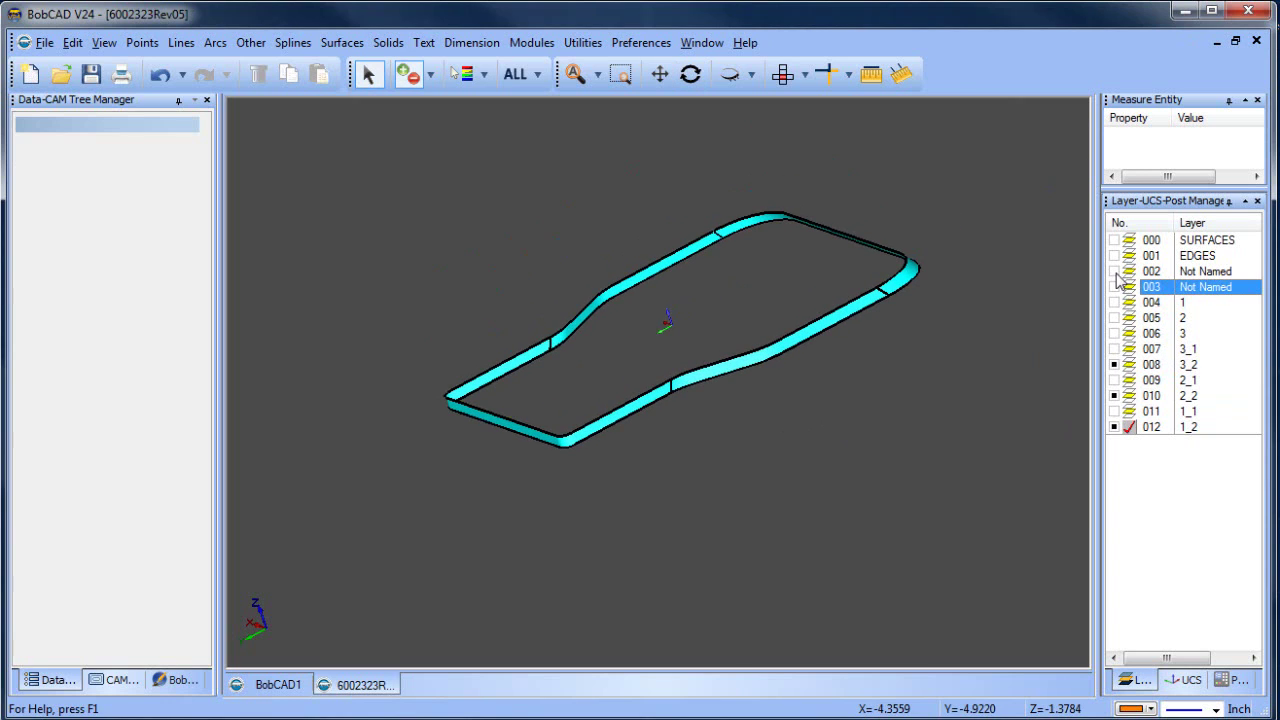
pyautogui.click(1114, 271)
pyautogui.scroll(2, 682, 435)
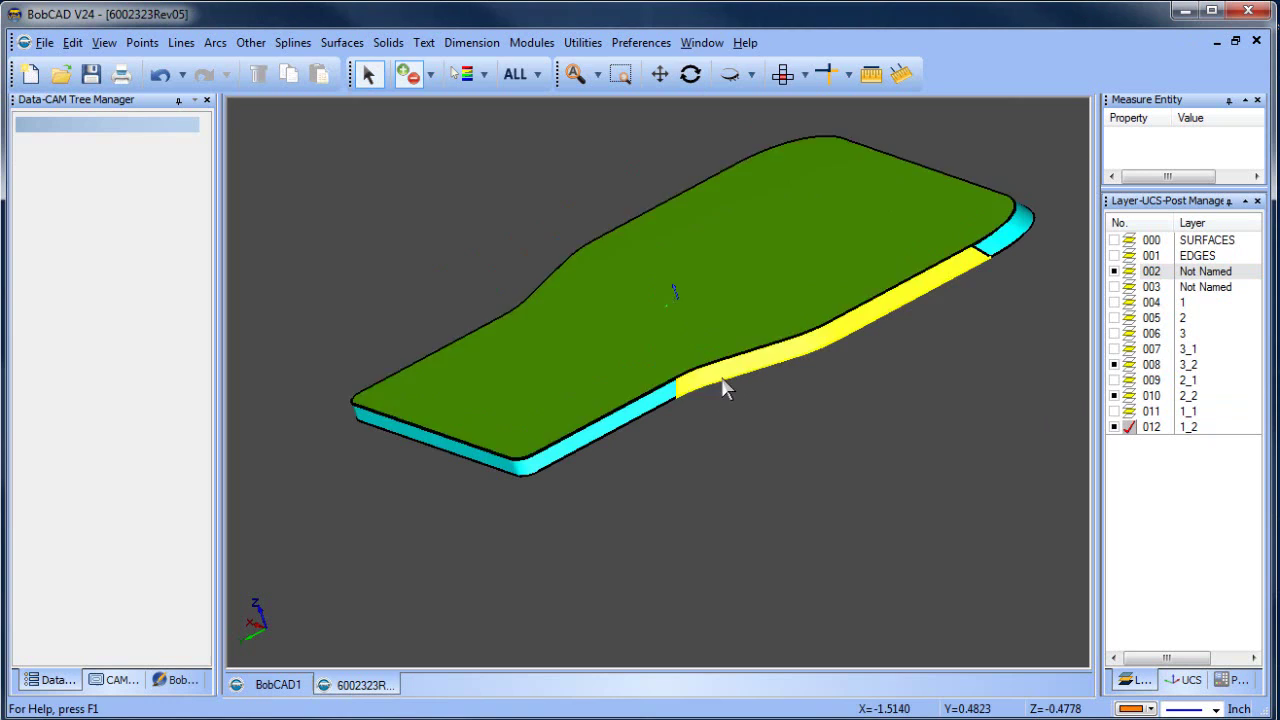
# - Inspect the part in Left view, then hide top surface layer 002
pyautogui.click(804, 74)
pyautogui.click(815, 194)
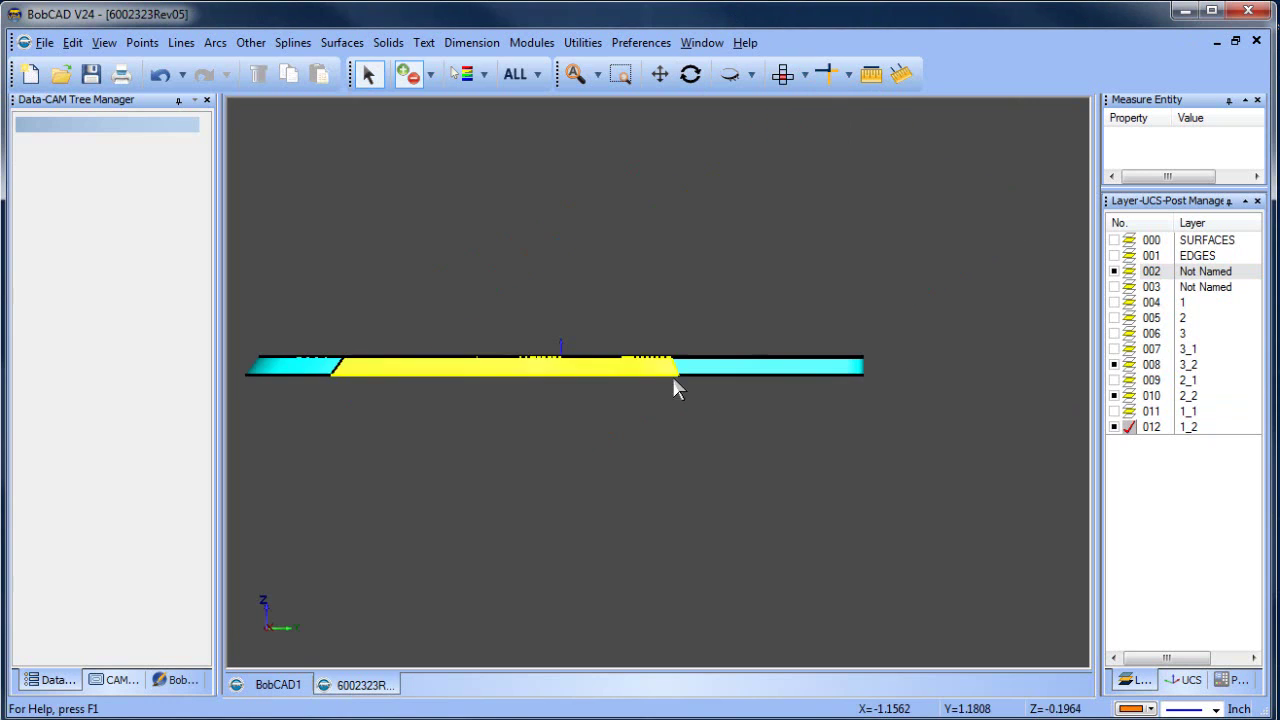
pyautogui.scroll(5, 675, 388)
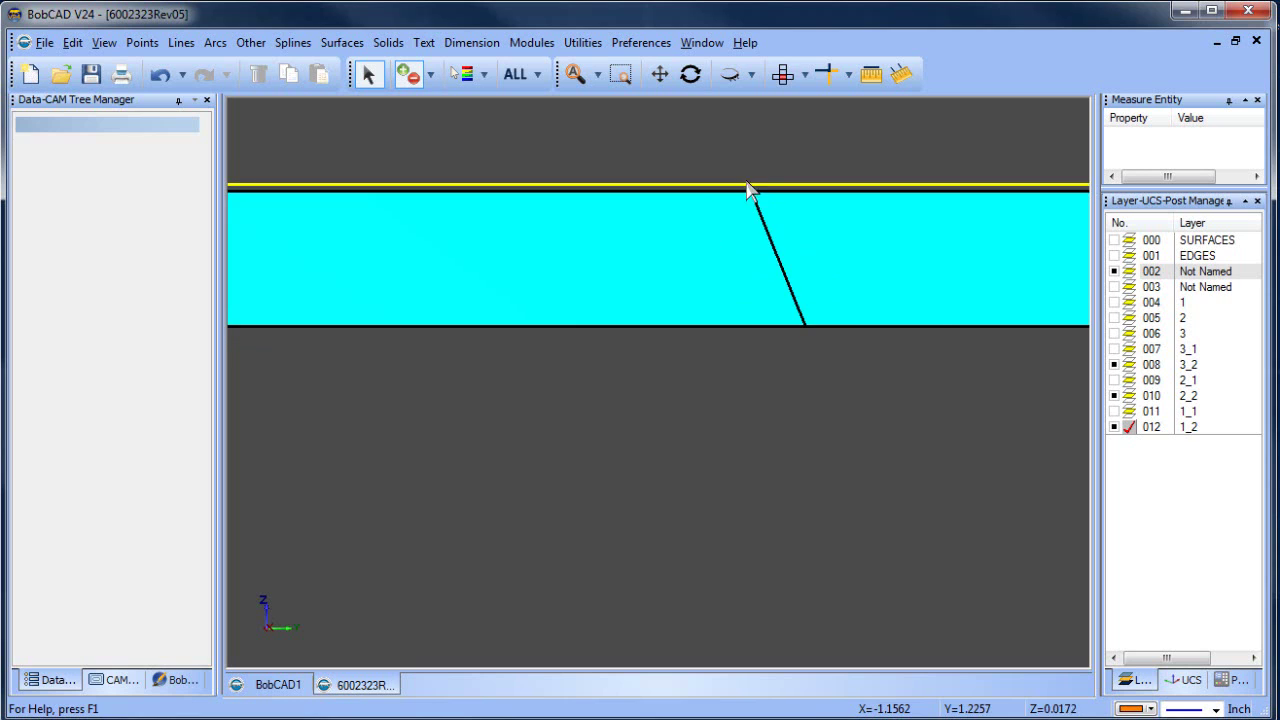
pyautogui.scroll(-1, 731, 327)
pyautogui.scroll(-3, 731, 327)
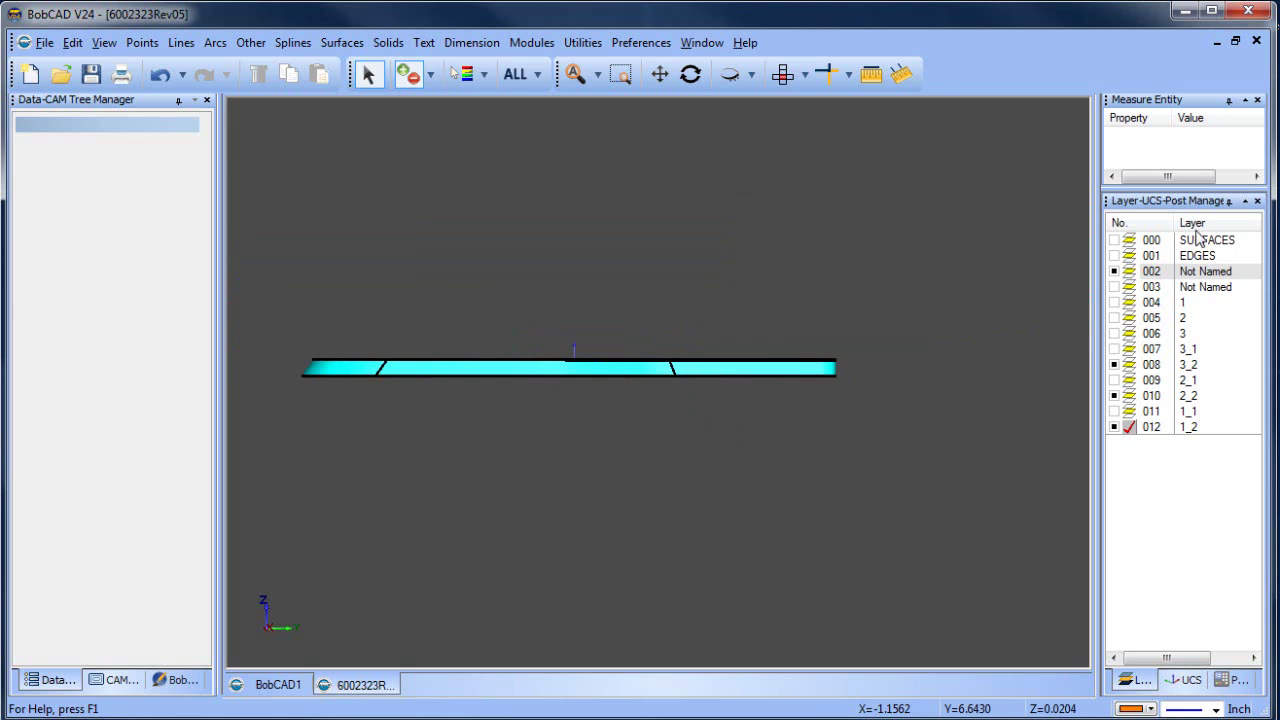
pyautogui.click(1112, 271)
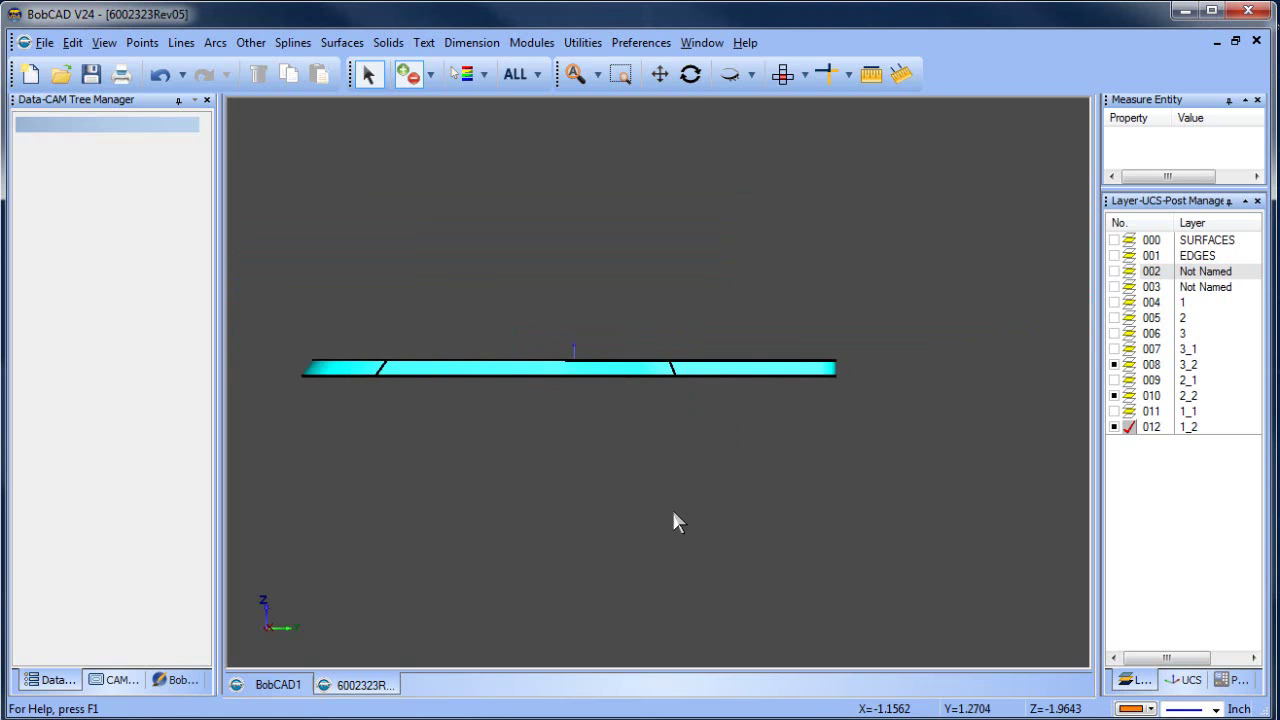
pyautogui.click(690, 73)
pyautogui.moveTo(686, 263)
pyautogui.mouseDown()
pyautogui.moveTo(660, 297)
pyautogui.moveTo(683, 287)
pyautogui.mouseUp()
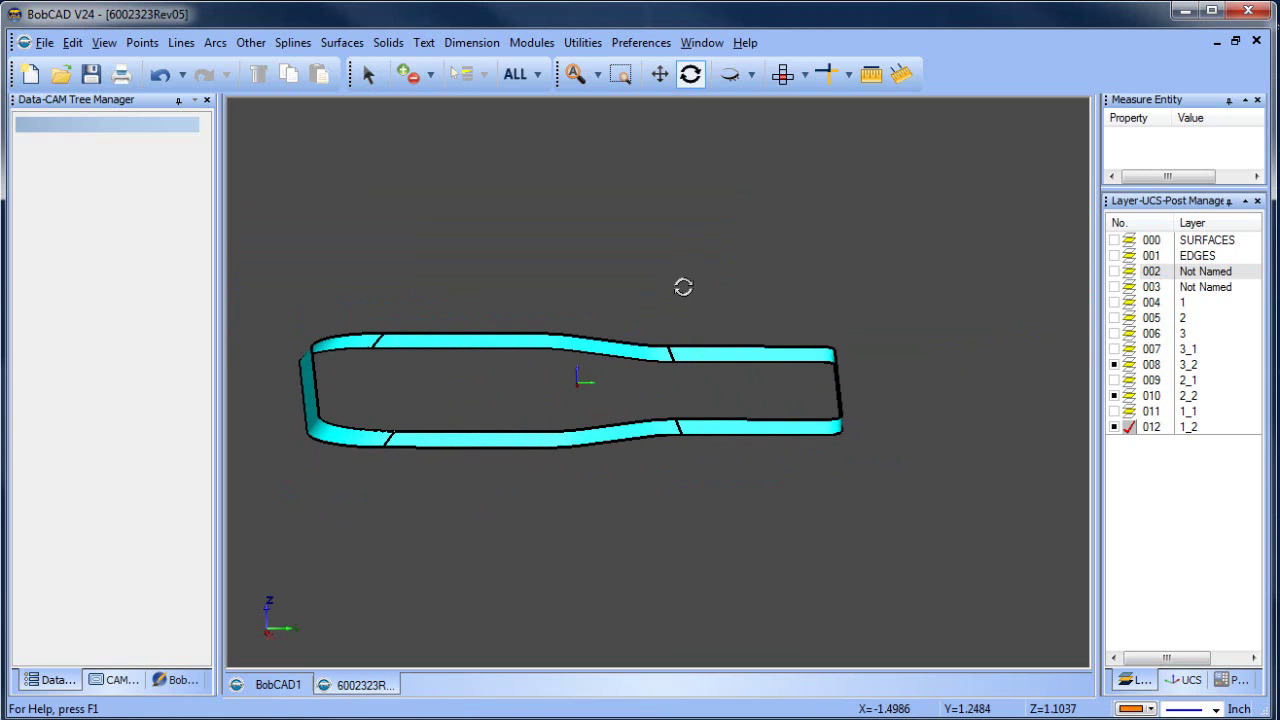
pyautogui.click(340, 44)
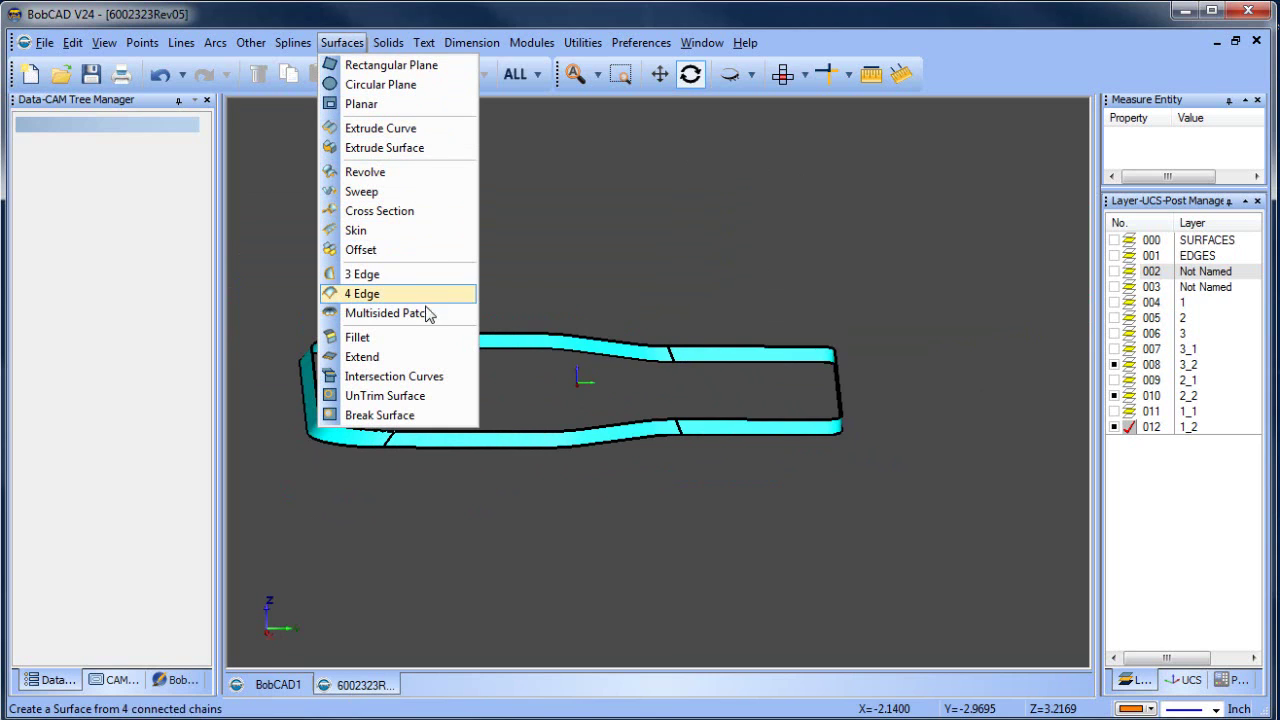
pyautogui.click(420, 357)
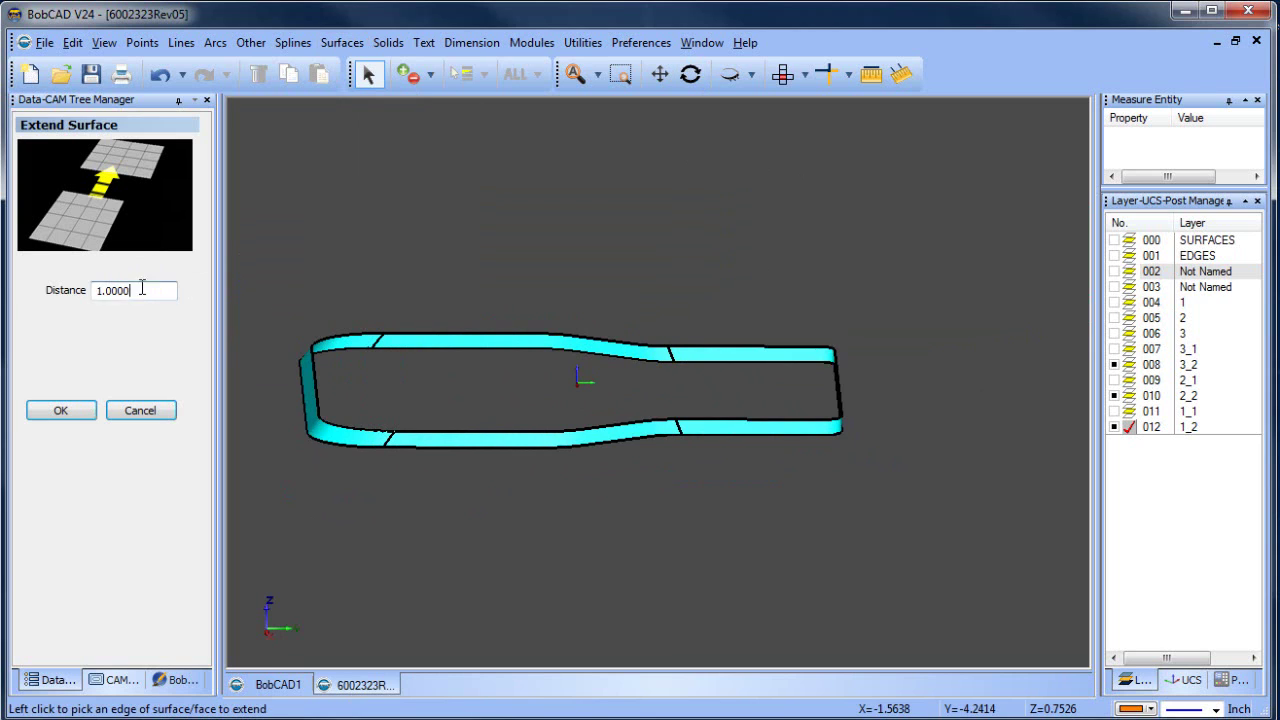
pyautogui.doubleClick(142, 289)
pyautogui.write('.05')
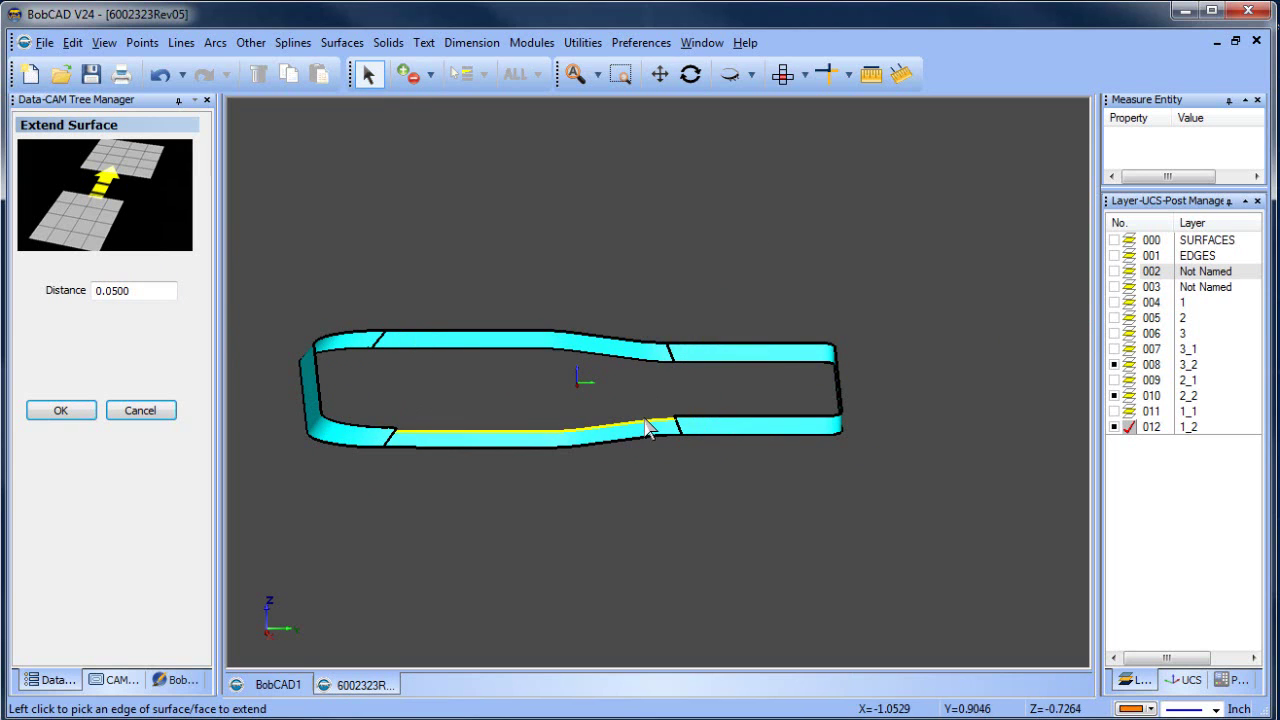
# - Cancel the surface extension and inspect the cyan side-wall band close up
pyautogui.rightClick(557, 219)
pyautogui.click(590, 249)
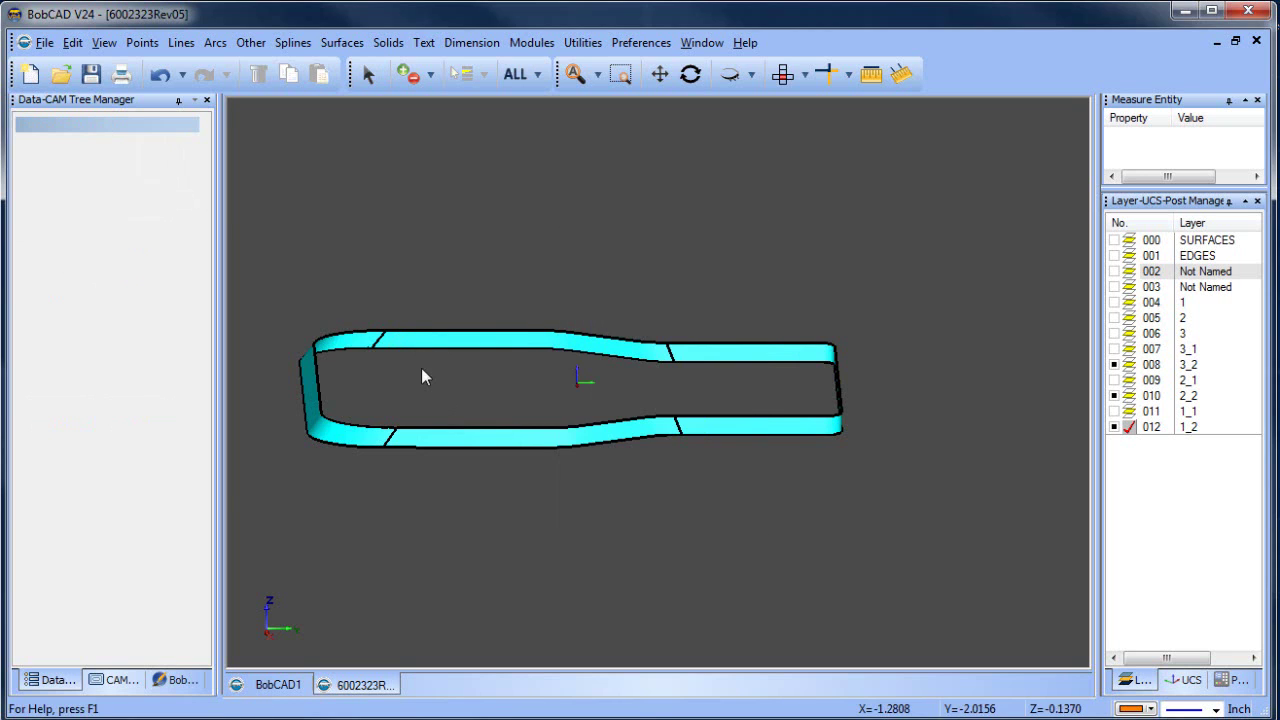
pyautogui.scroll(2, 400, 400)
pyautogui.scroll(-2, 385, 425)
pyautogui.scroll(4, 528, 430)
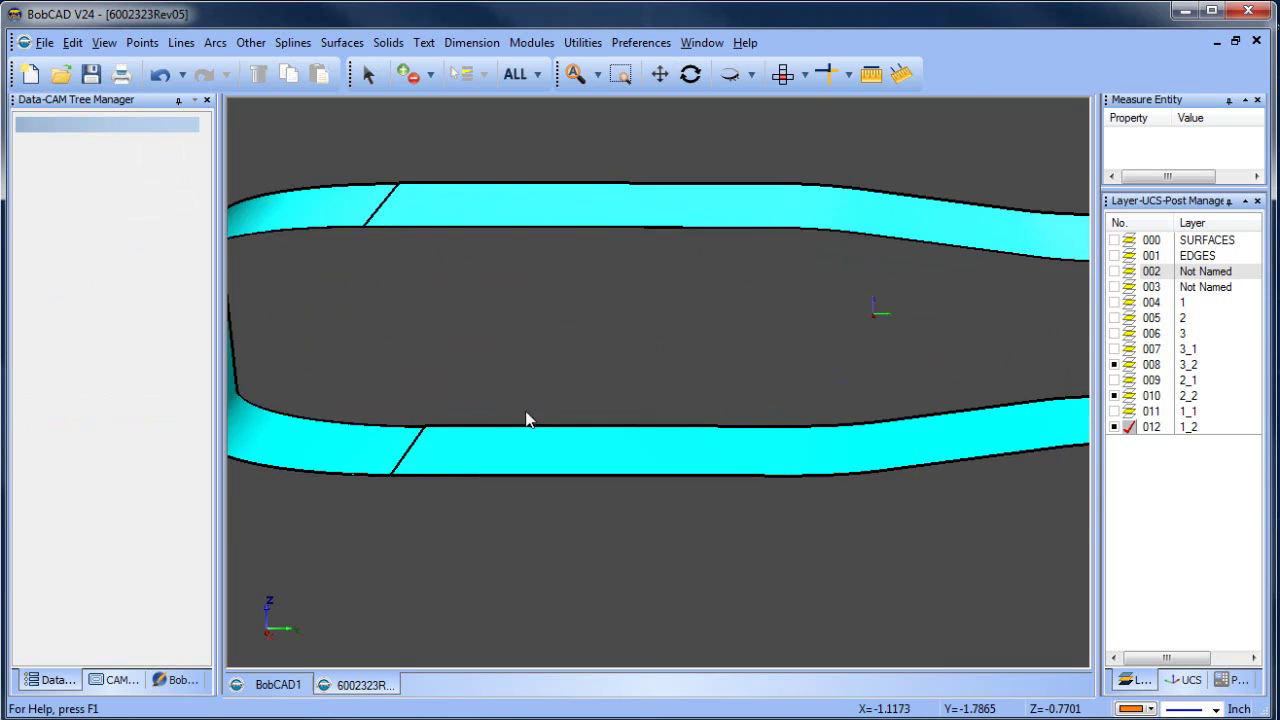
pyautogui.scroll(4, 457, 434)
pyautogui.moveTo(374, 391); pyautogui.dragTo(776, 385, button='middle')
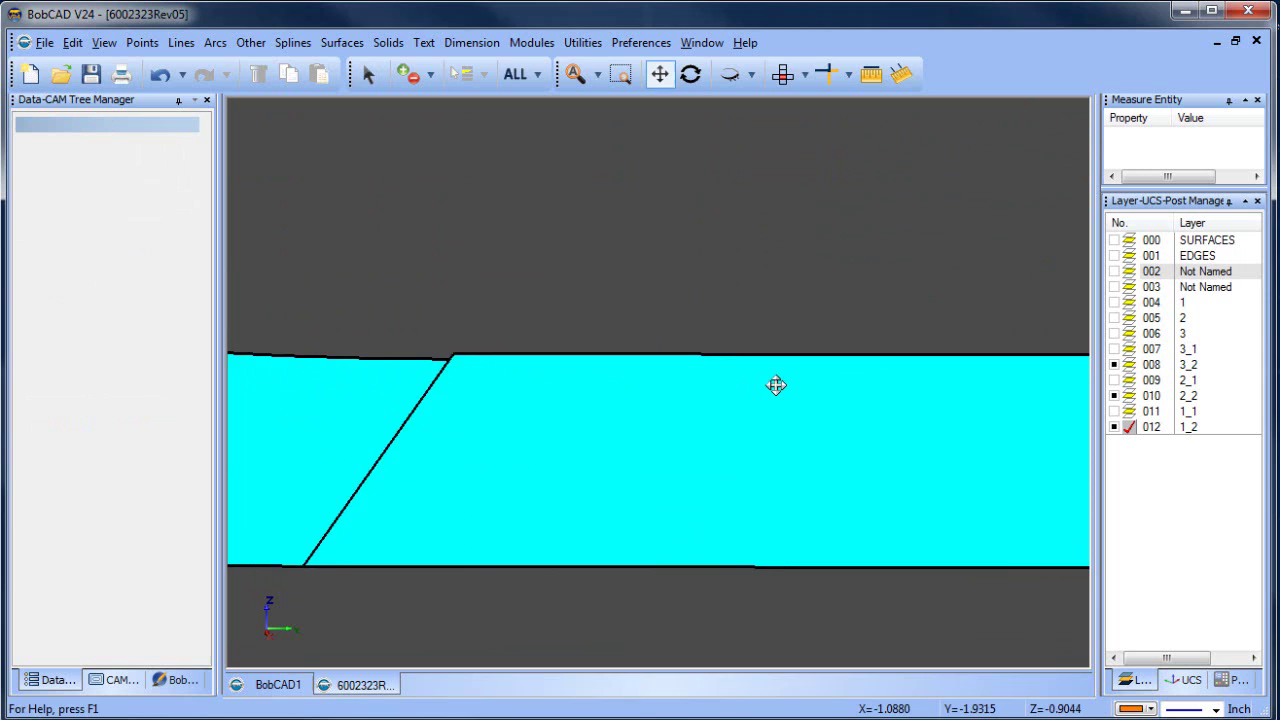
pyautogui.scroll(2, 565, 386)
pyautogui.scroll(-5, 408, 368)
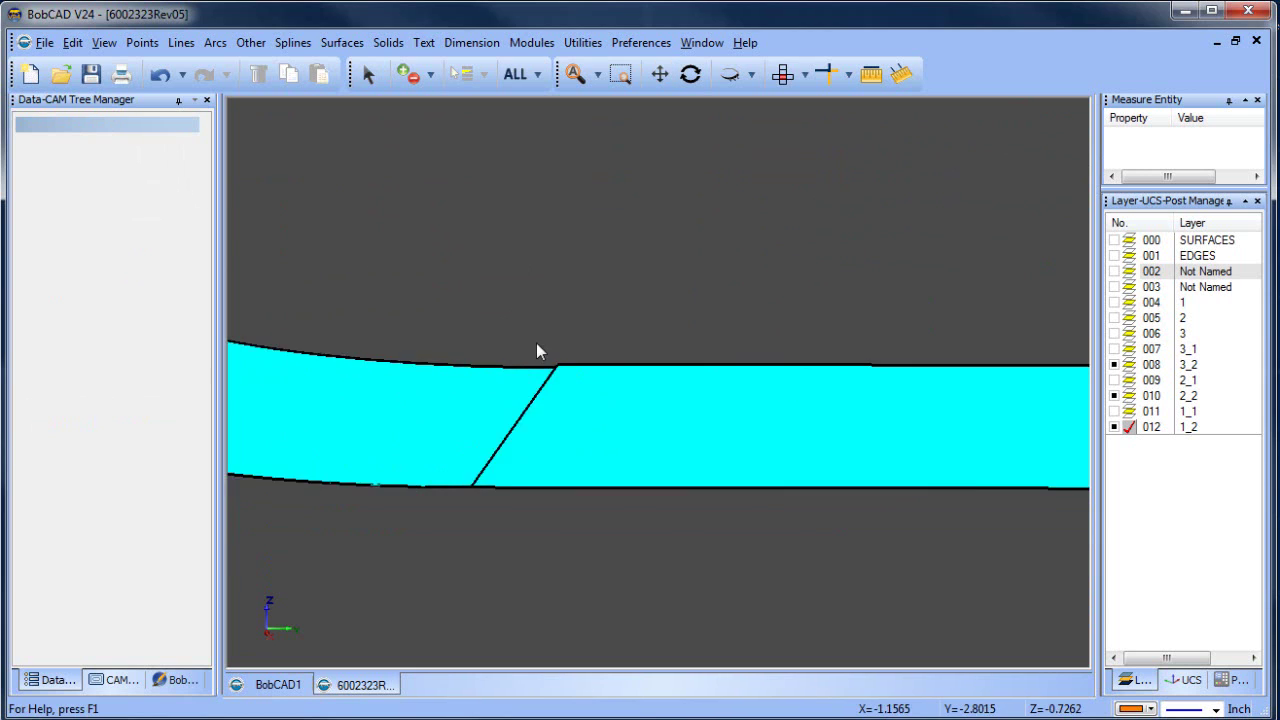
pyautogui.scroll(-2, 645, 378)
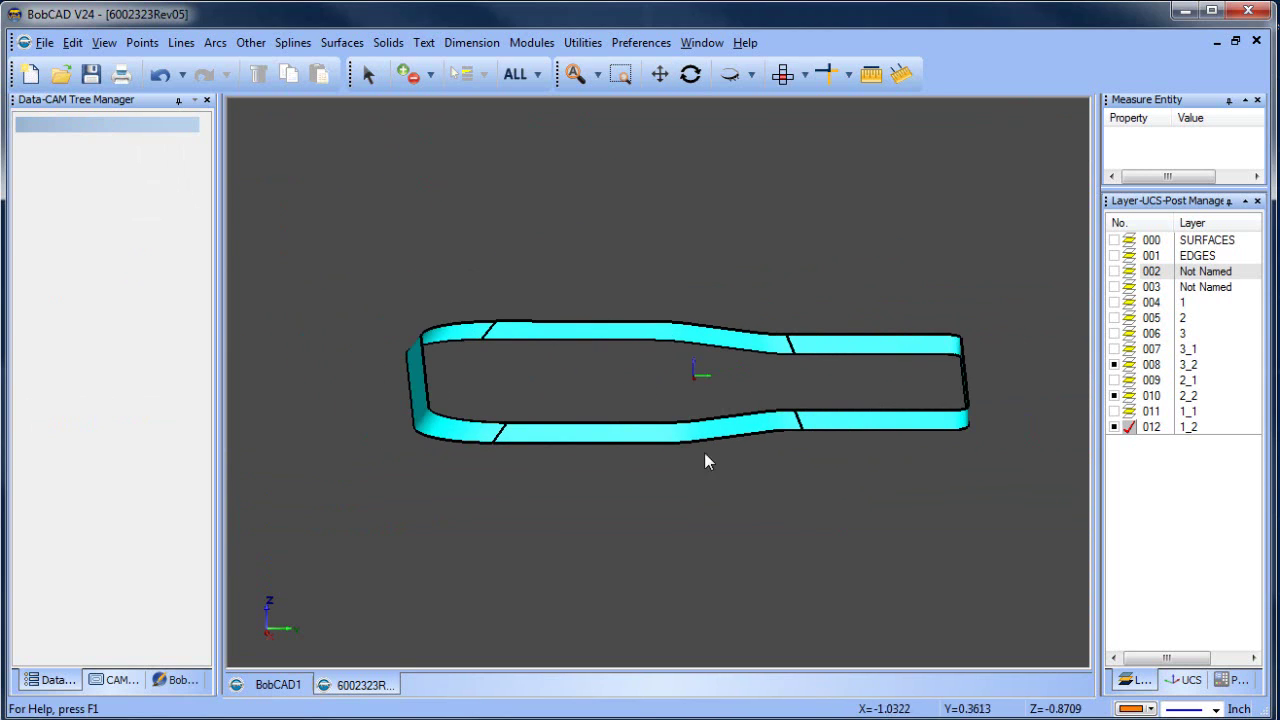
# - Turn off Thicken Exterior Line in the part display settings, apply it, and view the model tilted
pyautogui.click(641, 42)
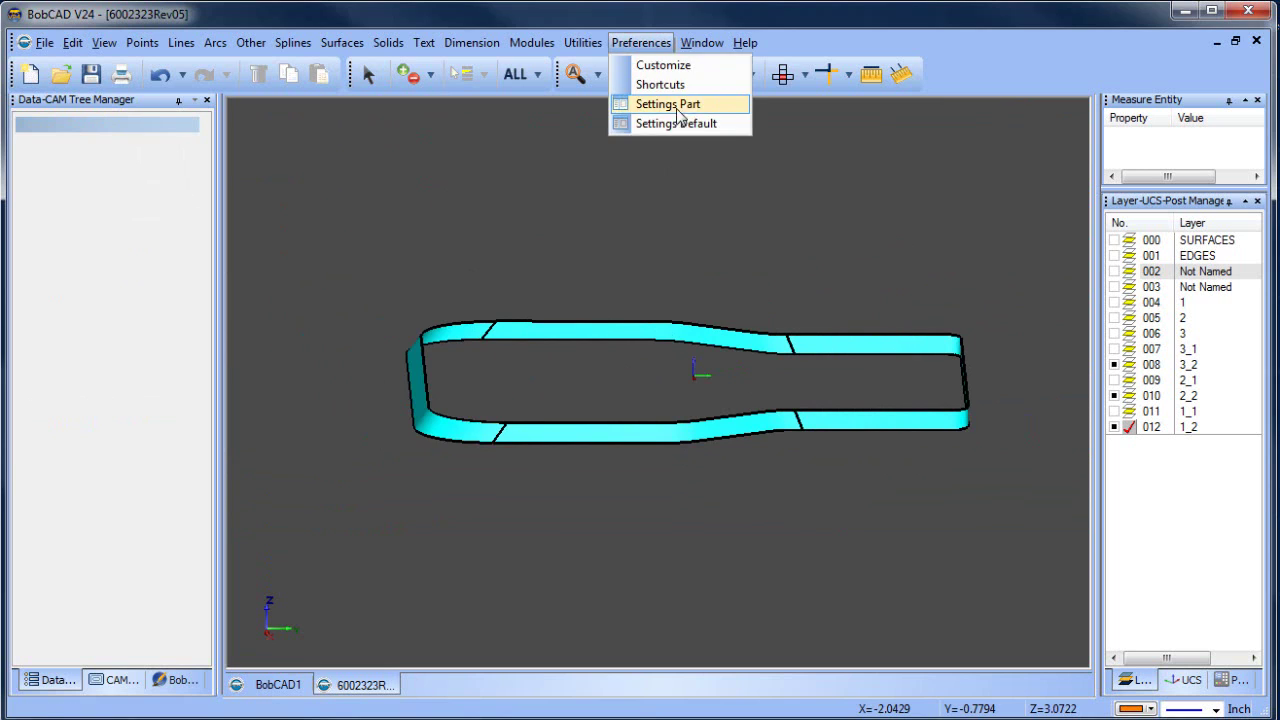
pyautogui.click(662, 105)
pyautogui.click(633, 458)
pyautogui.click(779, 575)
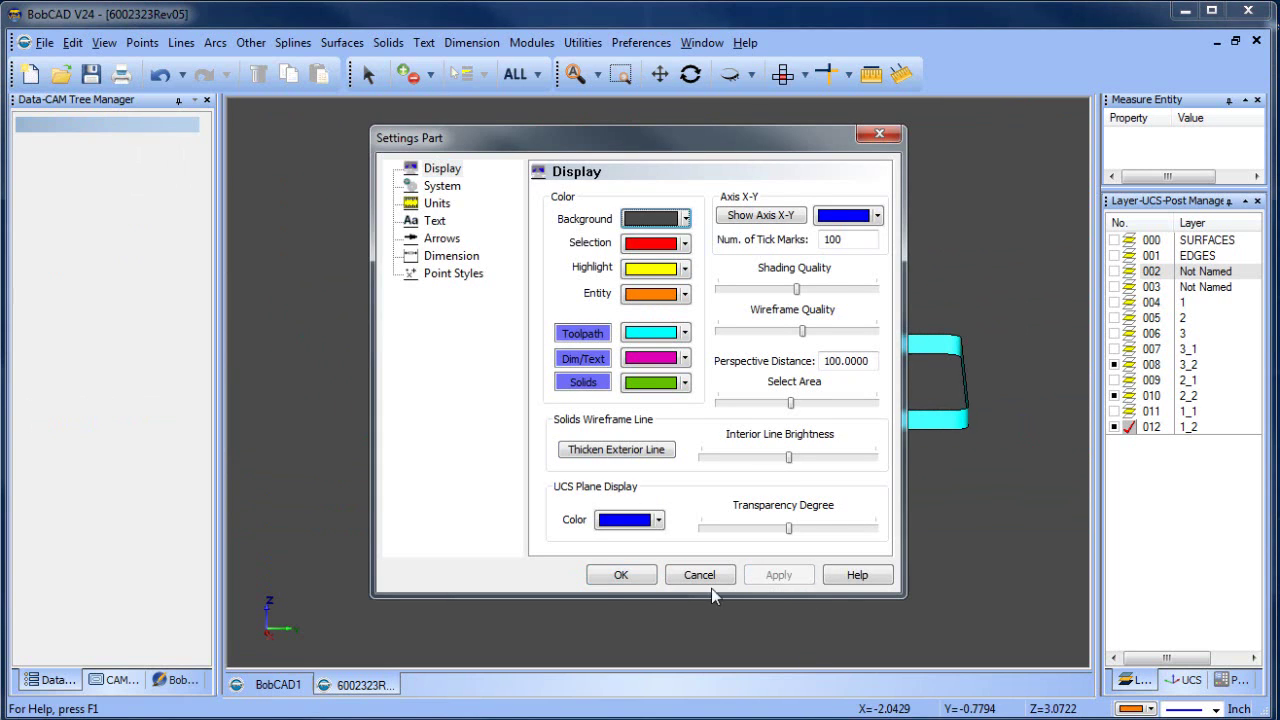
pyautogui.click(621, 575)
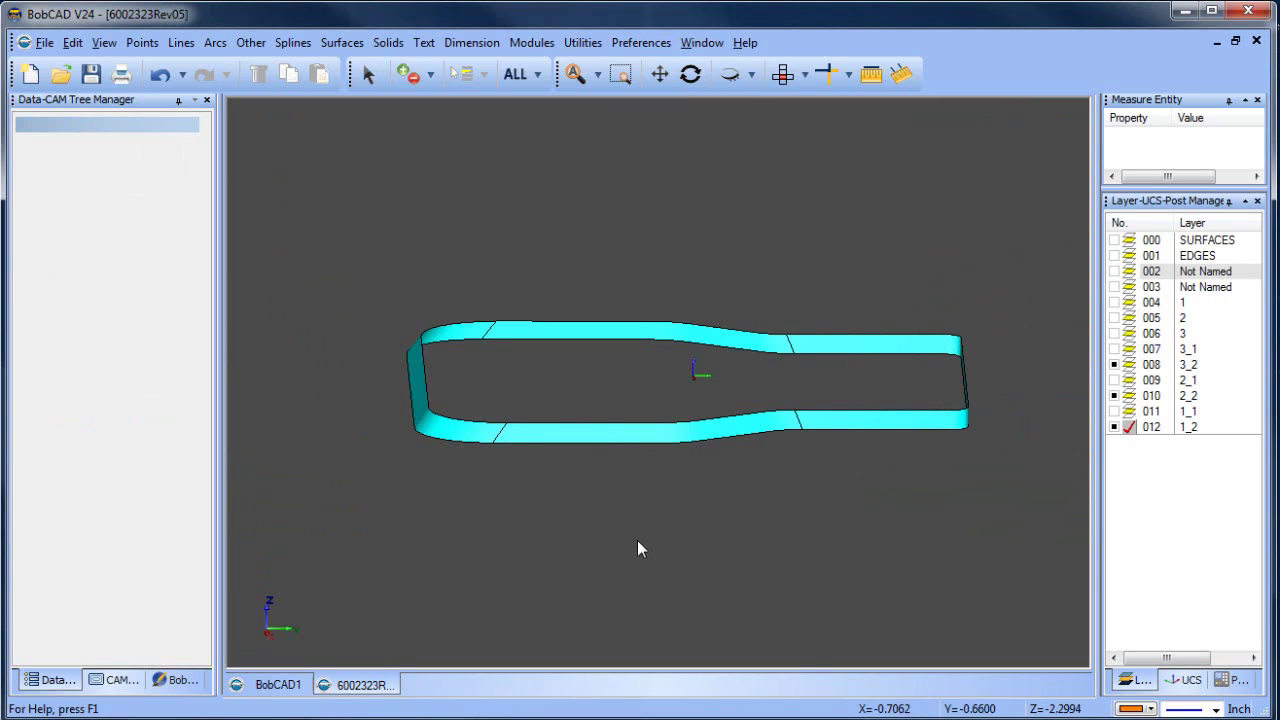
pyautogui.moveTo(638, 541); pyautogui.dragTo(751, 449, button='middle')
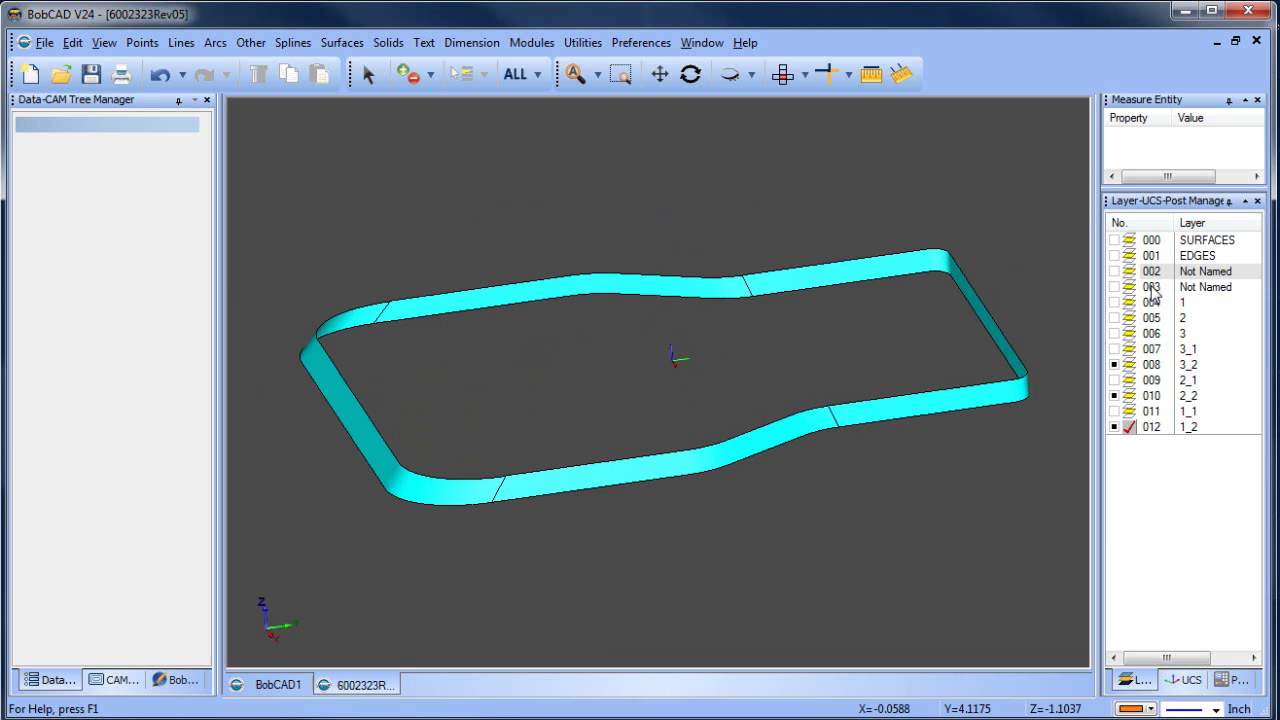
# - Show the green top surface layer 002 and orbit to a near top-down view
pyautogui.click(1114, 271)
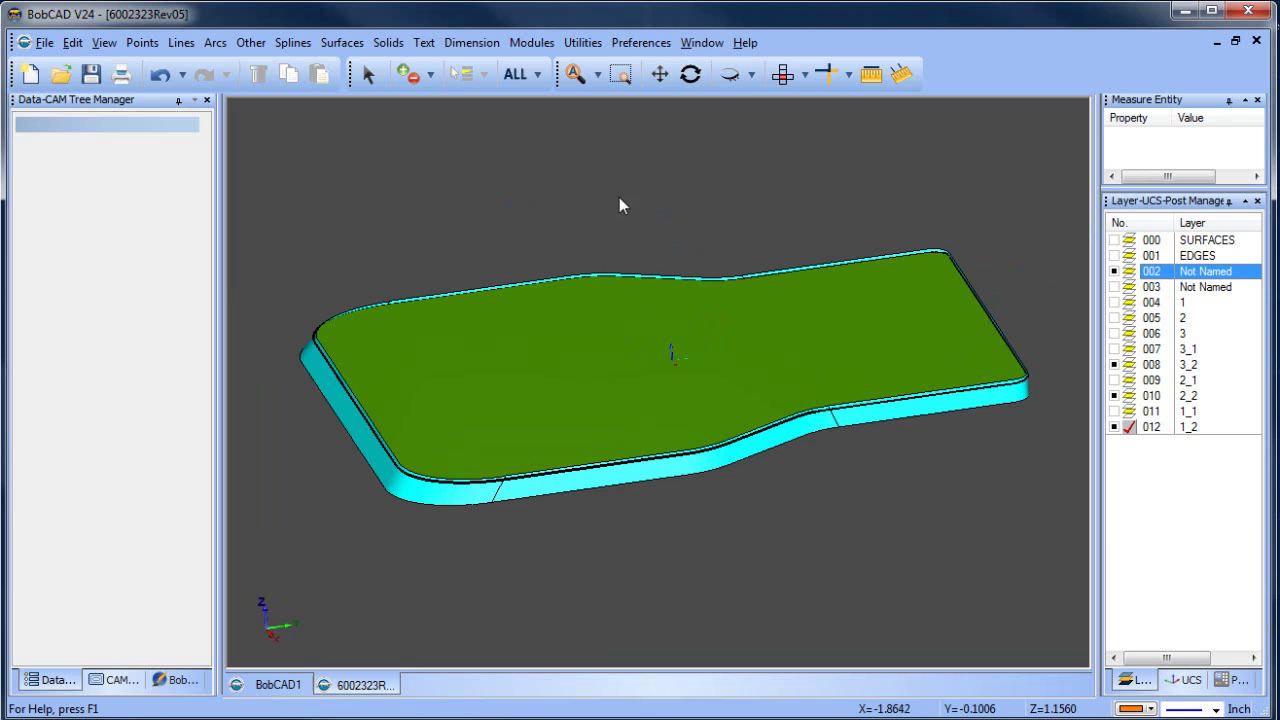
pyautogui.click(690, 74)
pyautogui.moveTo(686, 323)
pyautogui.mouseDown()
pyautogui.moveTo(694, 414)
pyautogui.moveTo(694, 311)
pyautogui.moveTo(686, 291)
pyautogui.moveTo(666, 300)
pyautogui.moveTo(691, 321)
pyautogui.mouseUp()
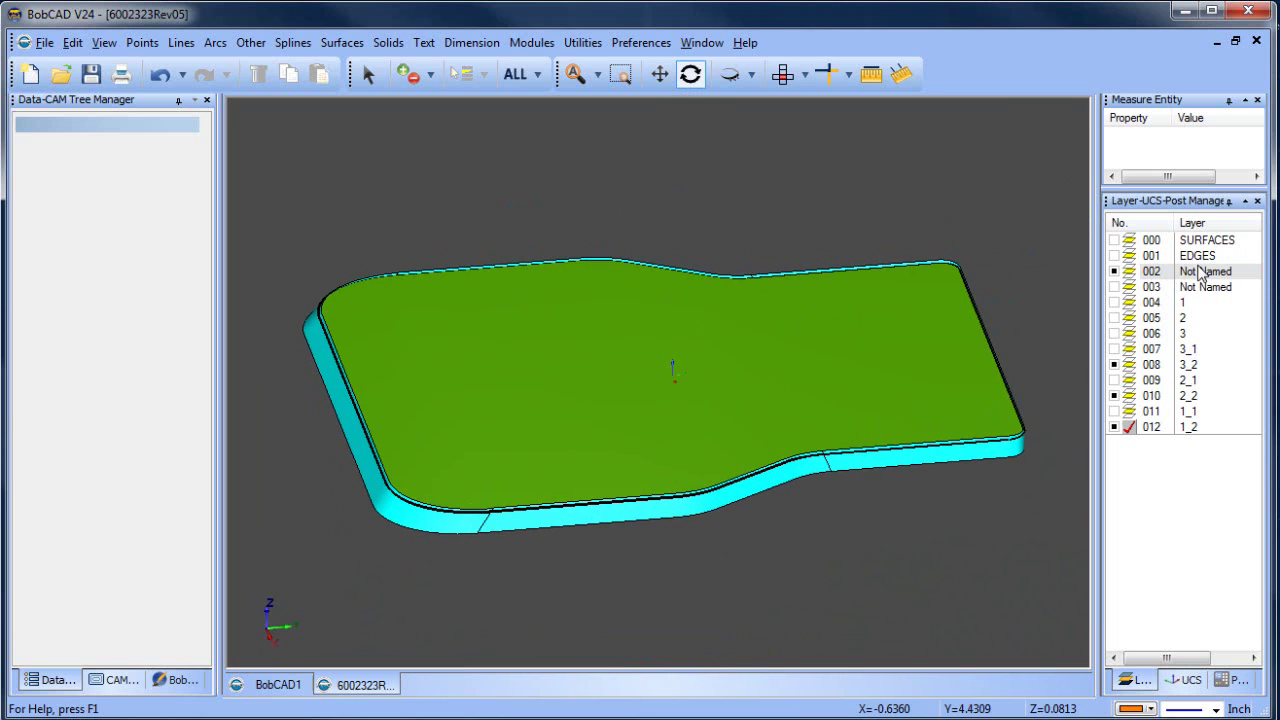
# - Make layer 002 current and hide the side-wall layers 3_2, 2_2 and 1_2
pyautogui.click(1130, 272)
pyautogui.click(1115, 365)
pyautogui.click(1115, 396)
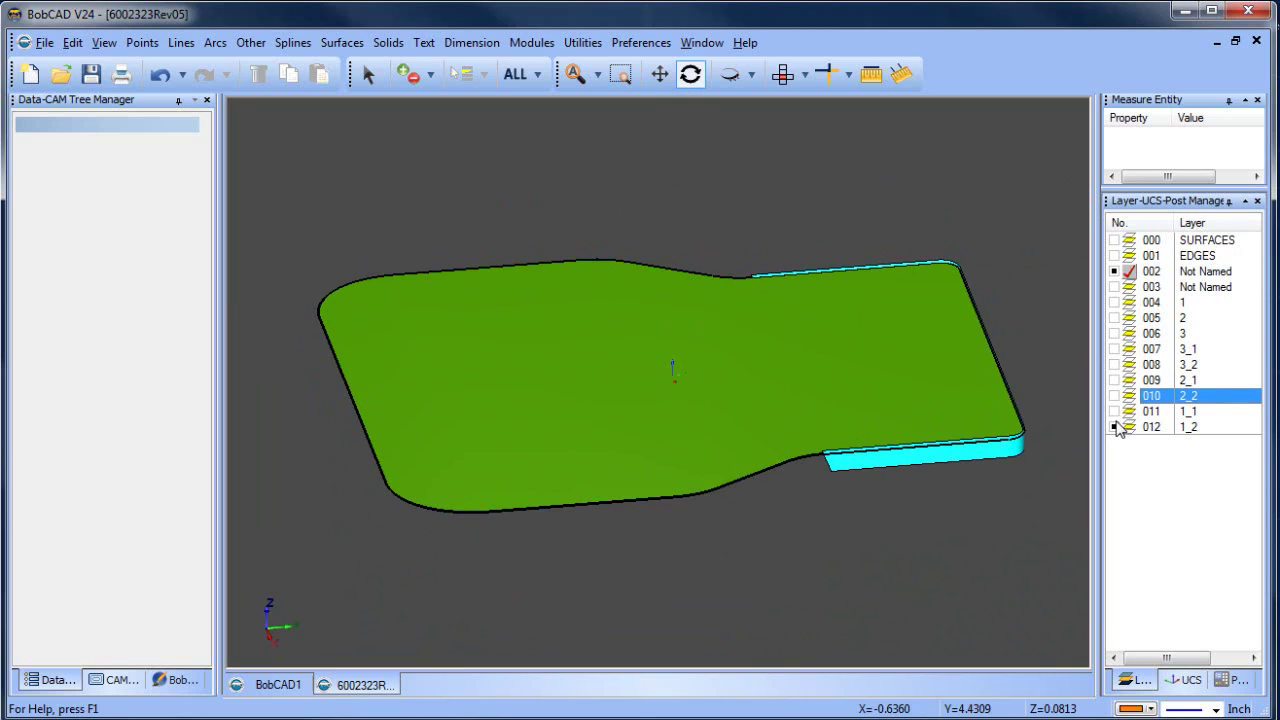
pyautogui.click(1116, 428)
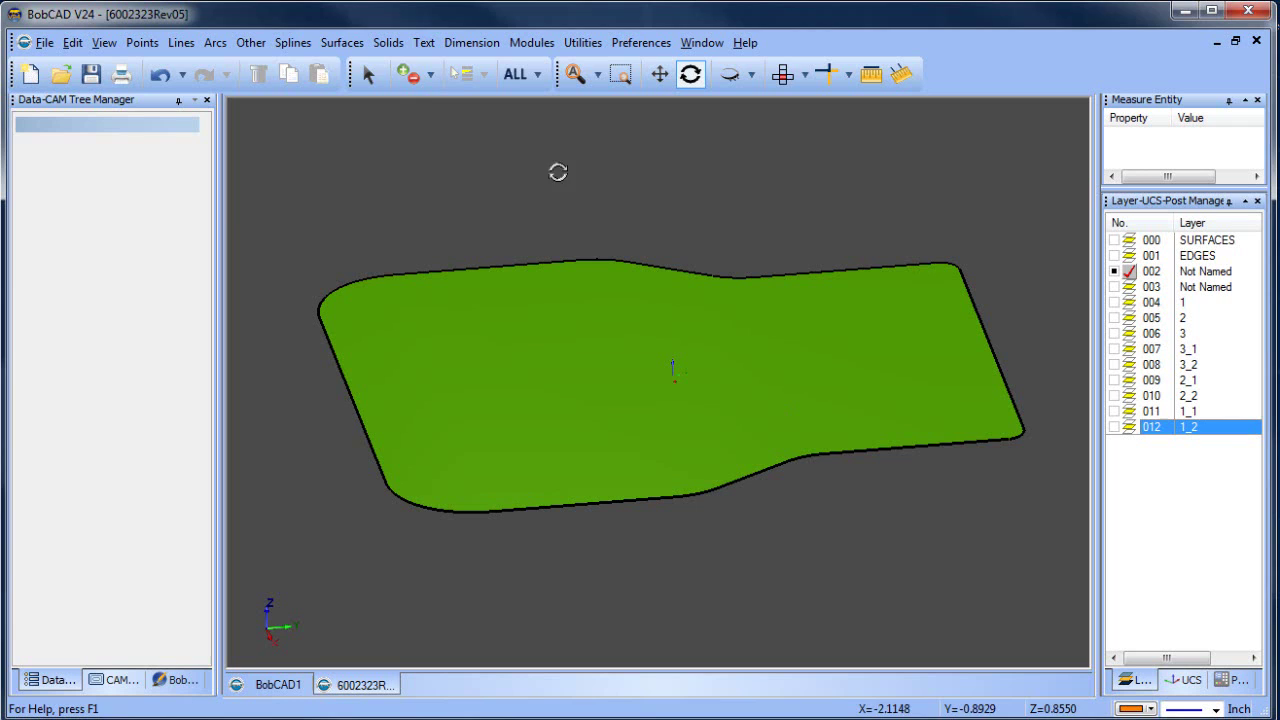
pyautogui.click(293, 42)
pyautogui.moveTo(350, 50)
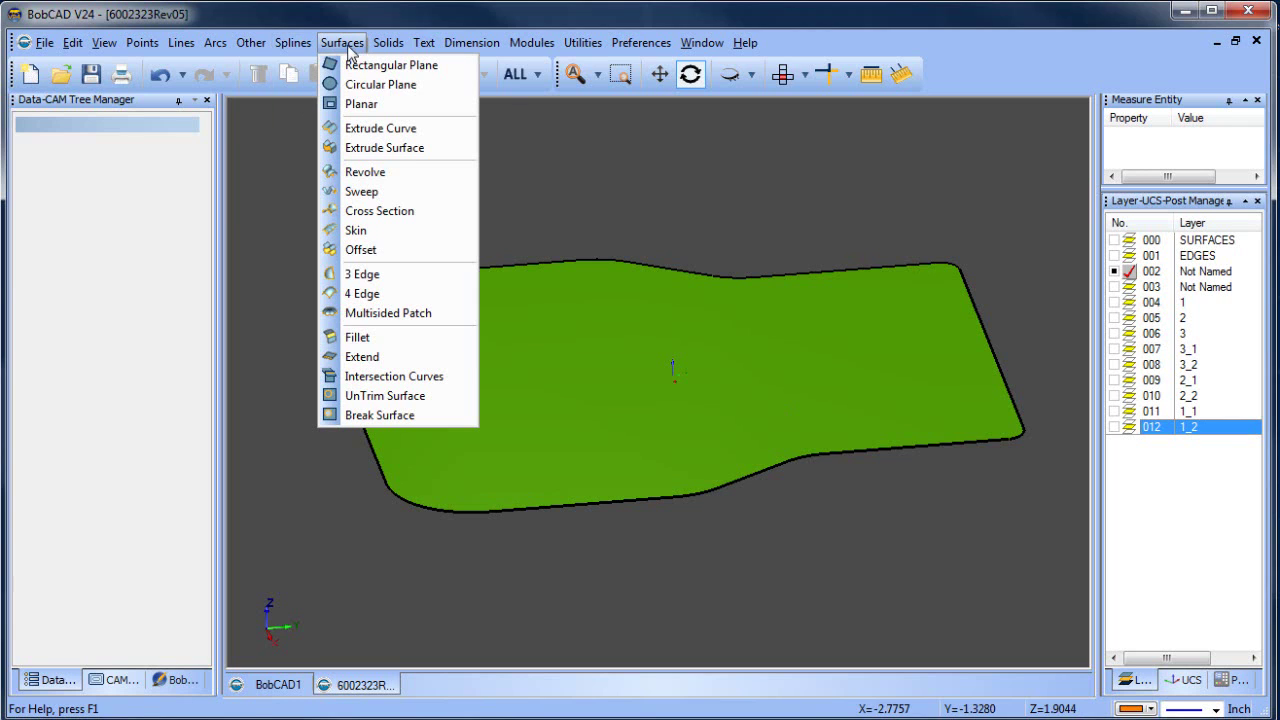
# - Untrim the green top surface back to a full rectangle
pyautogui.click(424, 396)
pyautogui.click(533, 390)
pyautogui.click(341, 44)
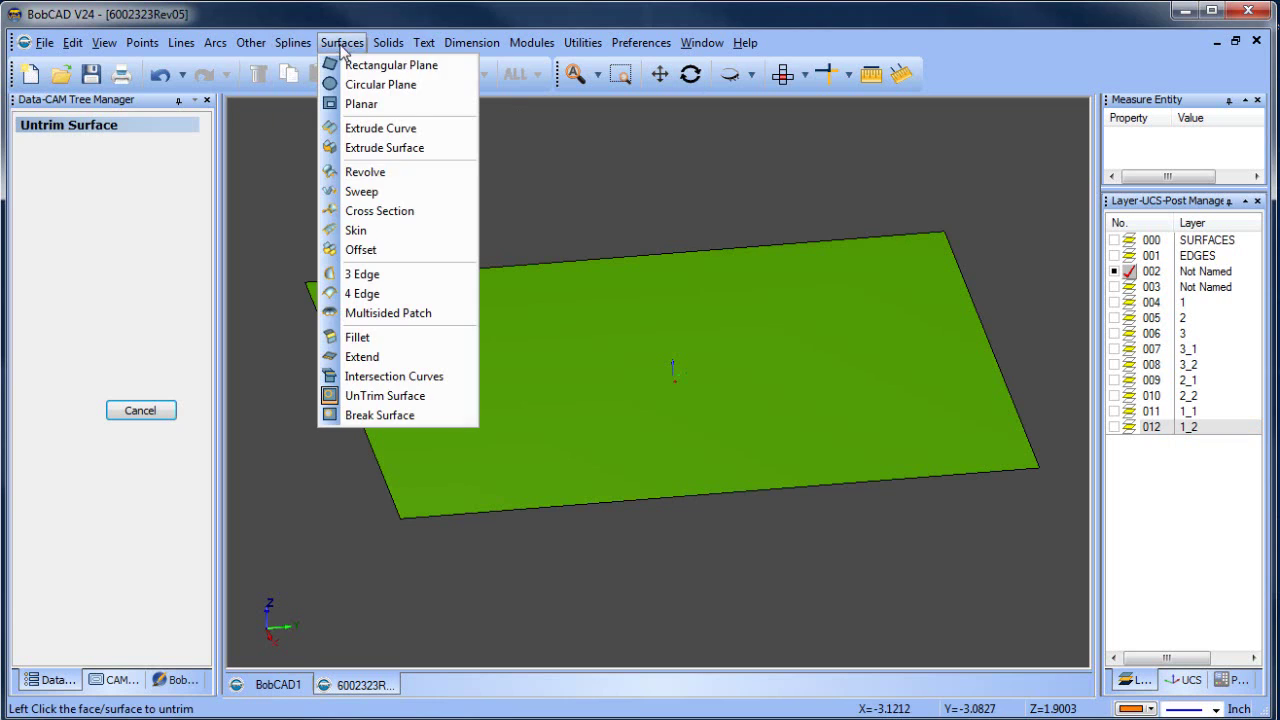
# - Extend the top surface by 0.1000 on its left, top, right and bottom edges
pyautogui.click(336, 356)
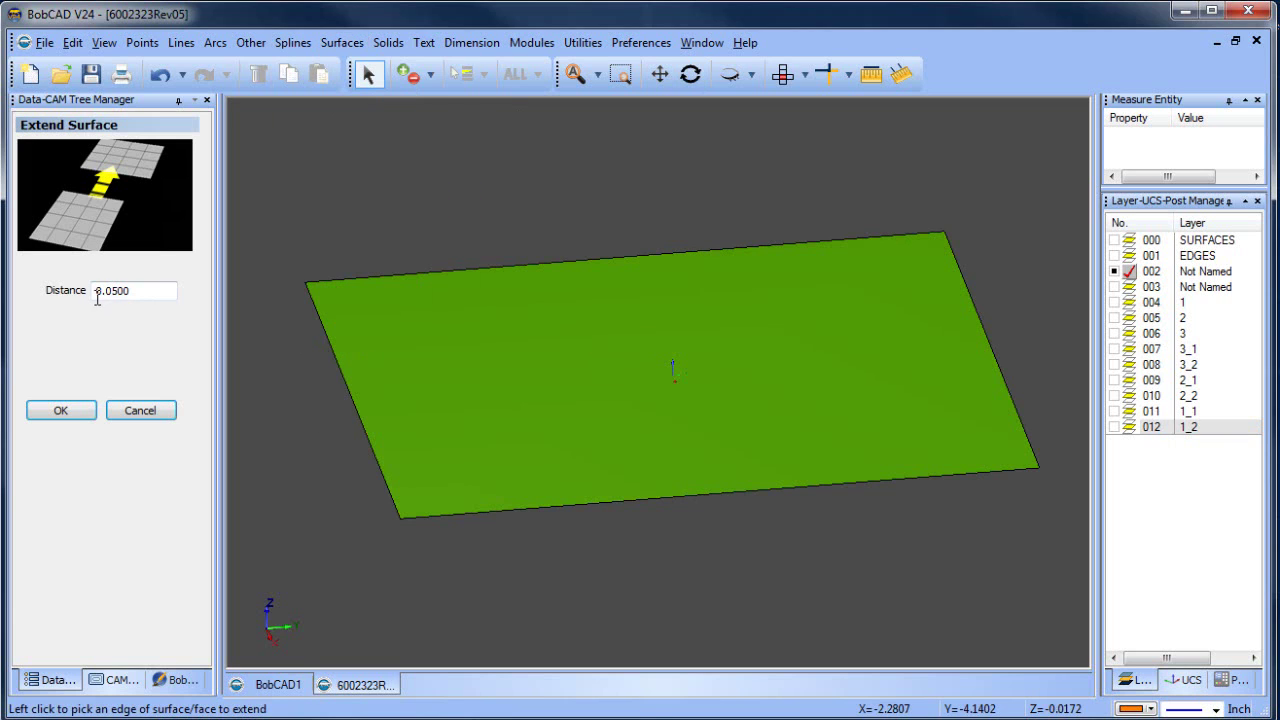
pyautogui.doubleClick(97, 291)
pyautogui.press('BackSpace')
pyautogui.write('0.1000')
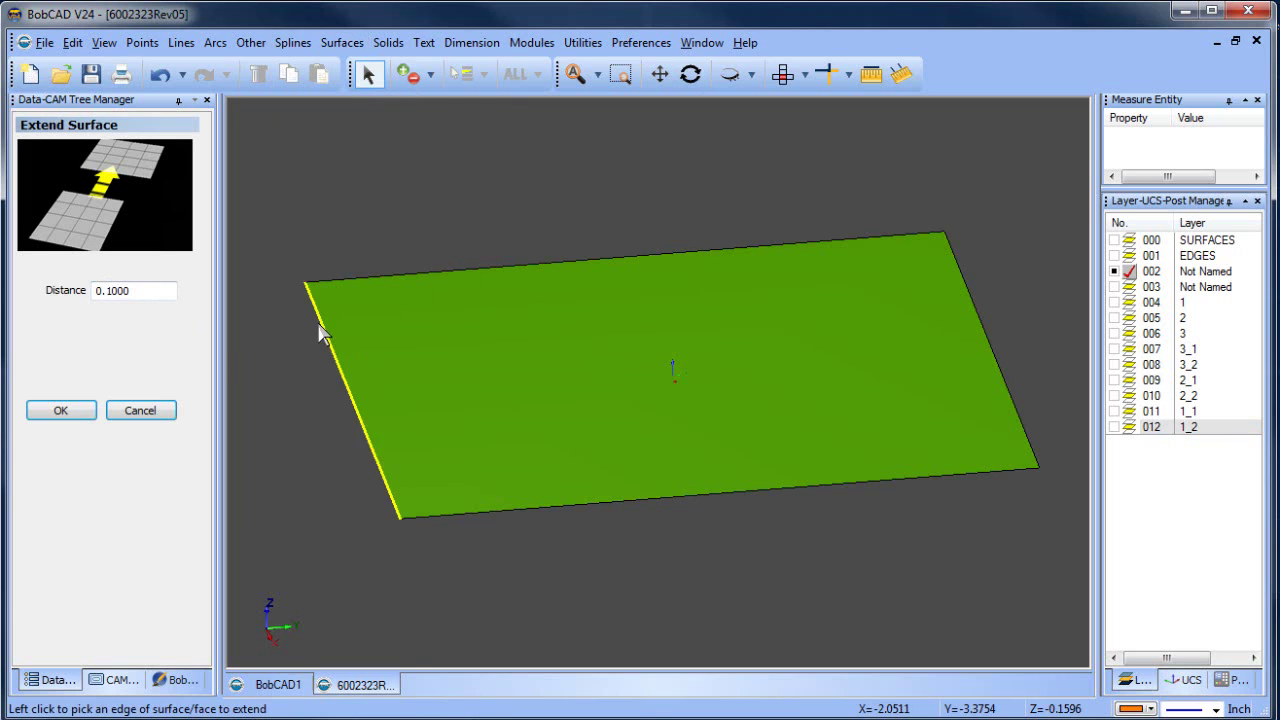
pyautogui.click(320, 333)
pyautogui.click(421, 272)
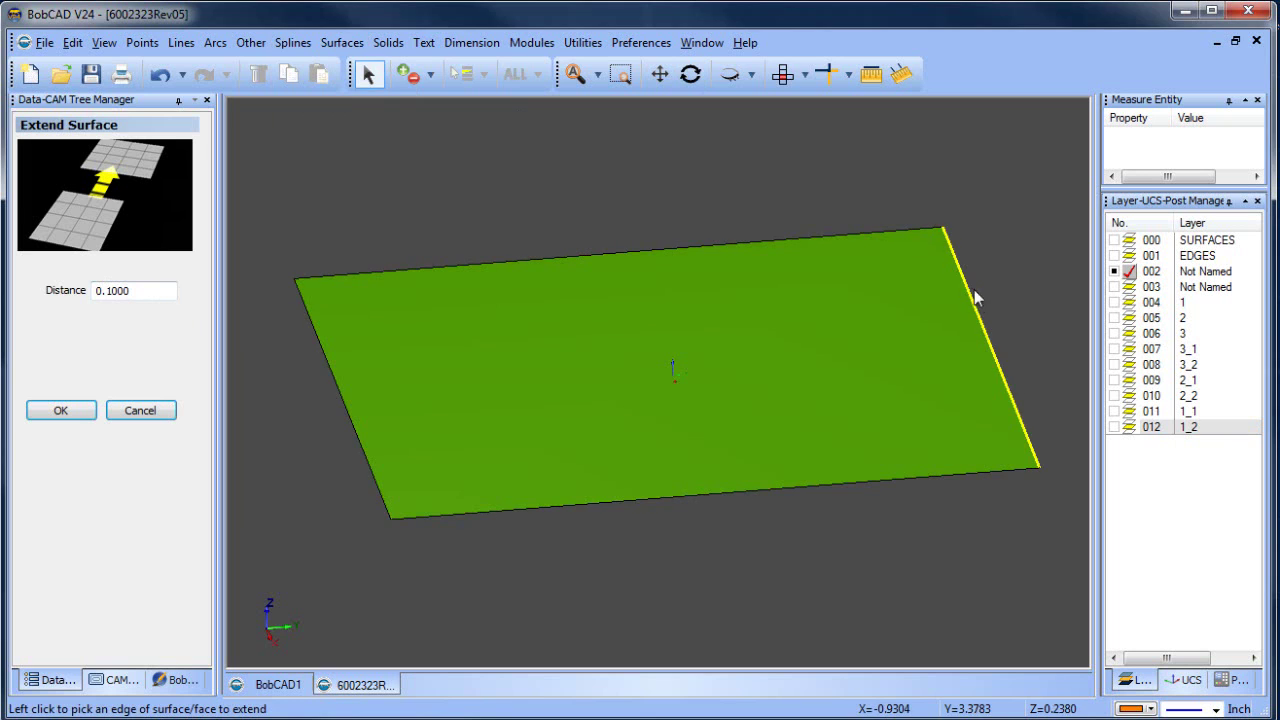
pyautogui.click(975, 298)
pyautogui.click(930, 475)
pyautogui.rightClick(657, 172)
pyautogui.click(680, 181)
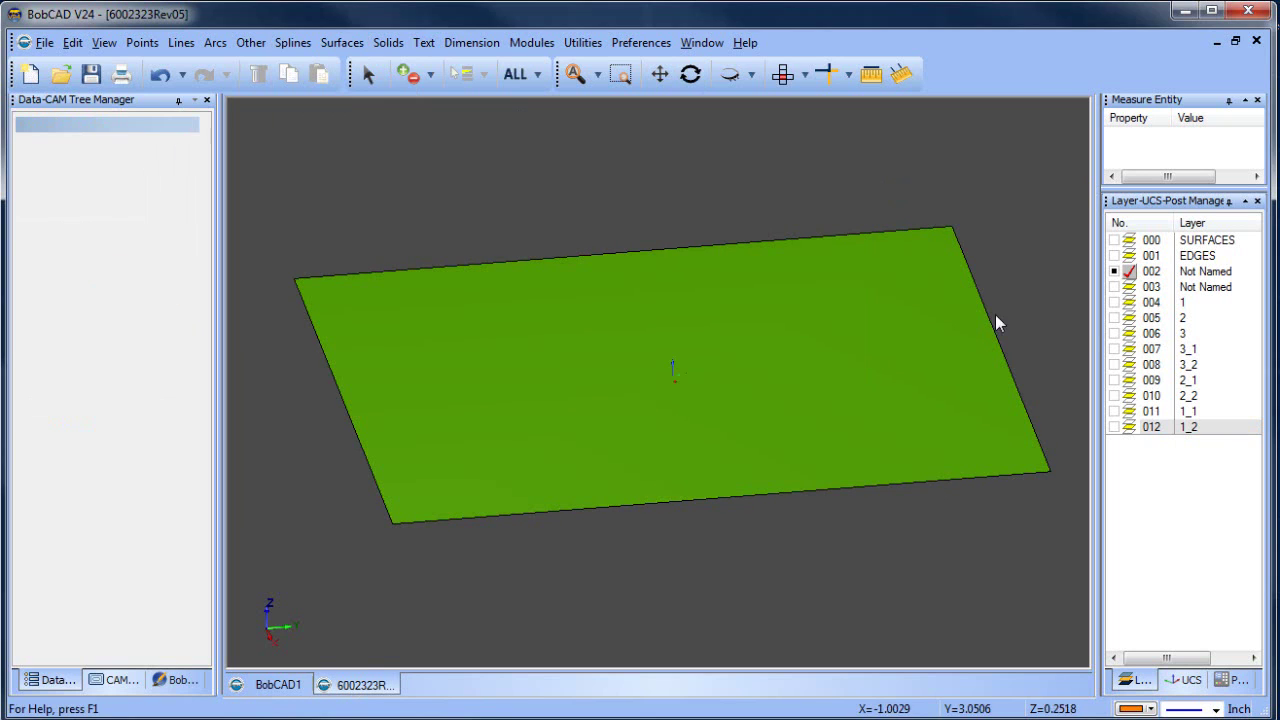
# - Show the side-wall layers 3_2, 2_2 and 1_2 again
pyautogui.click(1114, 365)
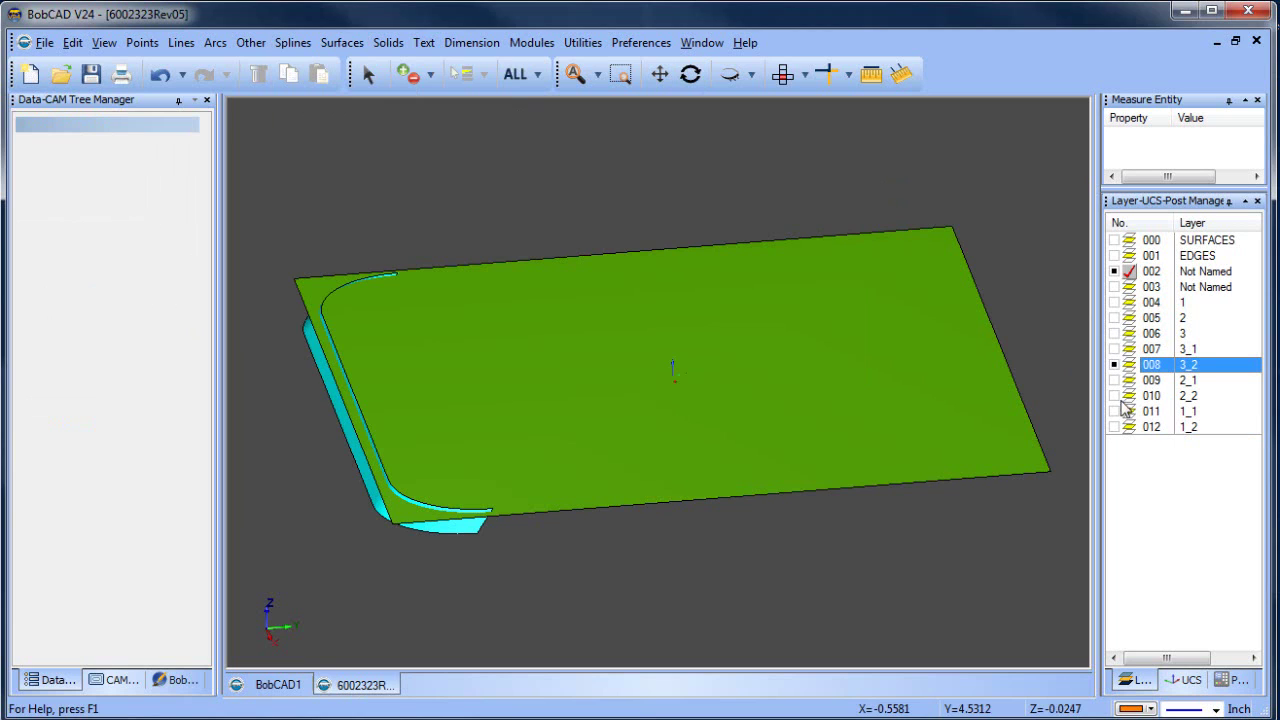
pyautogui.click(1114, 396)
pyautogui.click(1114, 427)
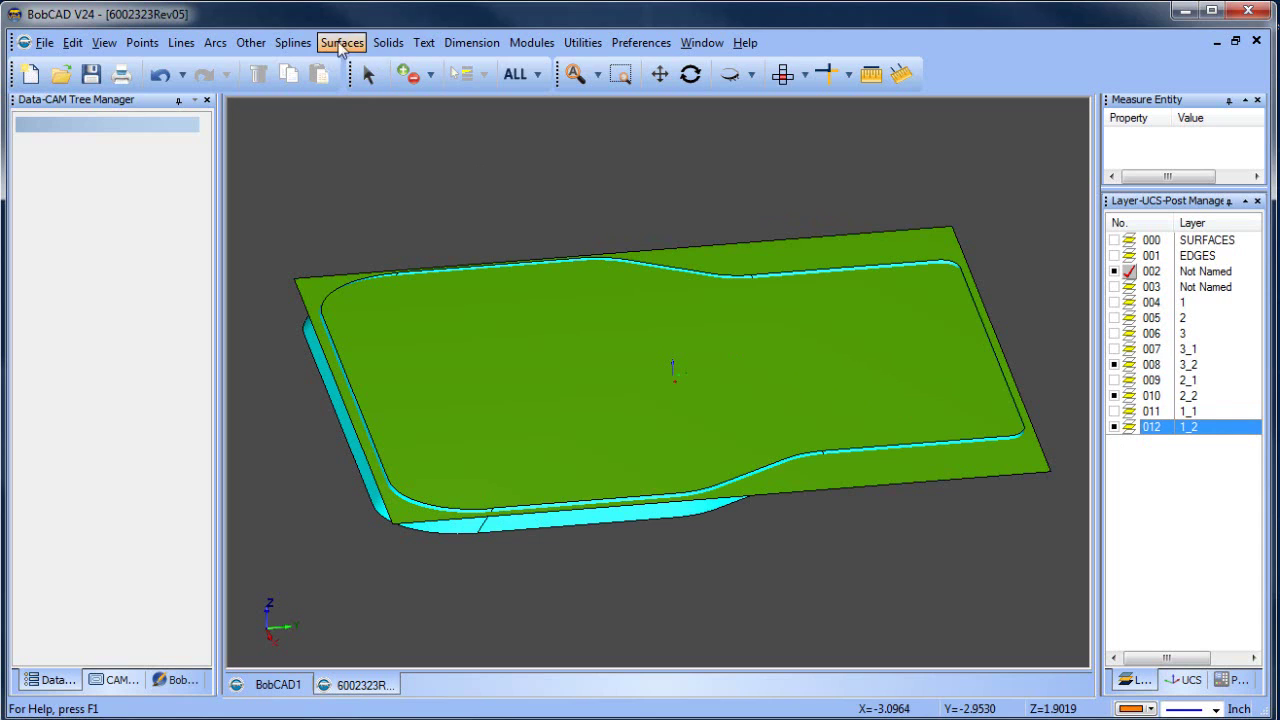
# - Boolean-add the side-wall solids and the top solid into one merged body
pyautogui.click(388, 42)
pyautogui.click(422, 187)
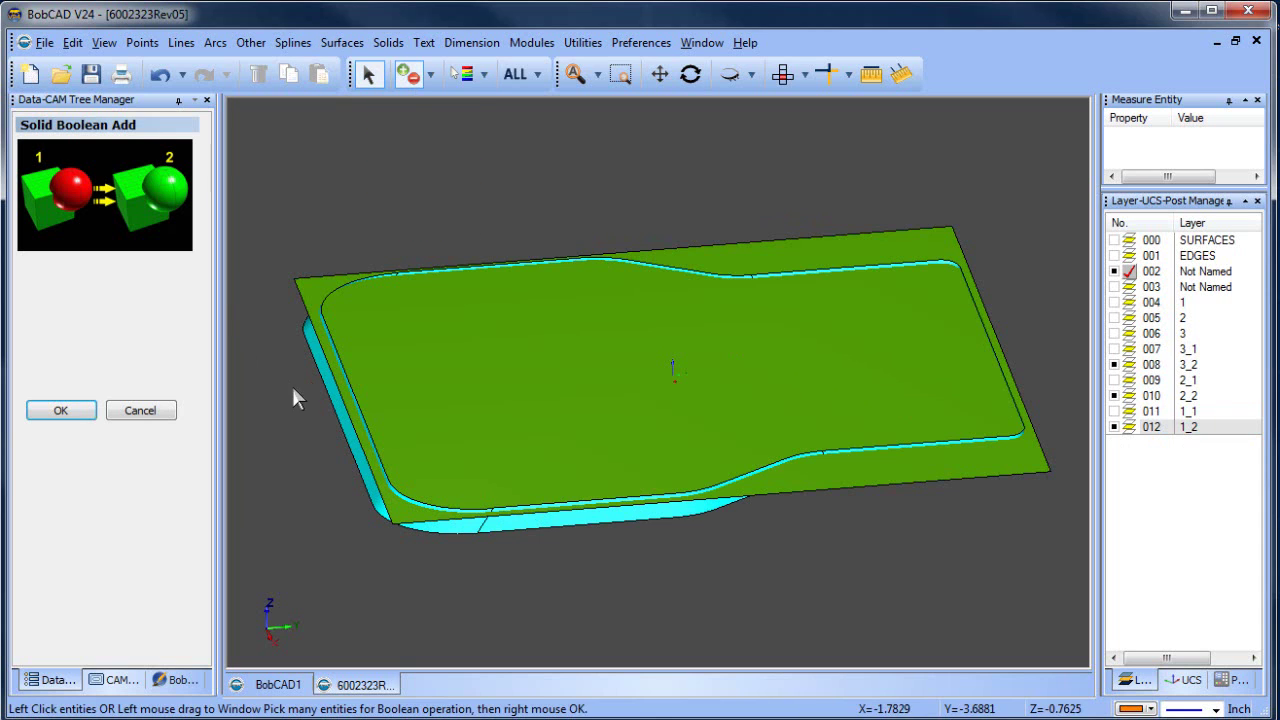
pyautogui.click(289, 358)
pyautogui.click(396, 333)
pyautogui.rightClick(339, 222)
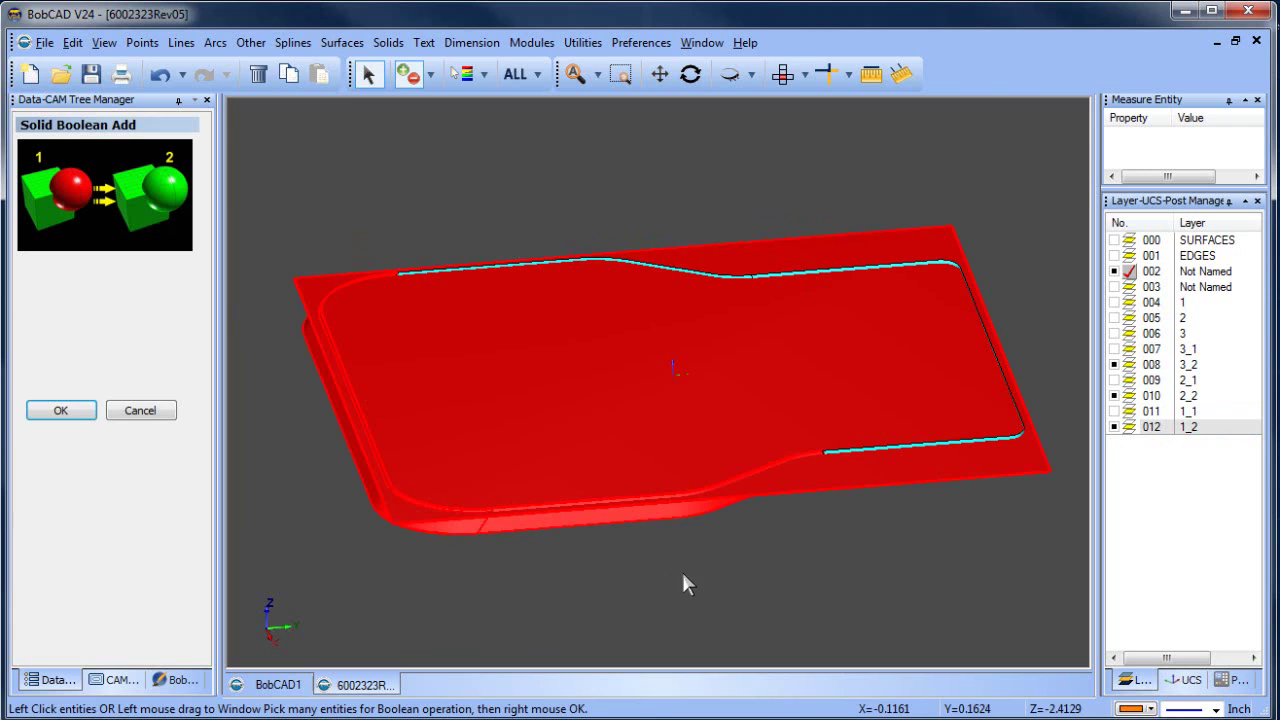
pyautogui.click(894, 451)
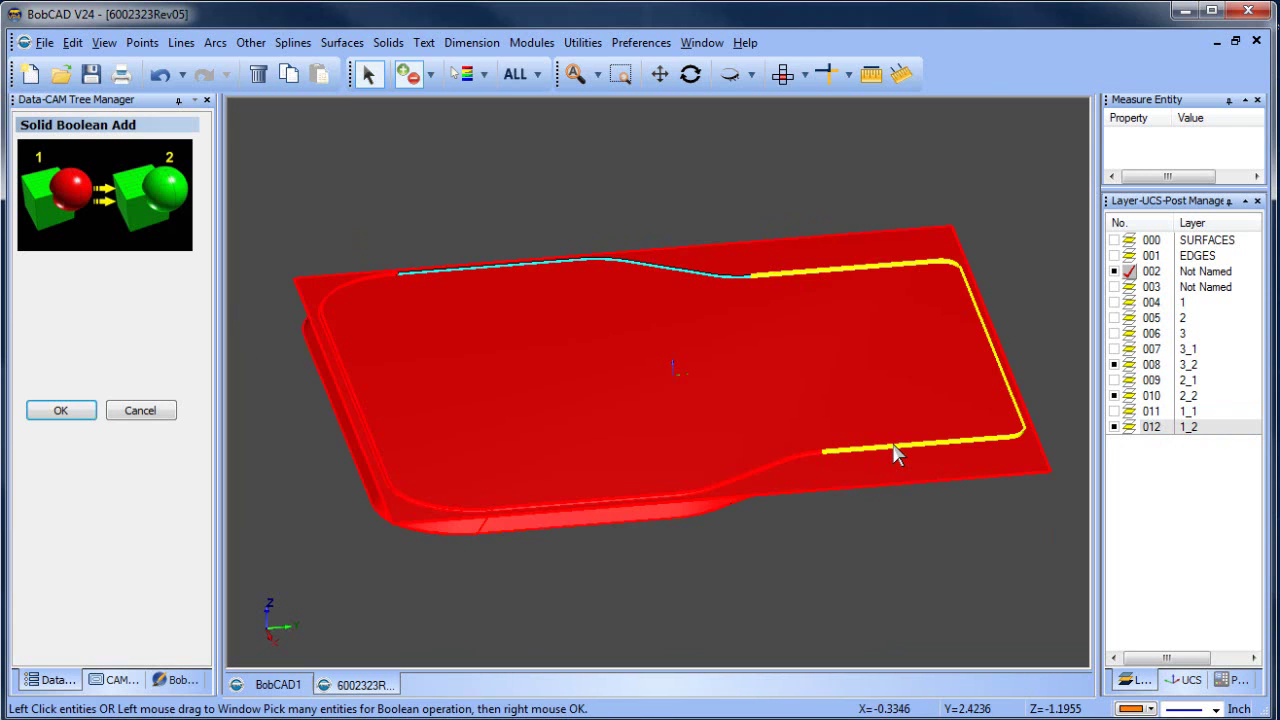
pyautogui.rightClick(946, 504)
pyautogui.click(723, 274)
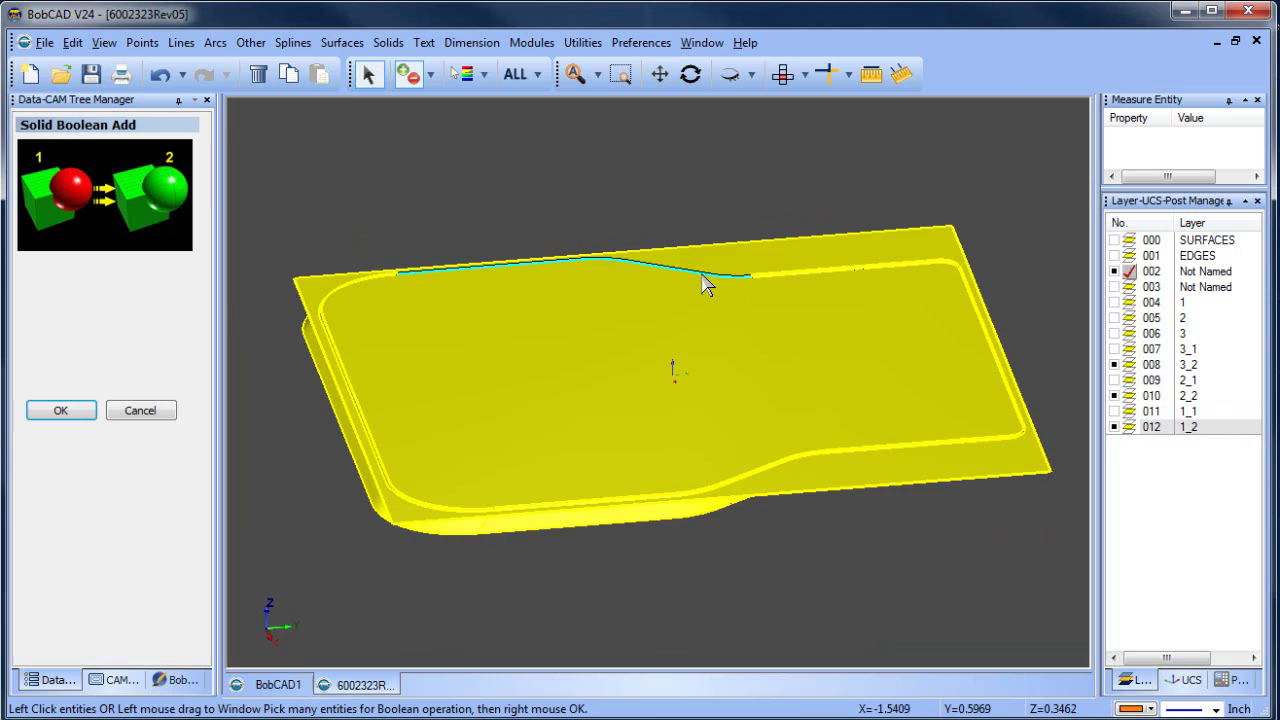
pyautogui.rightClick(687, 197)
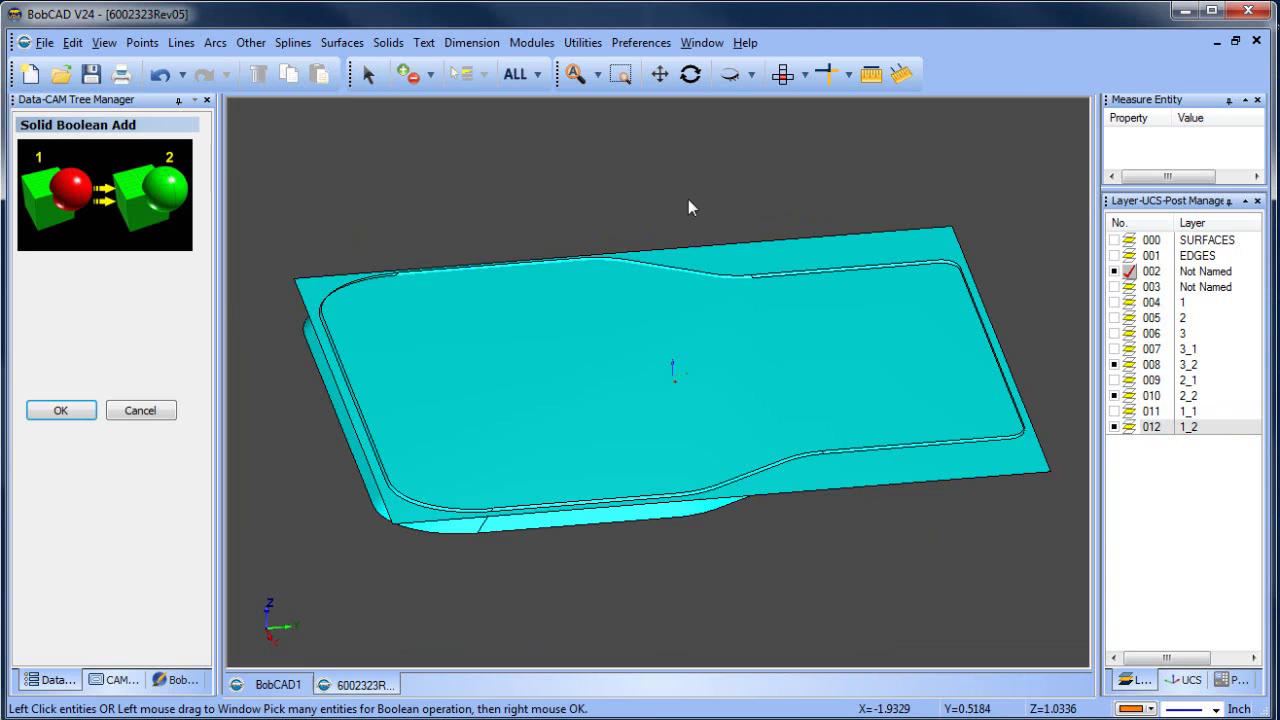
pyautogui.rightClick(531, 184)
pyautogui.click(548, 195)
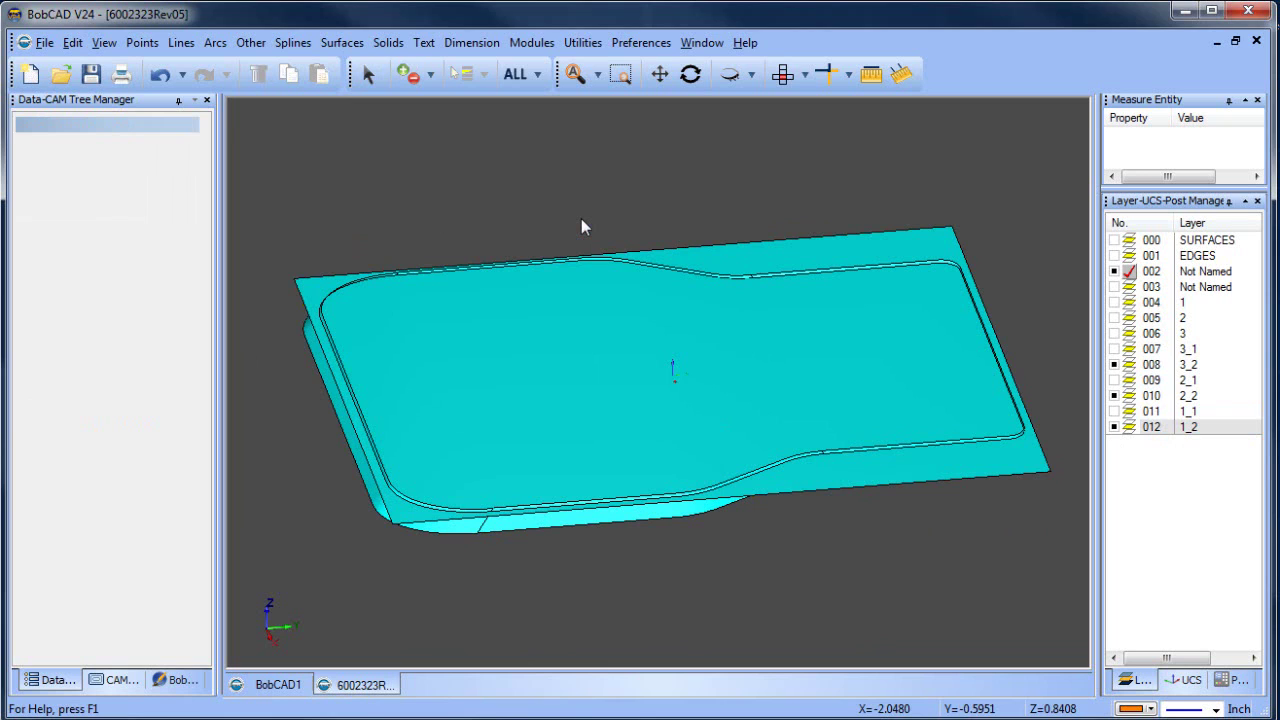
# - Try Unstitch Solid to Surfaces on the body, dismiss the warning, then cancel it
pyautogui.click(582, 42)
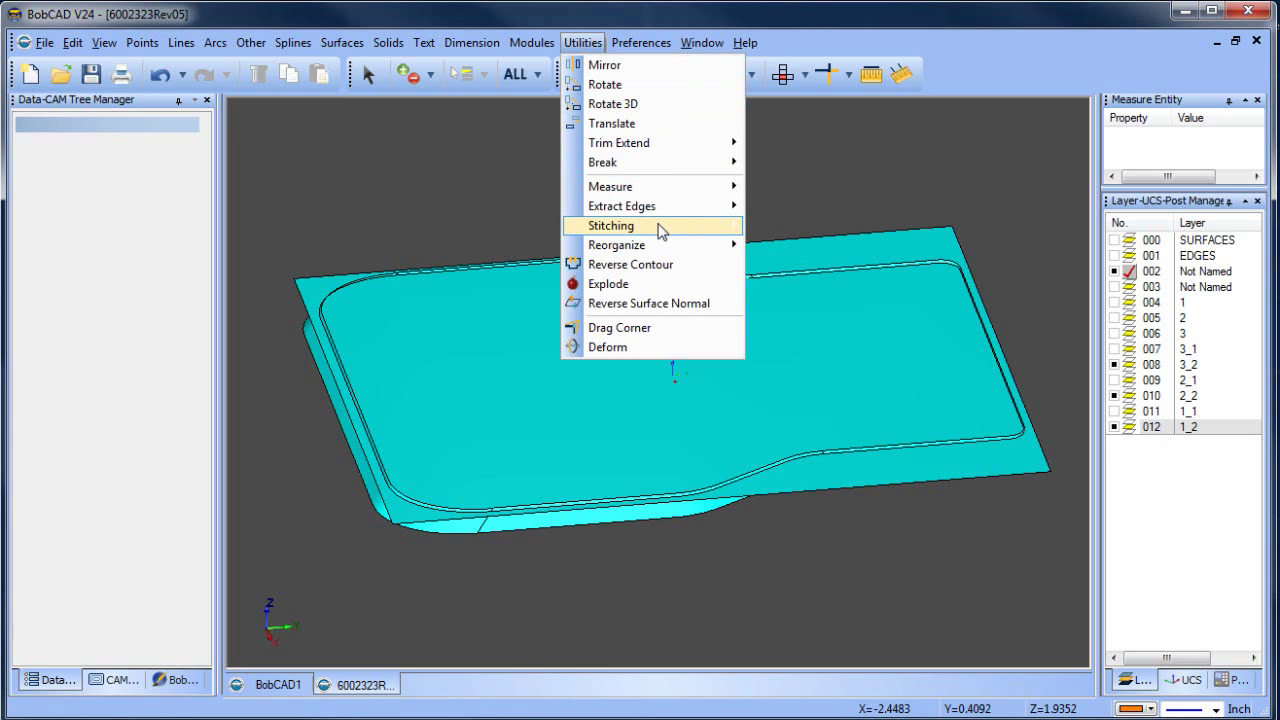
pyautogui.moveTo(661, 231)
pyautogui.click(822, 245)
pyautogui.click(637, 329)
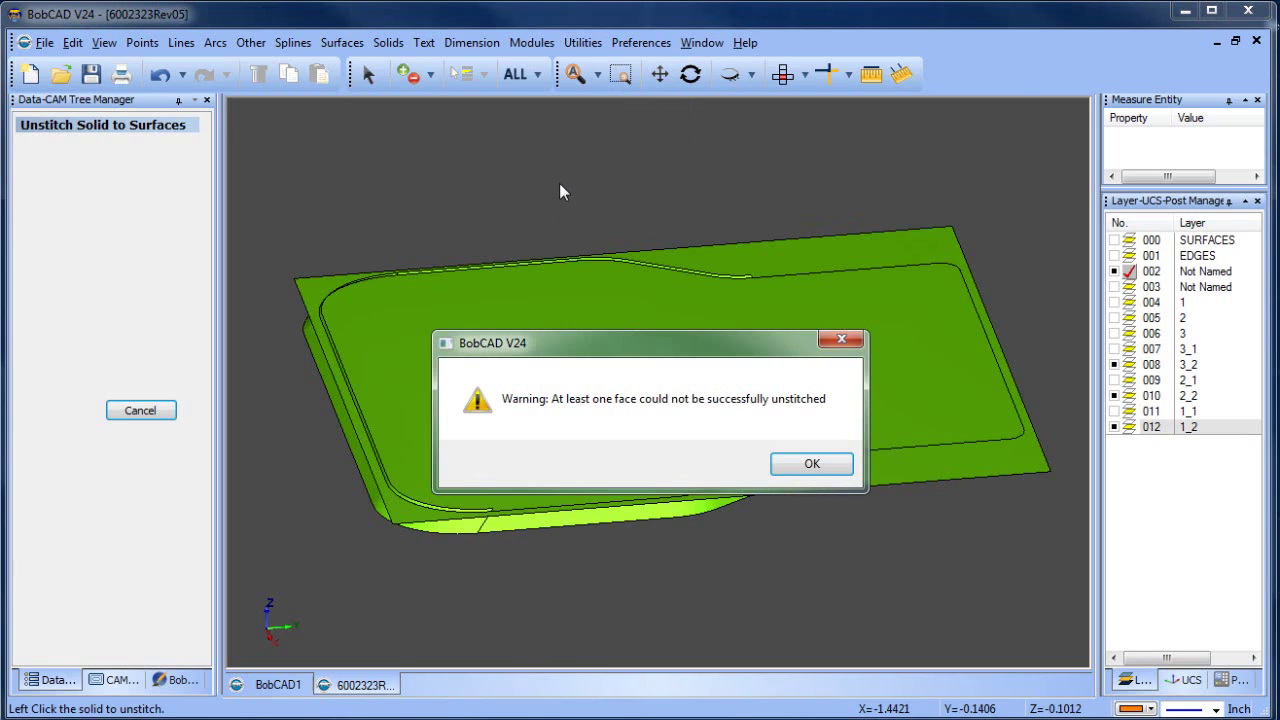
pyautogui.click(800, 462)
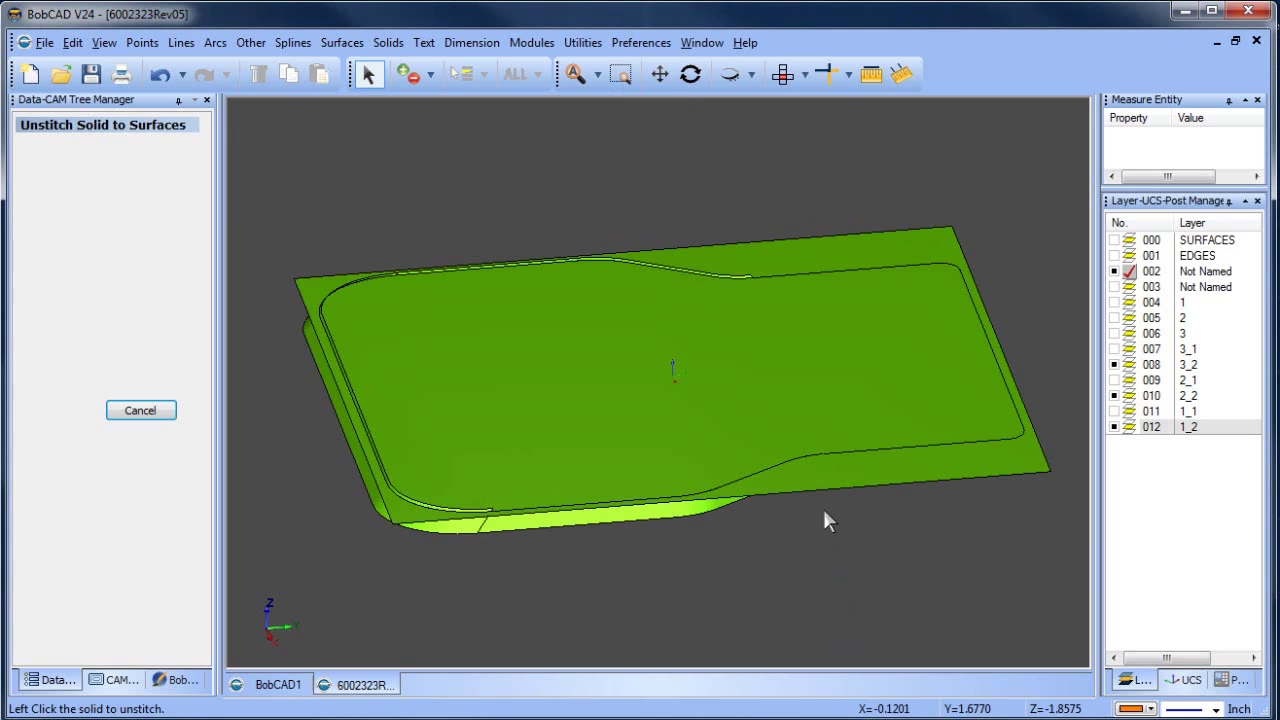
pyautogui.click(690, 74)
pyautogui.moveTo(676, 330); pyautogui.dragTo(697, 437)
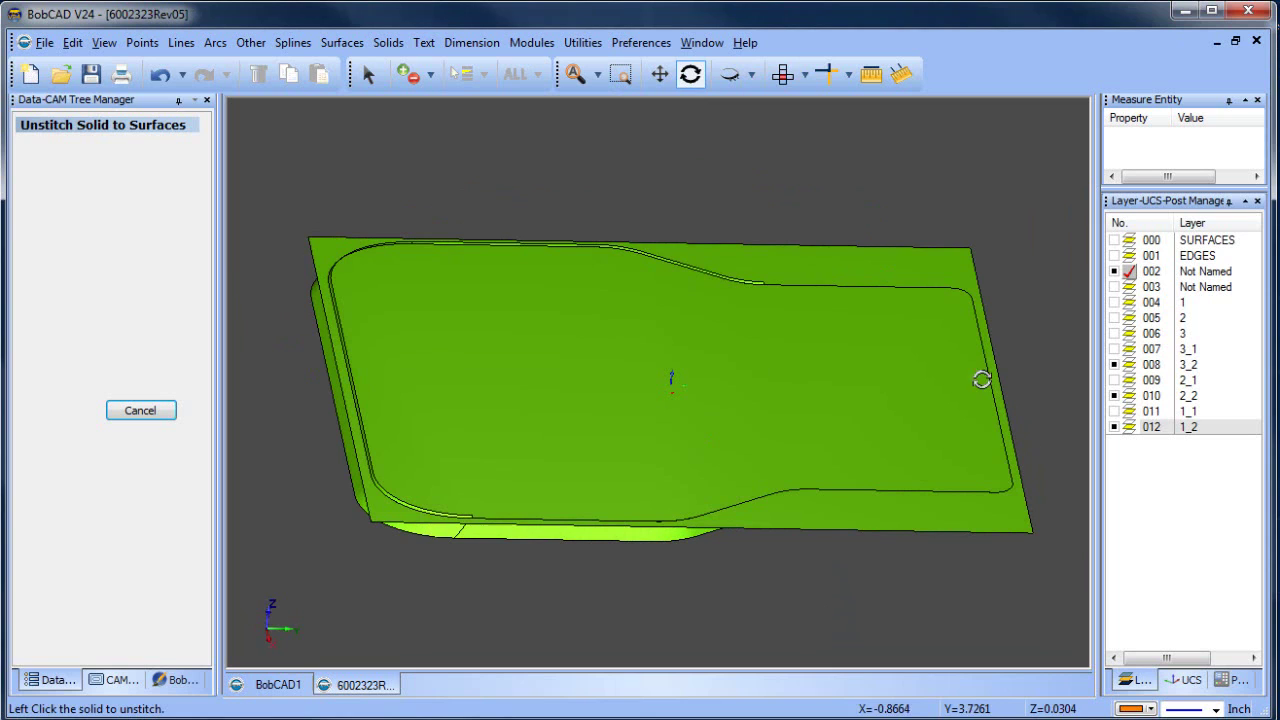
pyautogui.press('Escape')
pyautogui.rightClick(427, 170)
pyautogui.click(468, 203)
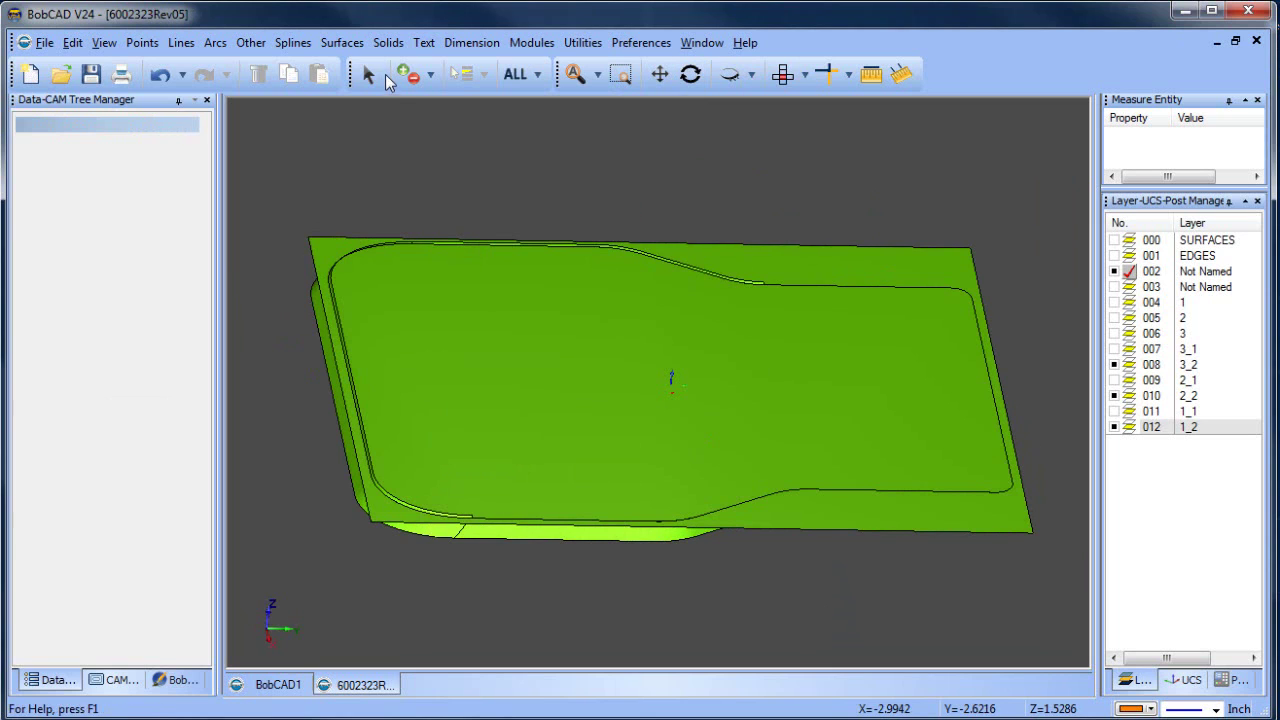
# - Select and delete the leftover outer flat surface
pyautogui.click(368, 74)
pyautogui.click(328, 256)
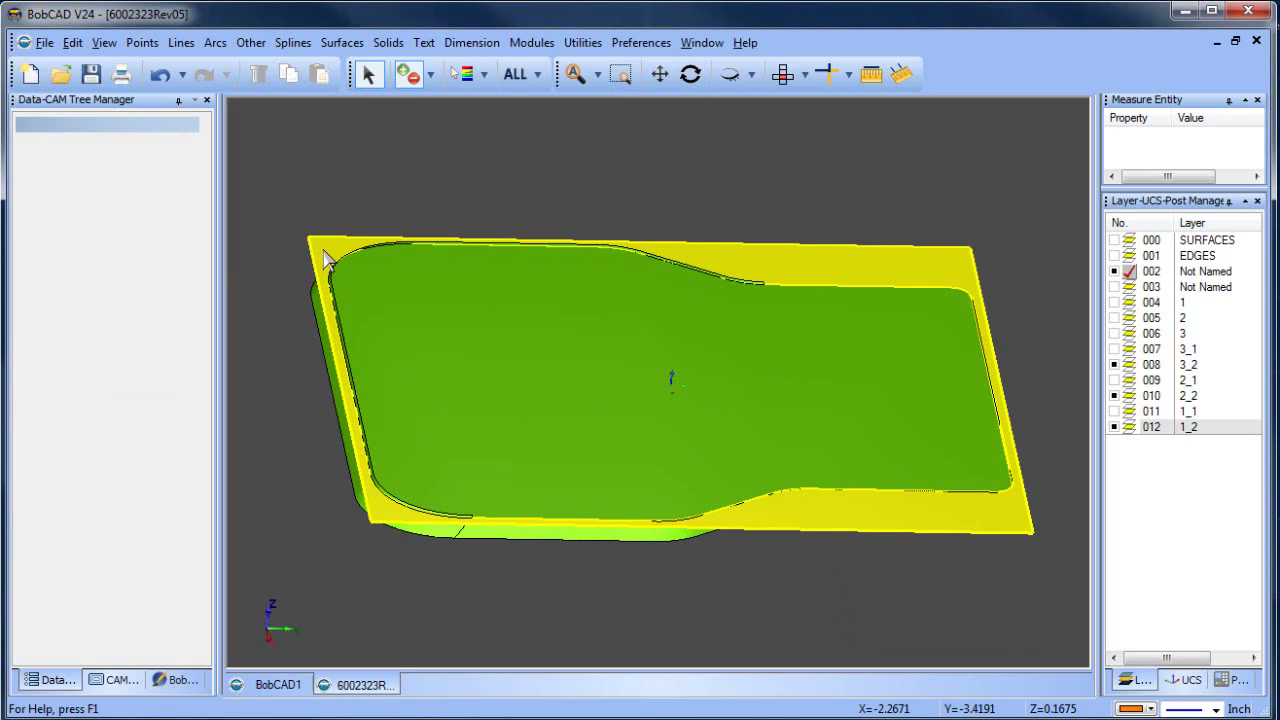
pyautogui.press('Delete')
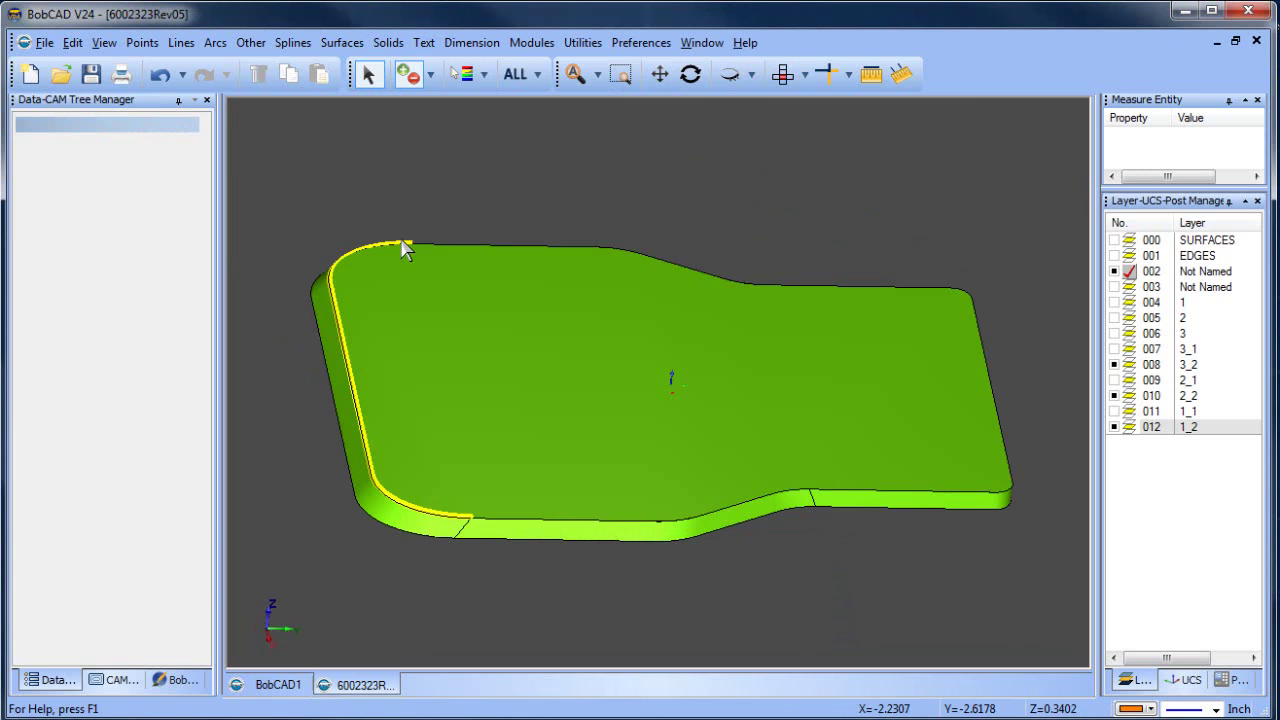
pyautogui.click(405, 246)
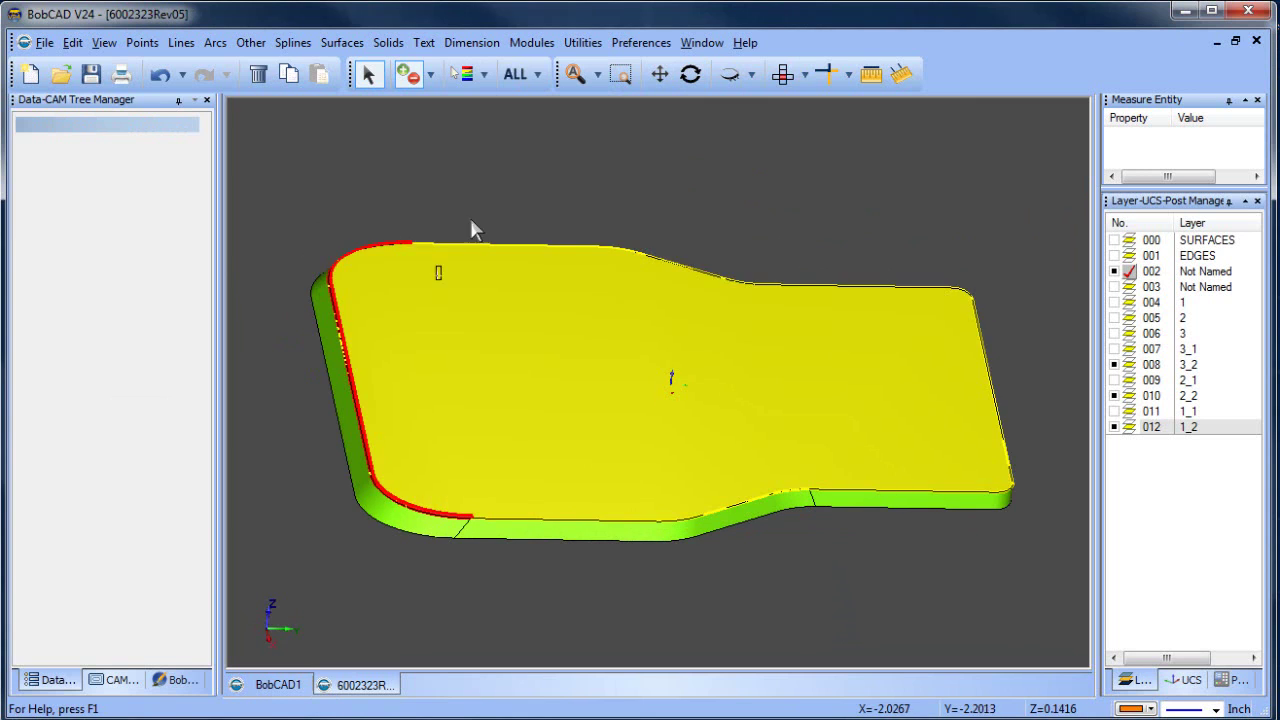
pyautogui.click(491, 193)
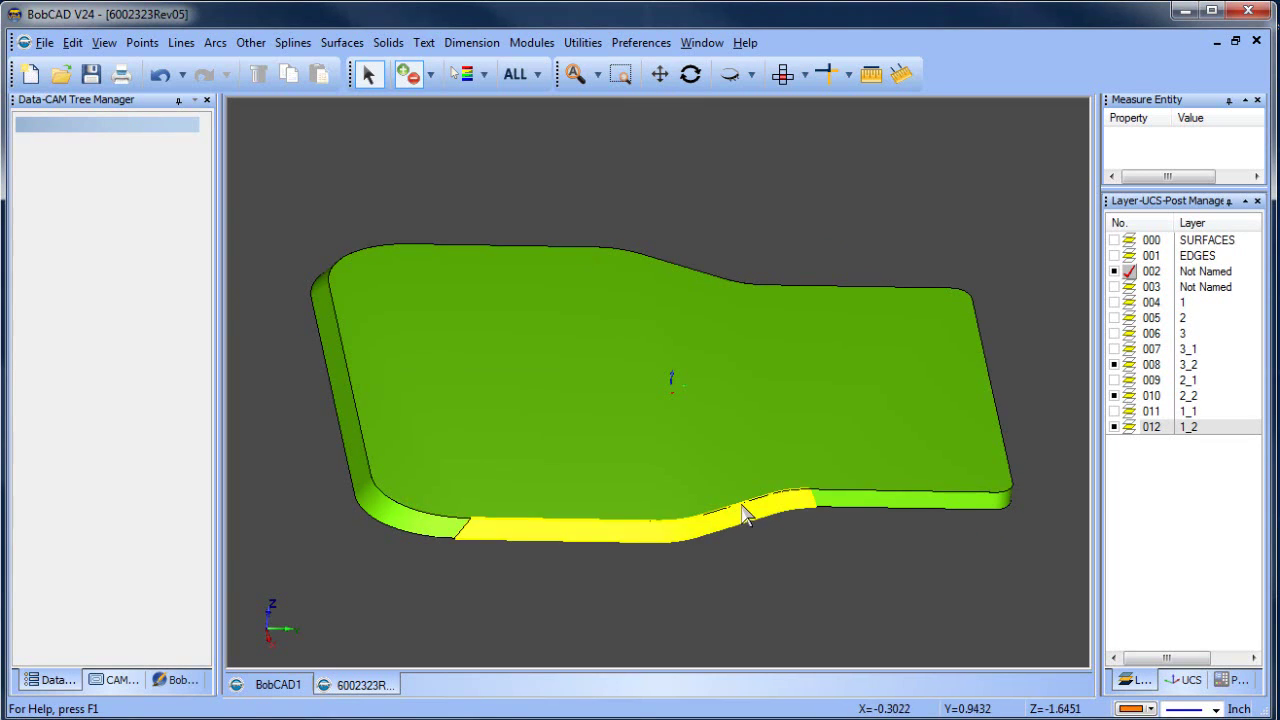
pyautogui.click(805, 74)
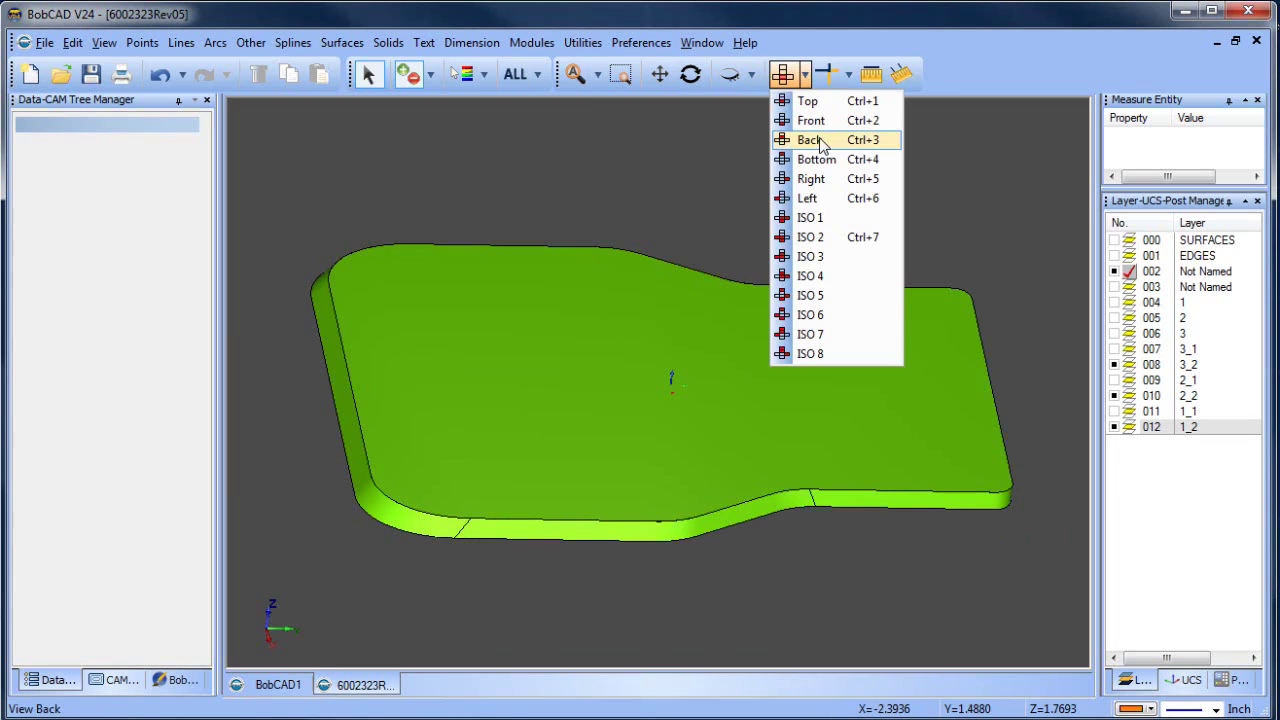
pyautogui.click(800, 134)
pyautogui.scroll(2, 751, 323)
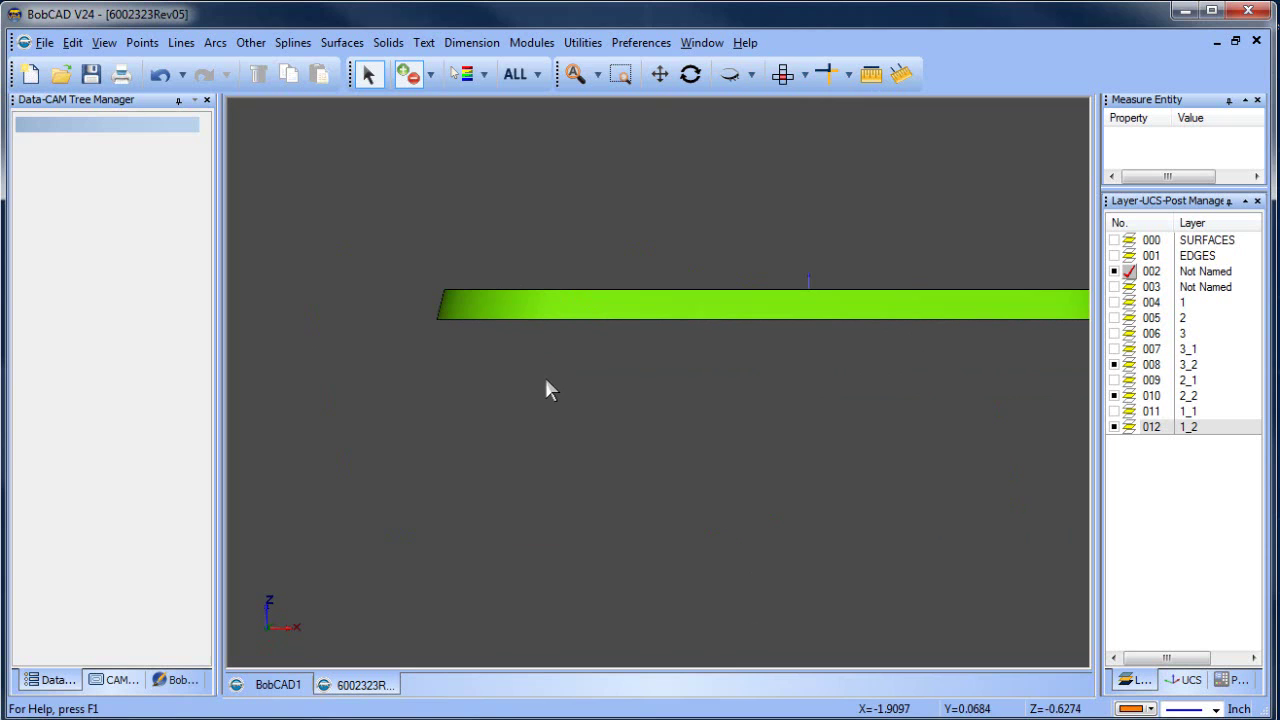
pyautogui.click(690, 74)
pyautogui.moveTo(514, 400); pyautogui.dragTo(571, 366)
pyautogui.moveTo(900, 484); pyautogui.dragTo(750, 436)
# - Turn on layer 000 SURFACES, unblank the hidden plate, and orbit to an oblique view
pyautogui.click(751, 74)
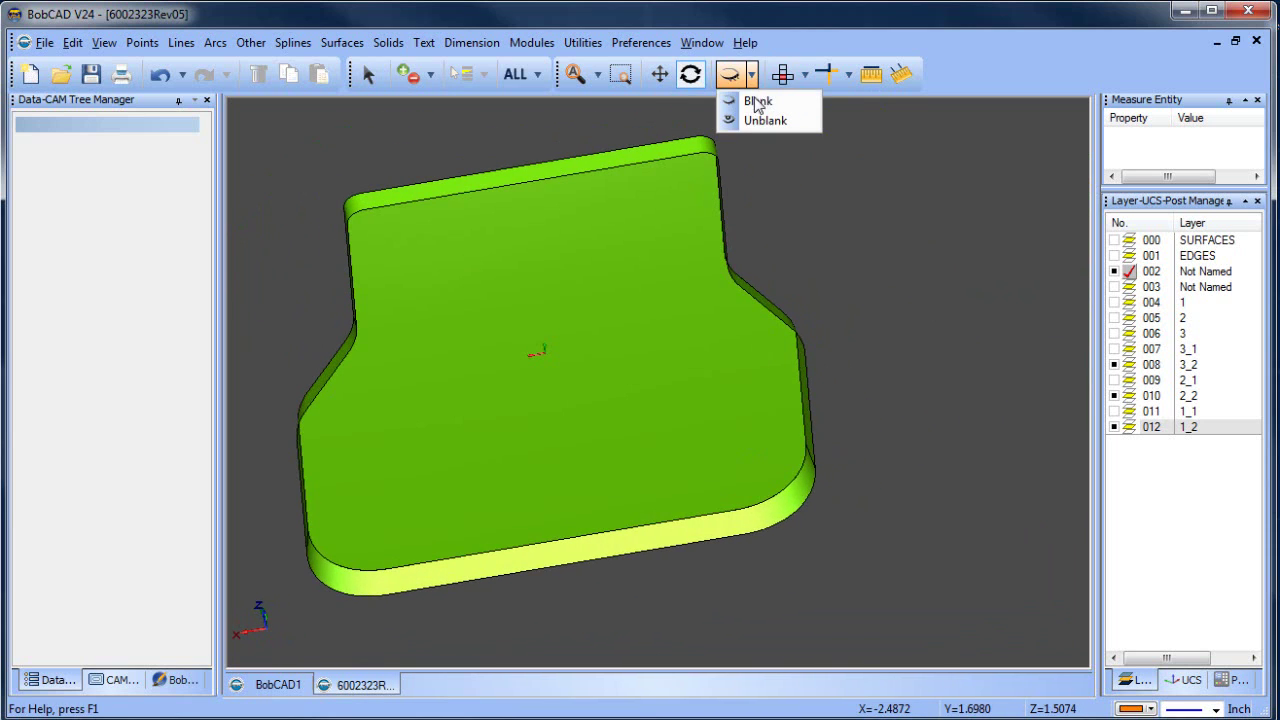
pyautogui.click(764, 121)
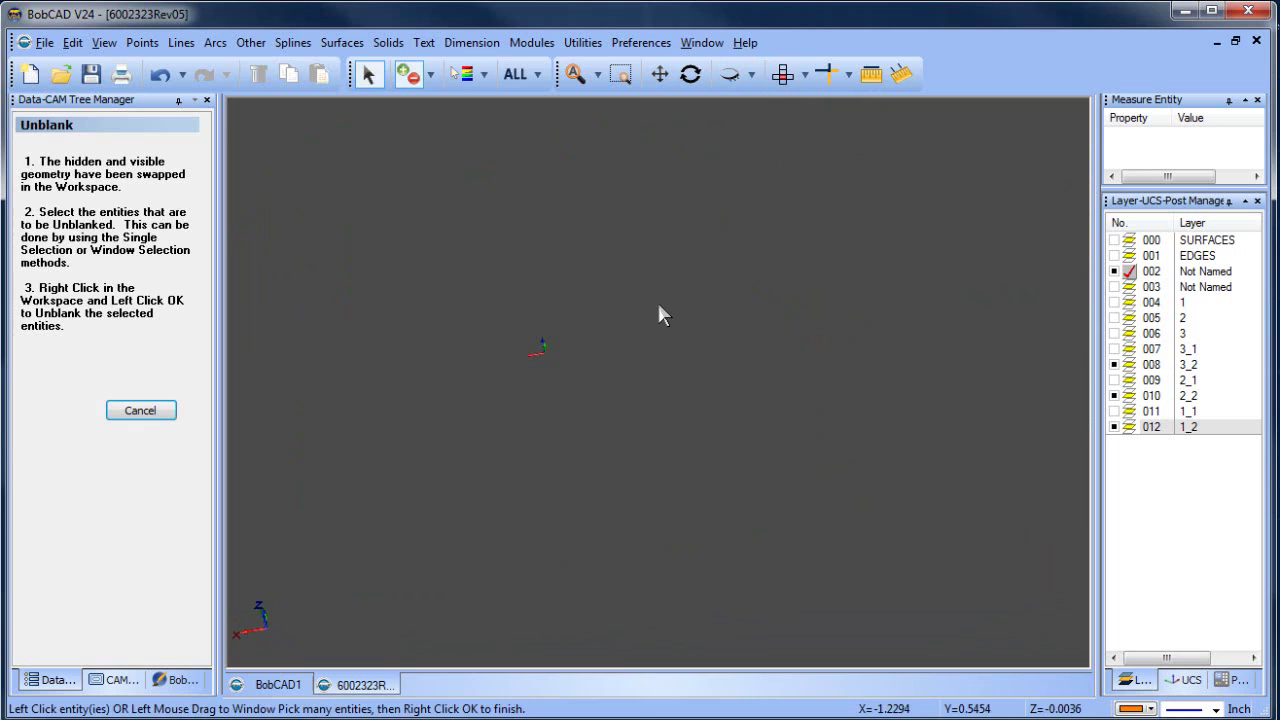
pyautogui.click(1114, 241)
pyautogui.click(760, 287)
pyautogui.rightClick(768, 285)
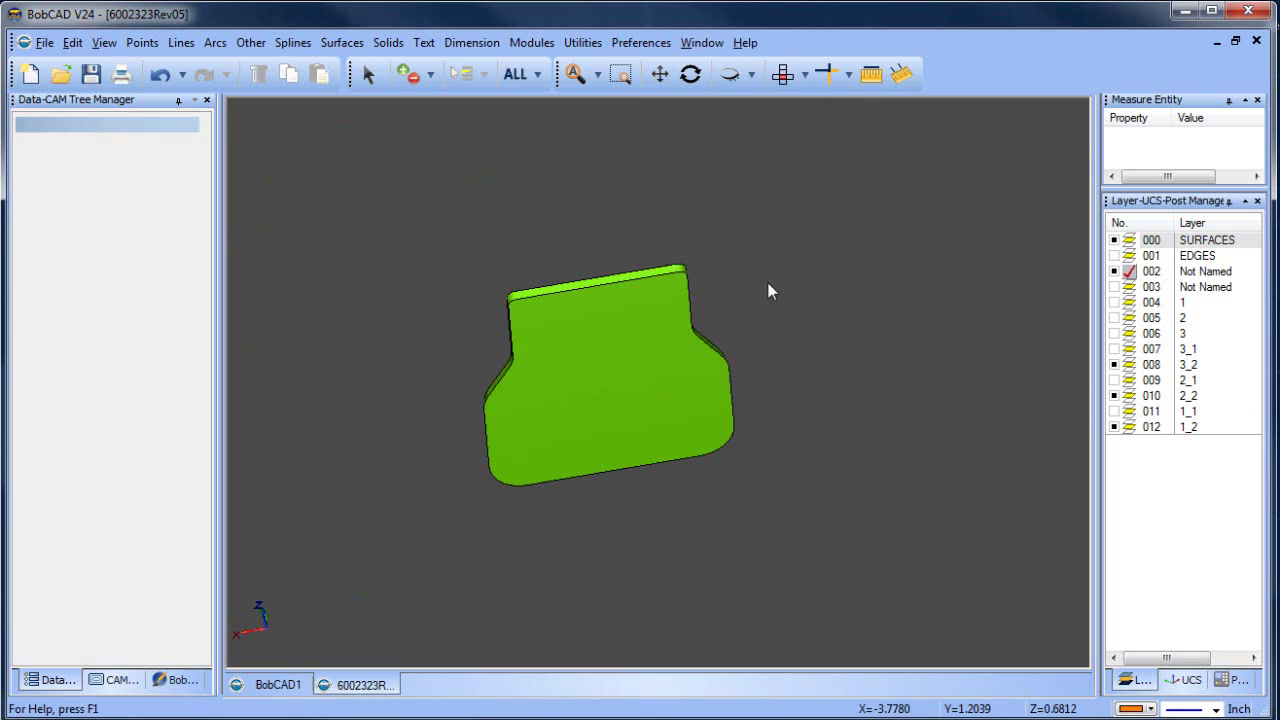
pyautogui.rightClick(634, 180)
pyautogui.click(672, 182)
pyautogui.click(690, 74)
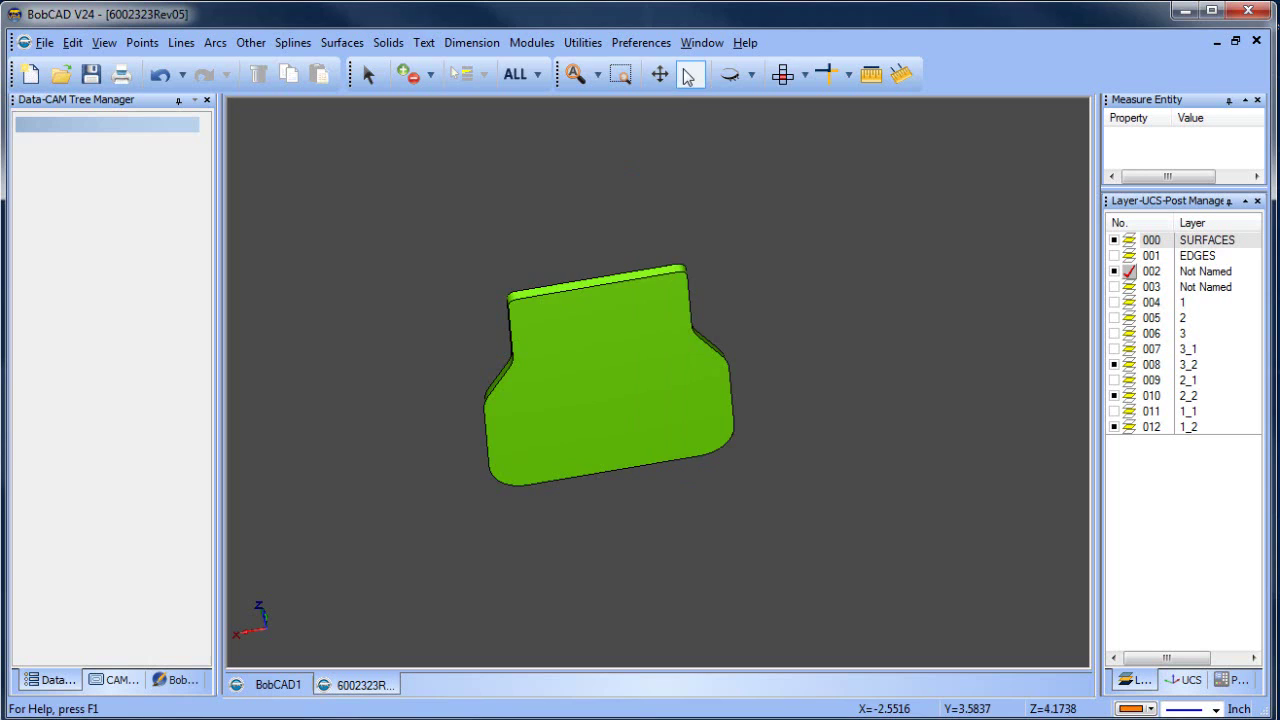
pyautogui.moveTo(660, 220); pyautogui.dragTo(609, 391)
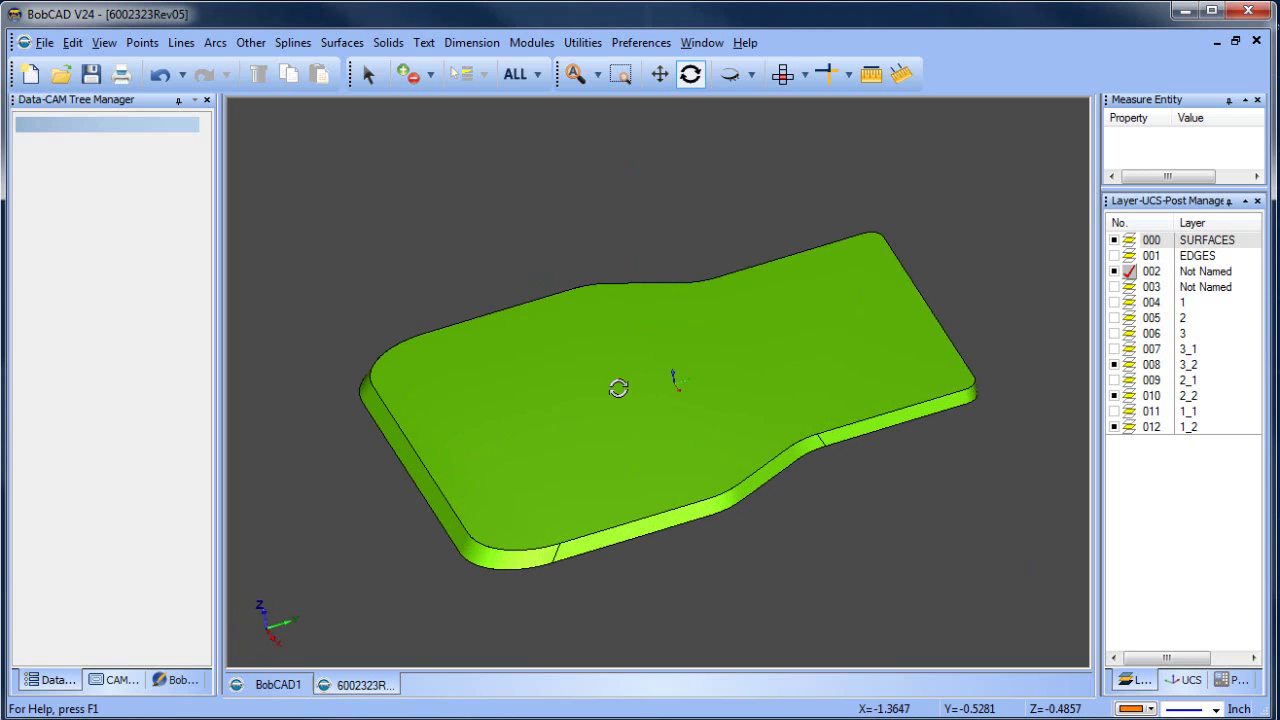